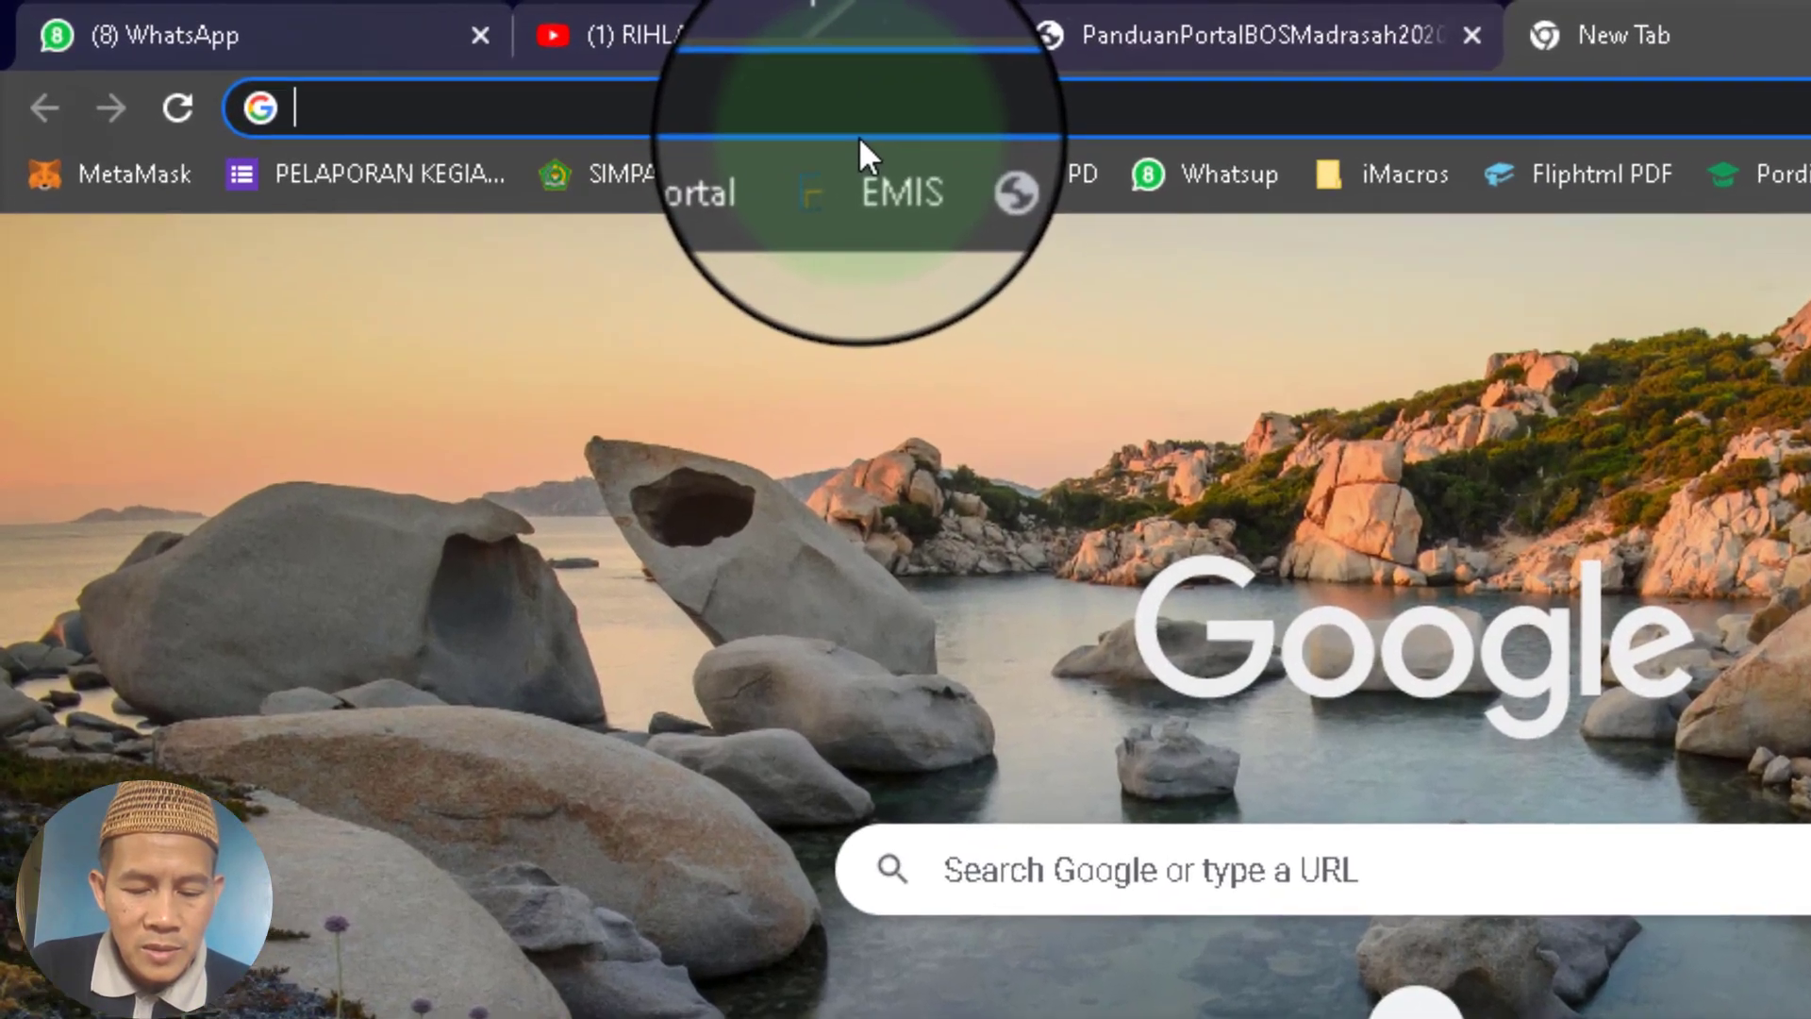
Load bos.kemenag.go.id in the new tab by accepting the address-bar autocompletion for 'bos'.
{"action": "type", "text": "bos.kemenag.go.id"}
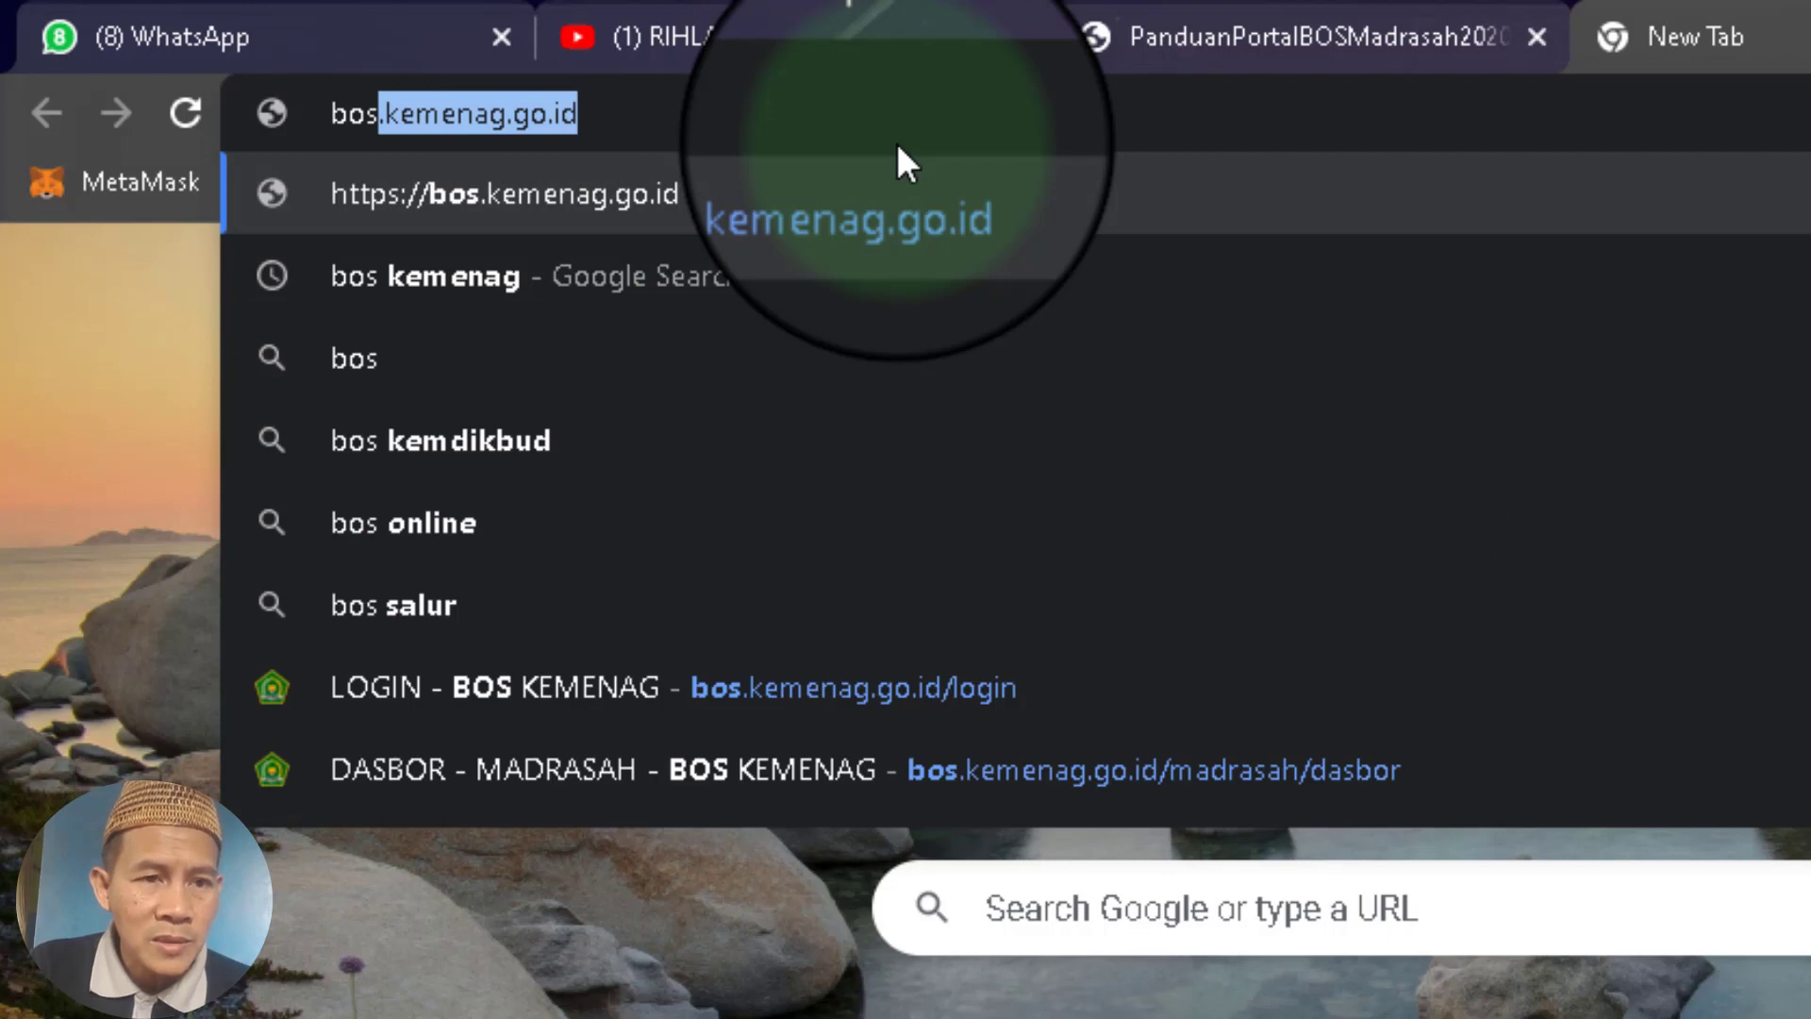
{"action": "left_click", "coordinate": [797, 125]}
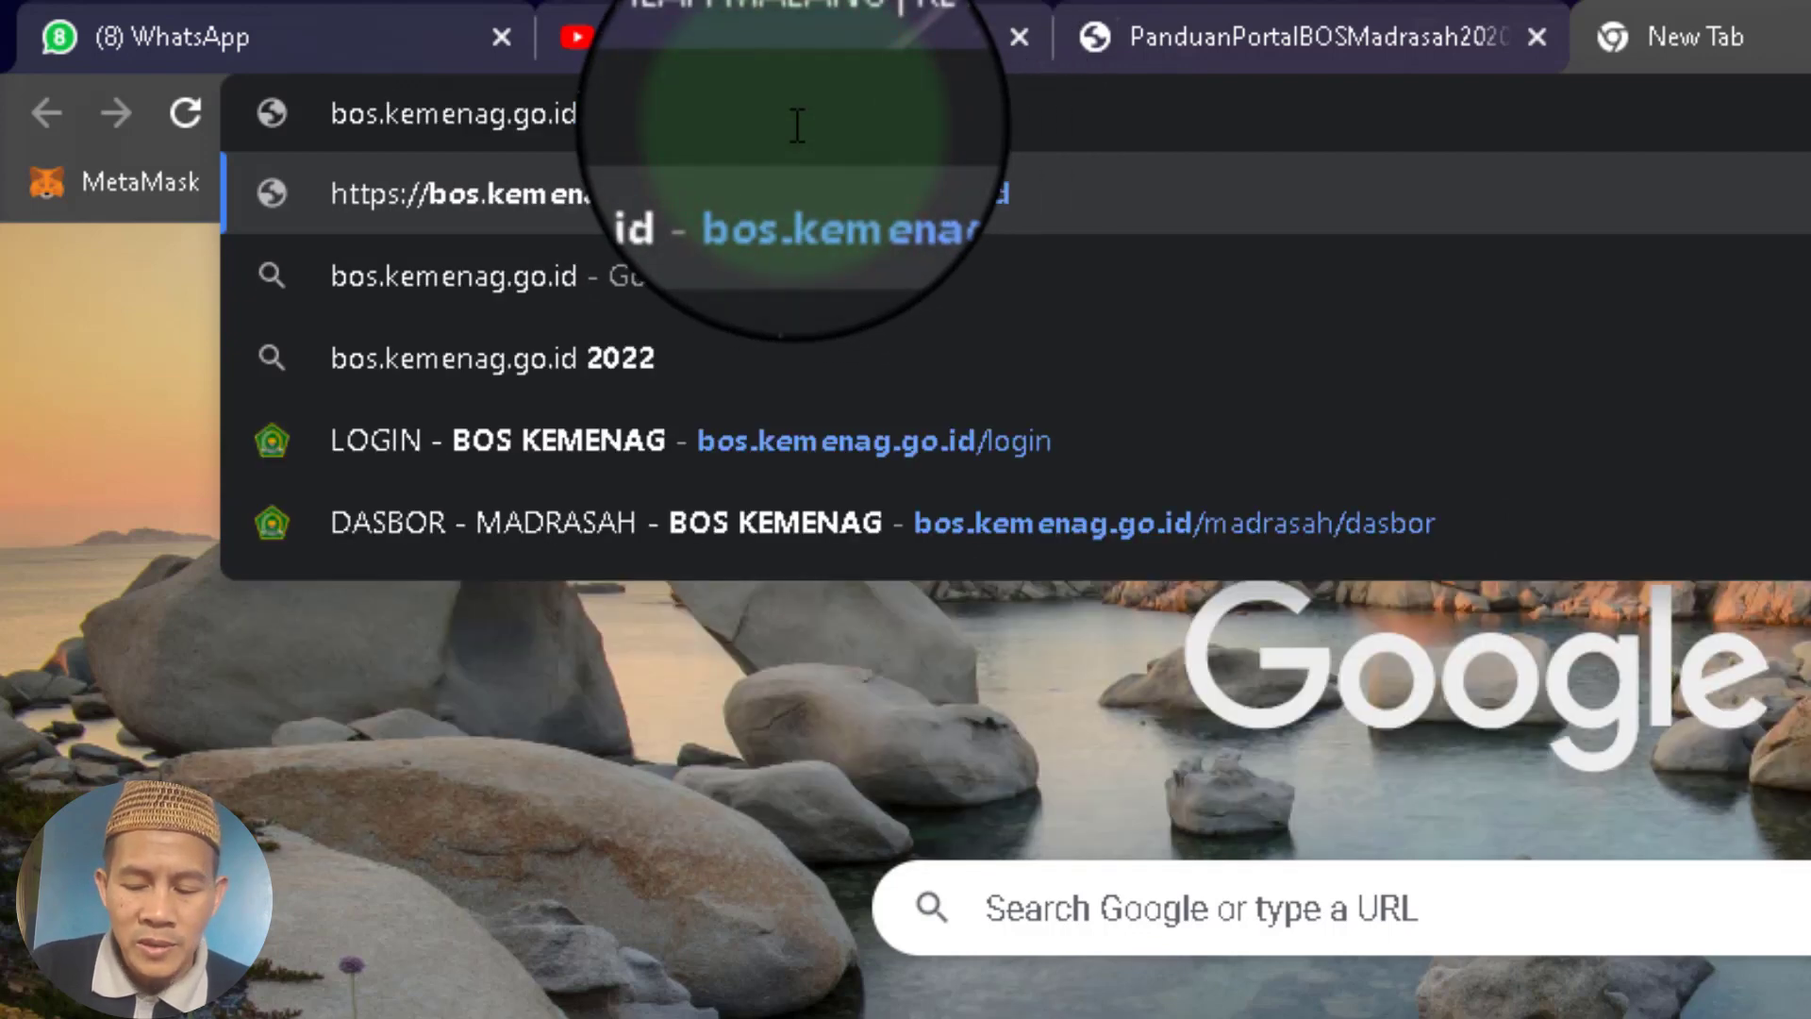
{"action": "key", "text": "Return"}
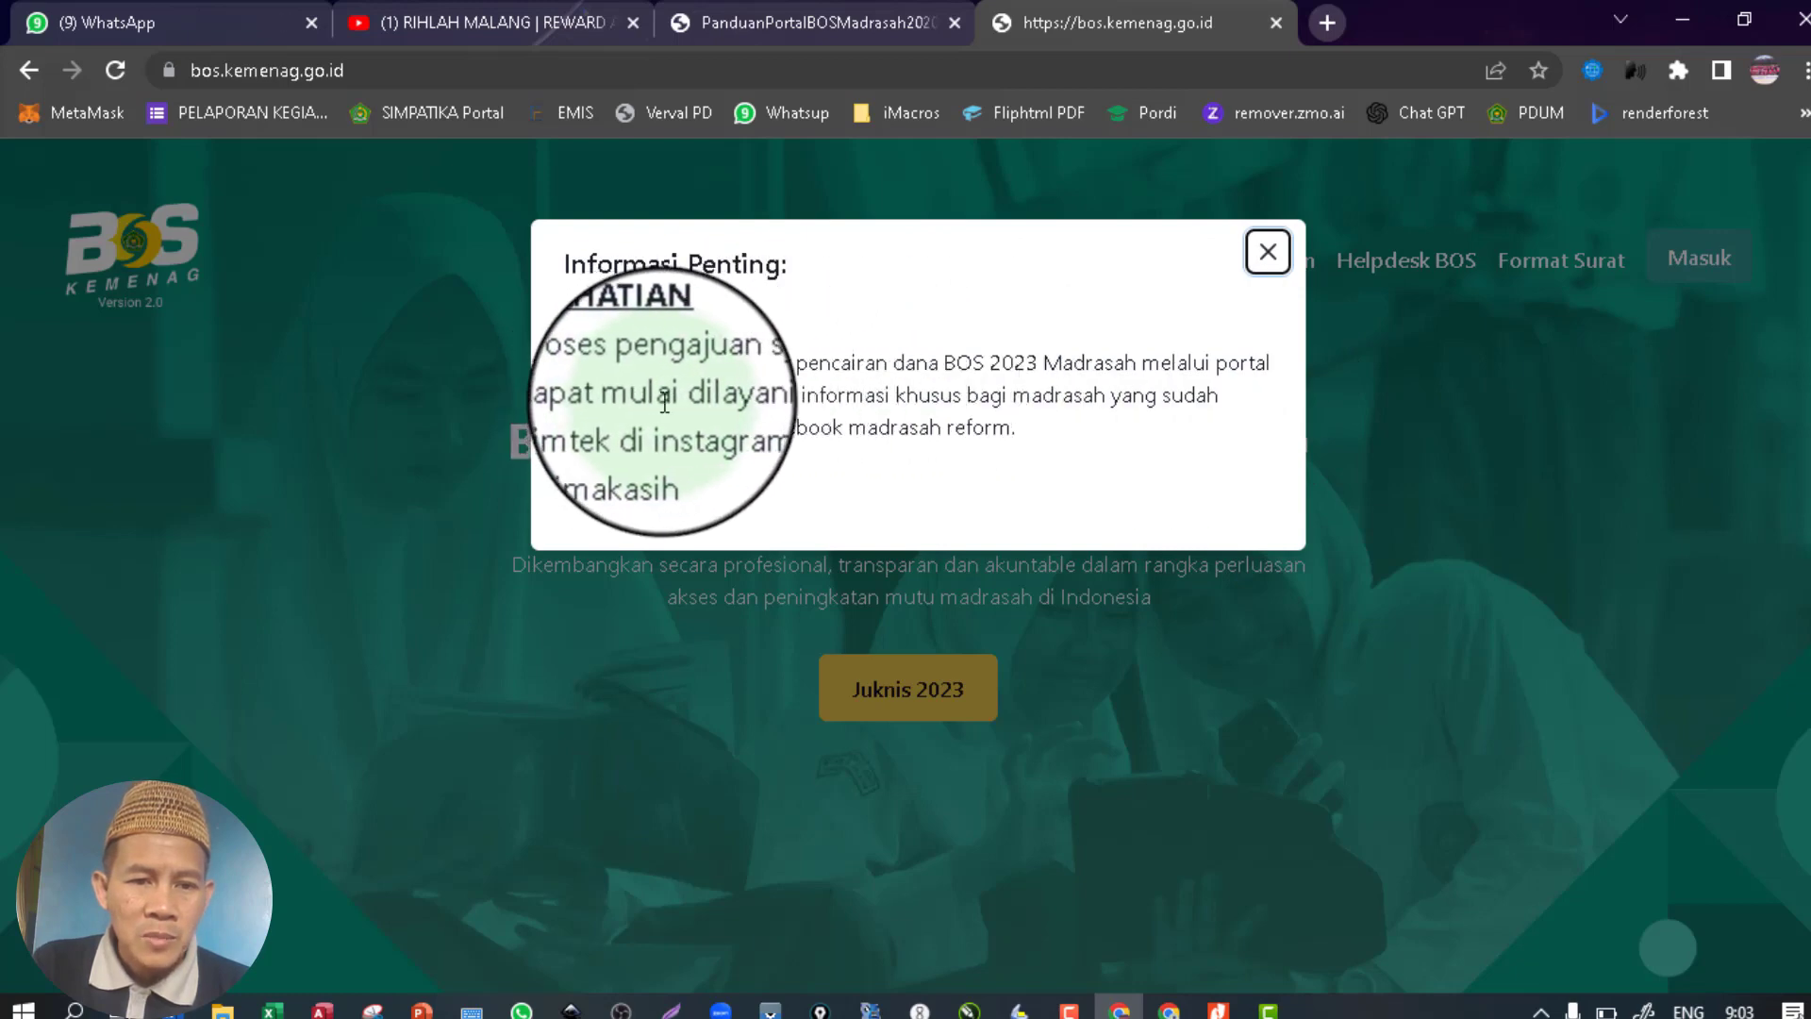
Dismiss the Informasi Penting popup and go to the Masuk login page.
{"action": "left_click", "coordinate": [1264, 260]}
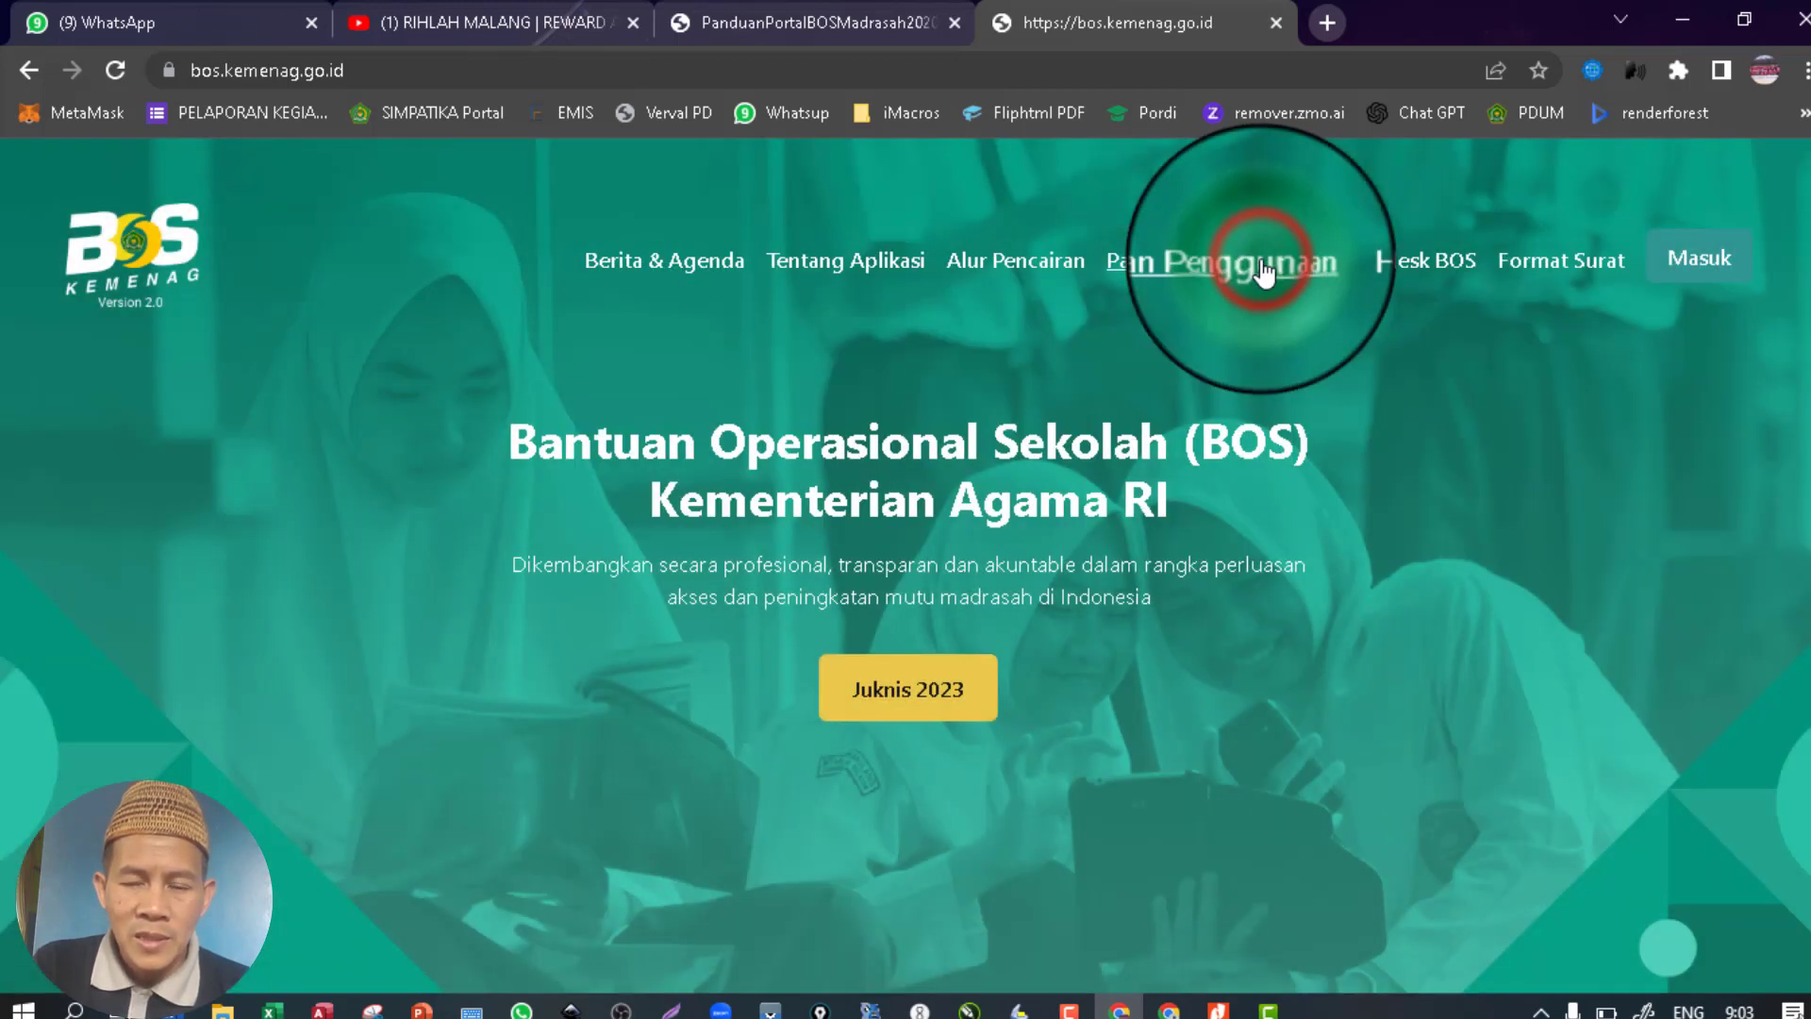
{"action": "left_click", "coordinate": [1697, 266]}
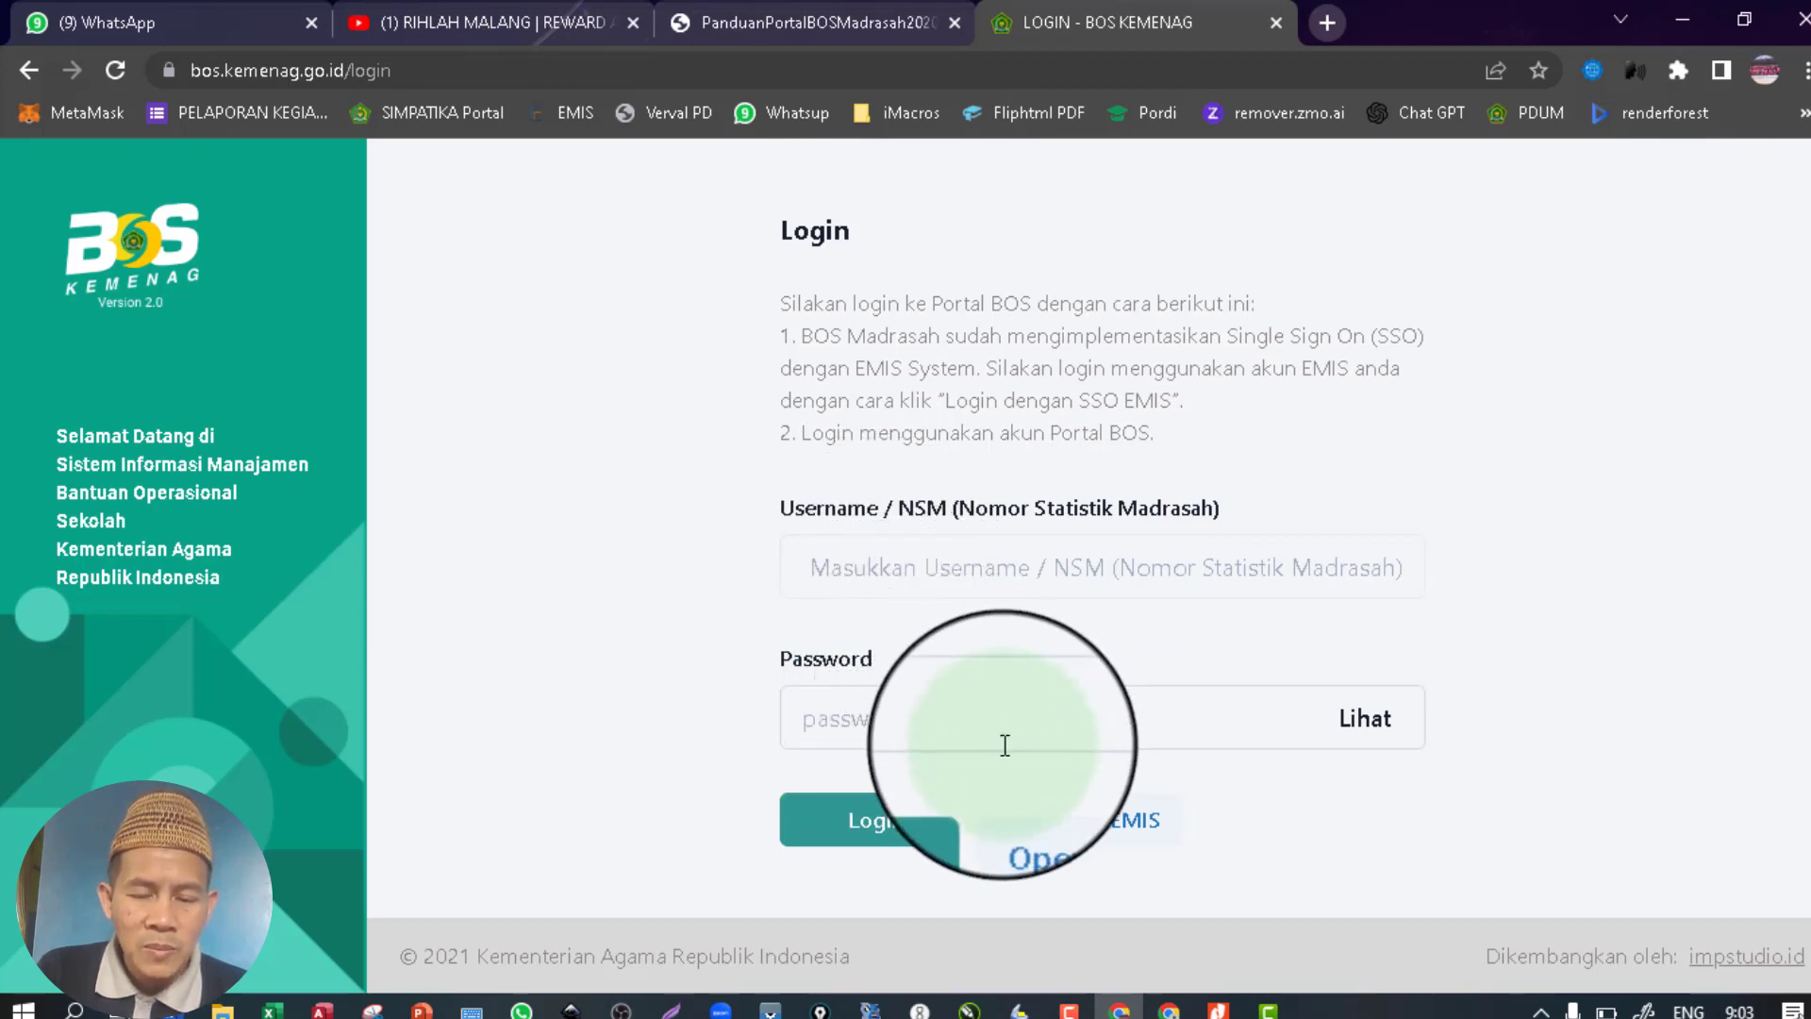
Log in through the Open SSO EMIS popup, return to Beranda, and minimize the EMIS window.
{"action": "left_click", "coordinate": [1090, 835]}
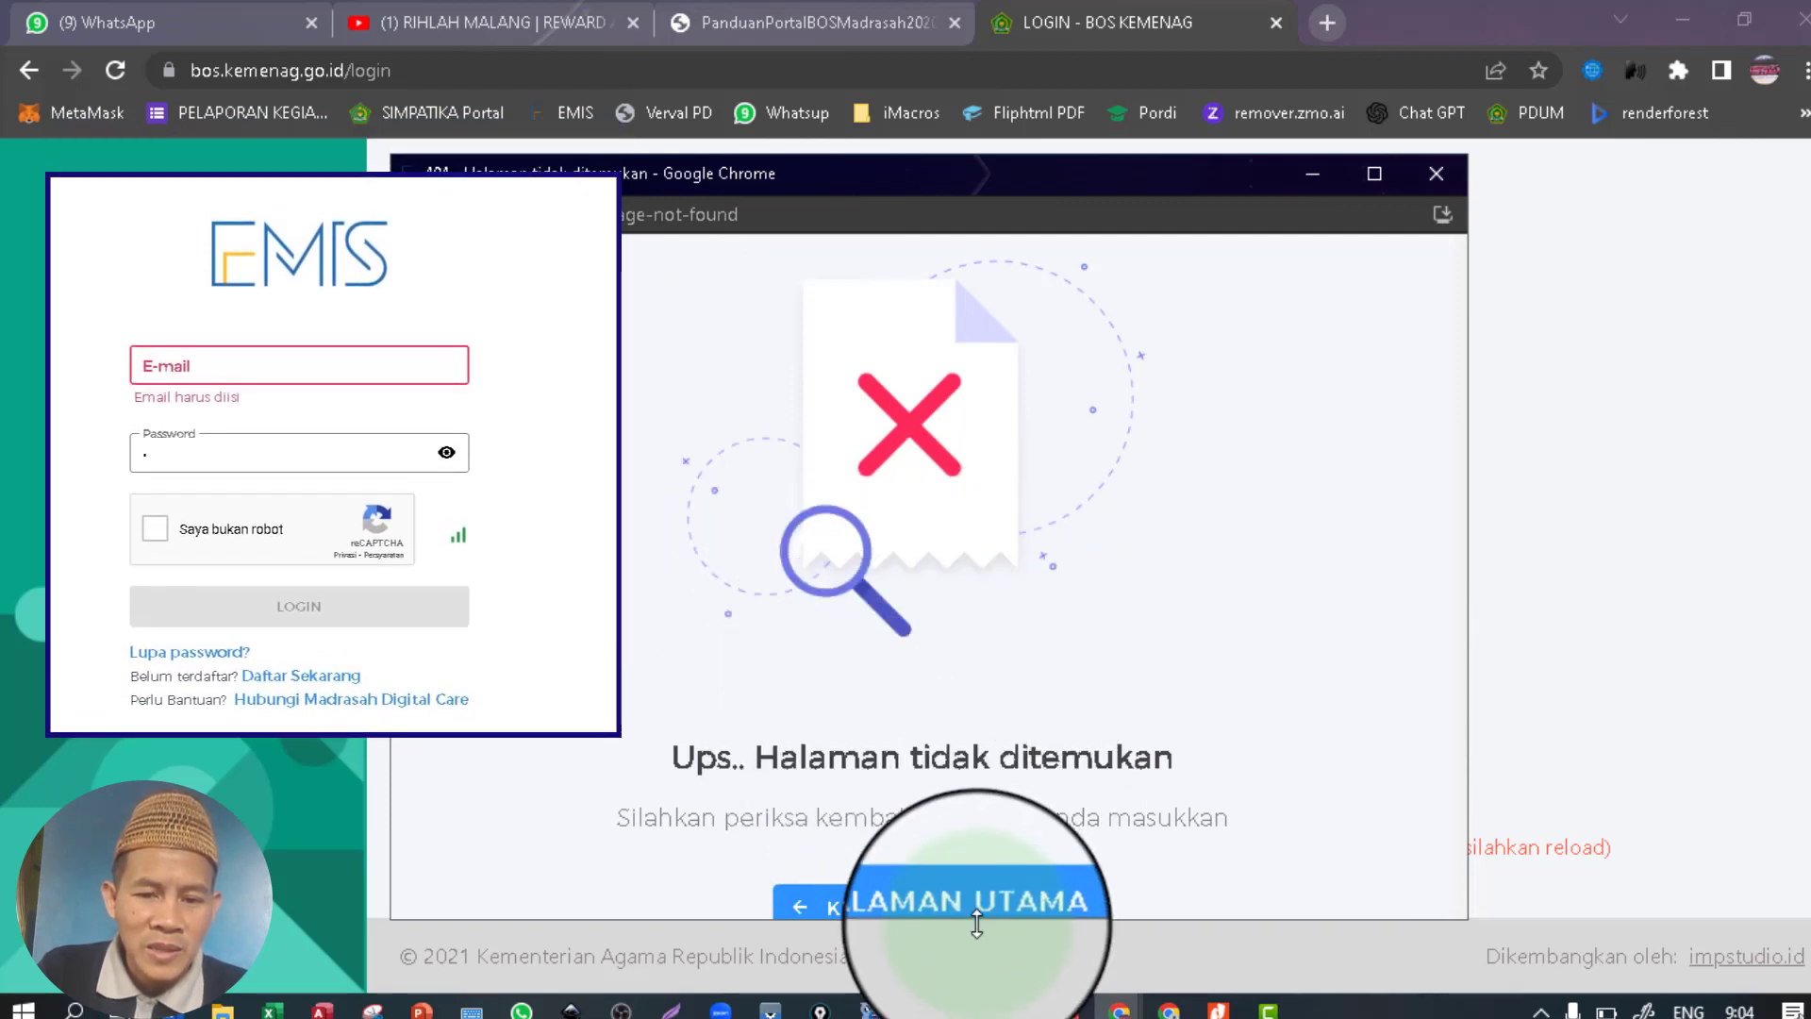
{"action": "left_click", "coordinate": [978, 910]}
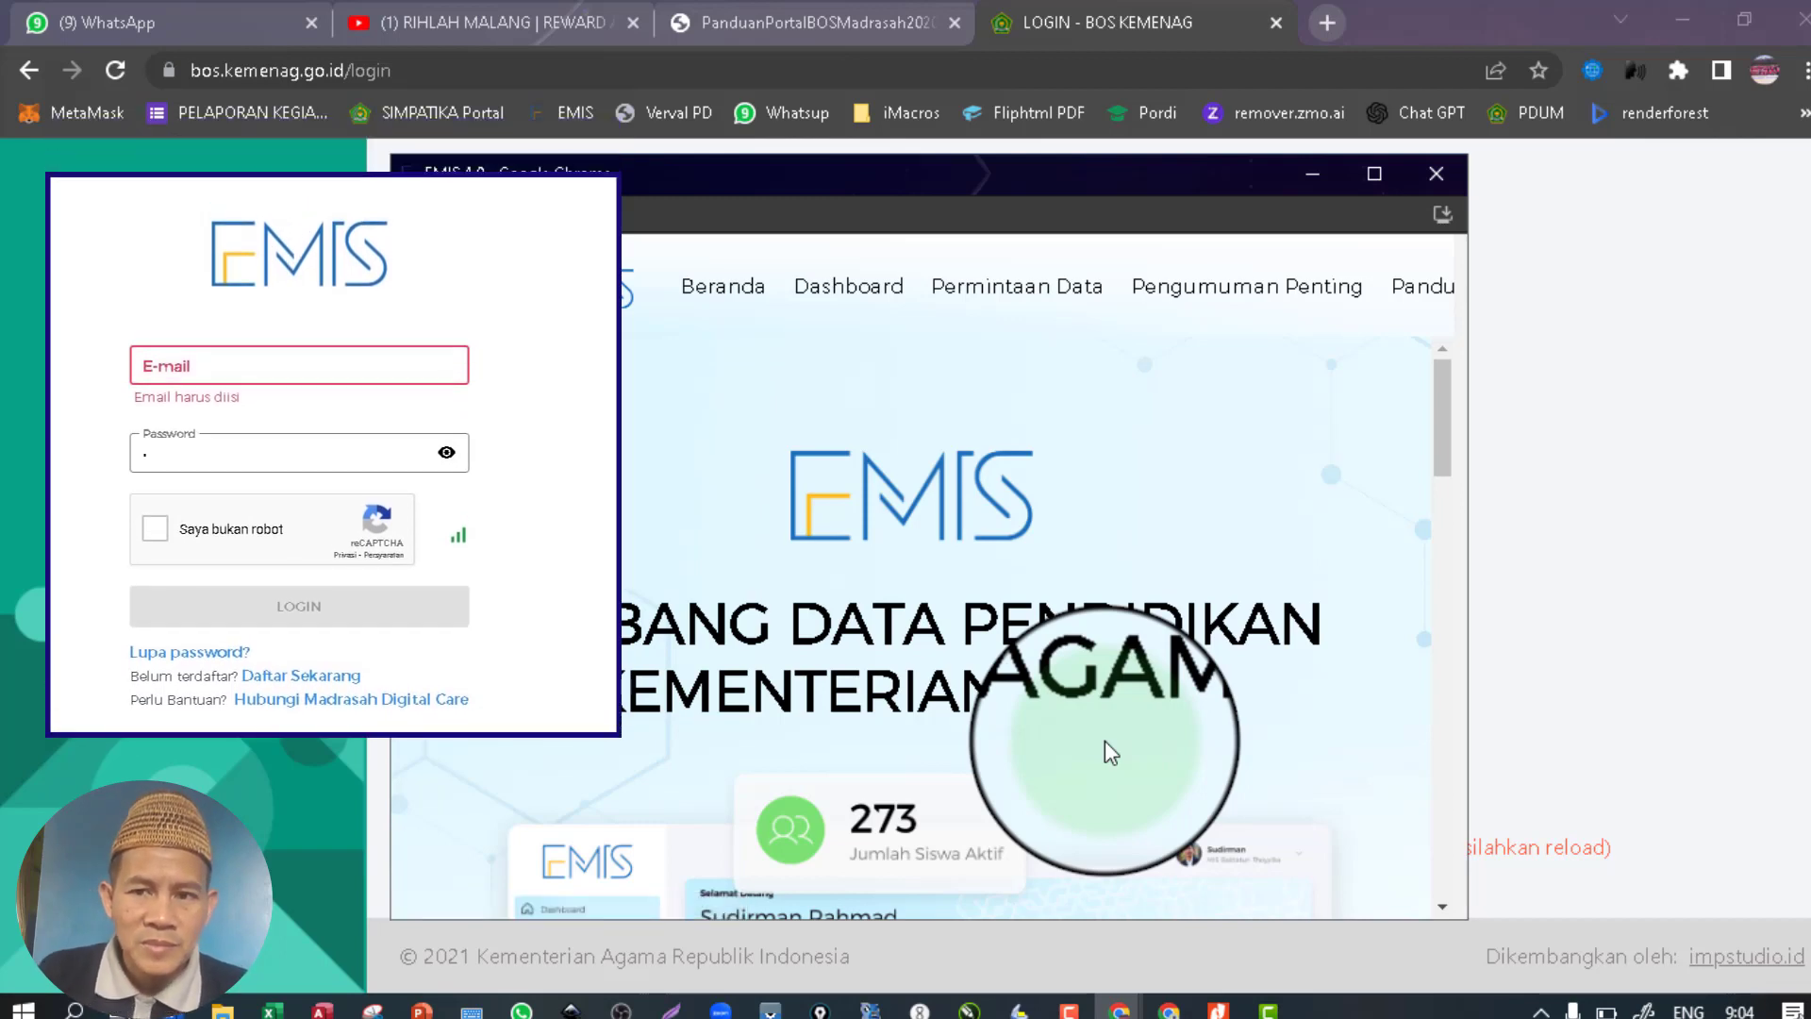
{"action": "left_click", "coordinate": [1314, 175]}
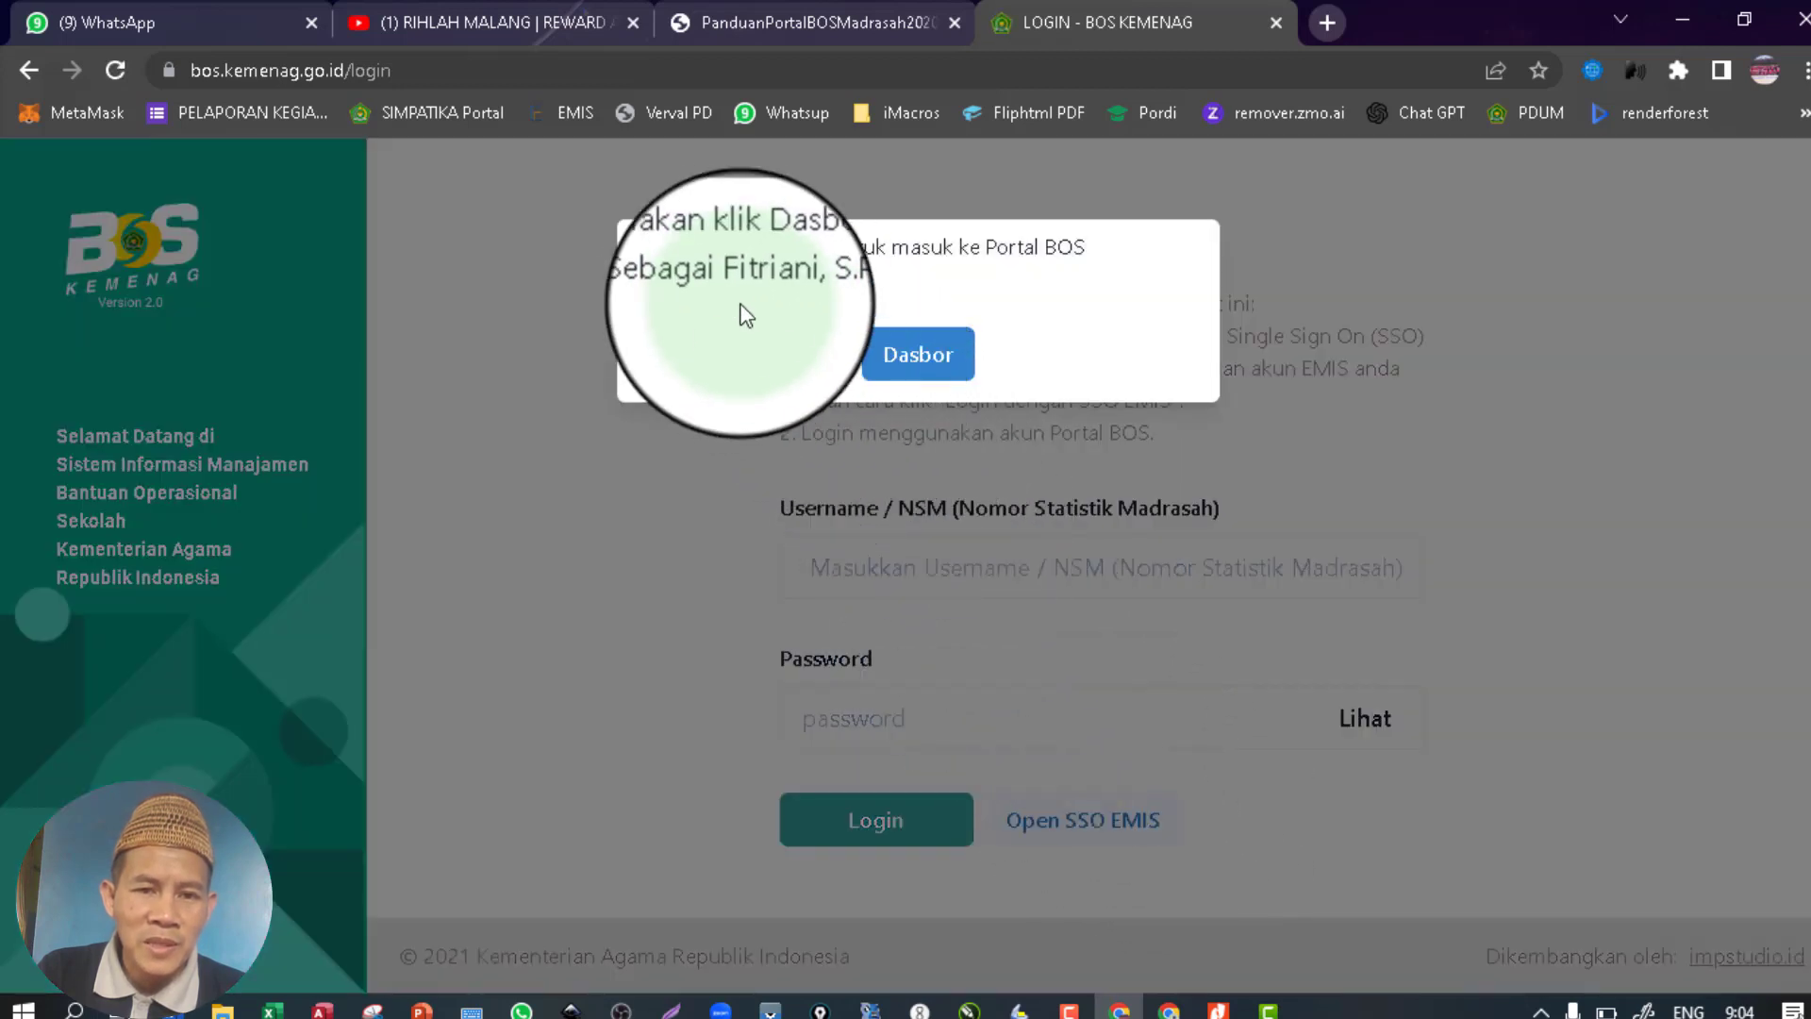
Enter the Dasbor and look over its 2023 budget, 'Mengisi Data' status and timeline.
{"action": "left_click", "coordinate": [930, 364]}
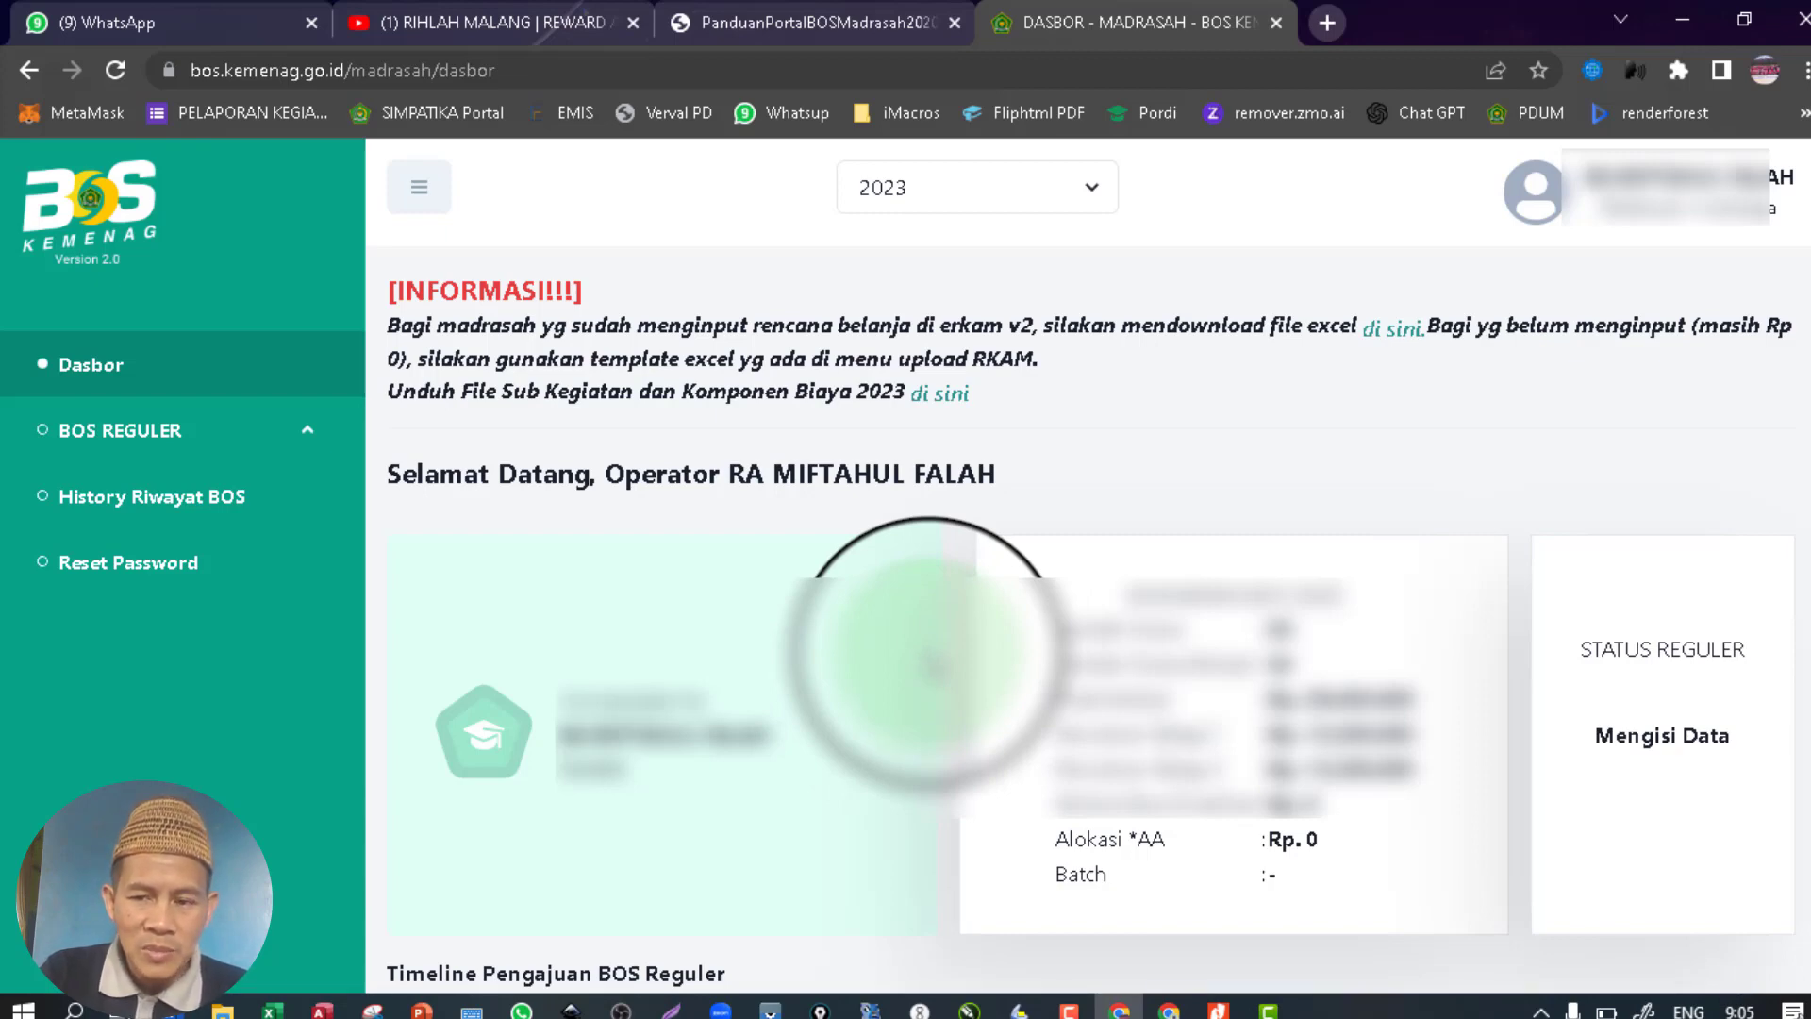
{"action": "scroll", "coordinate": [929, 665], "scroll_direction": "down", "scroll_amount": 4}
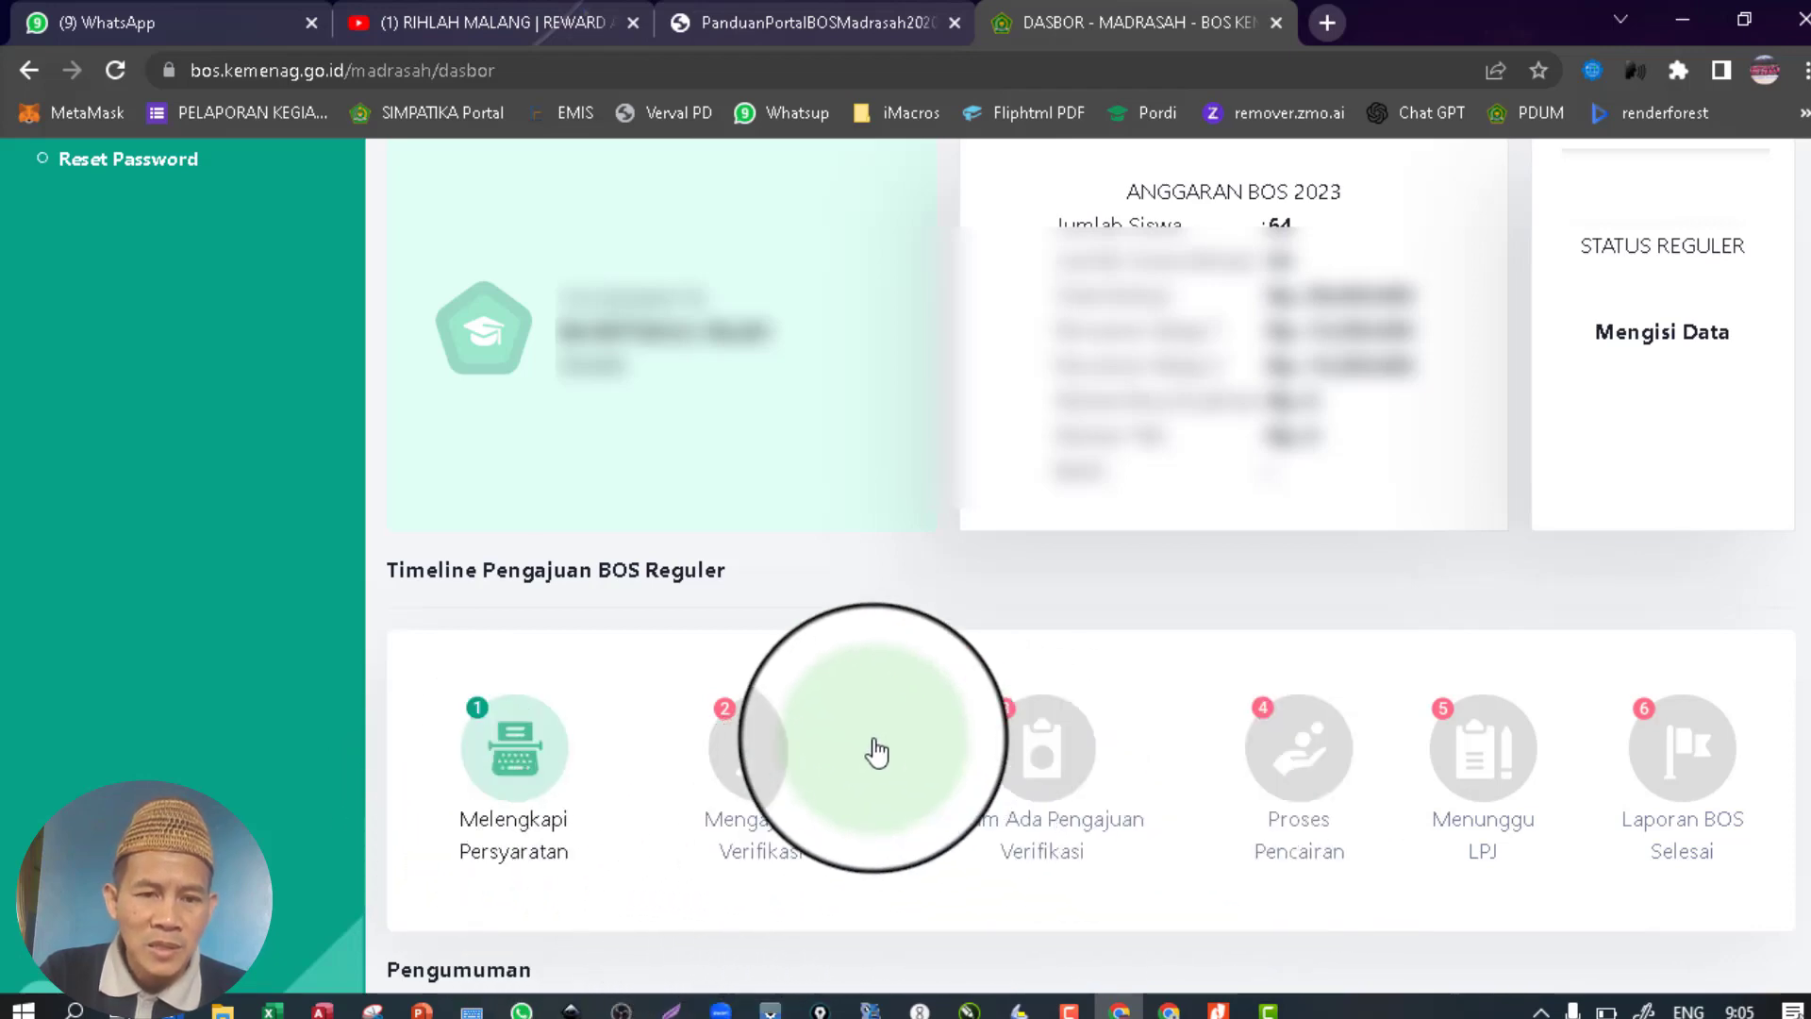
{"action": "scroll", "coordinate": [878, 749], "scroll_direction": "up", "scroll_amount": 5}
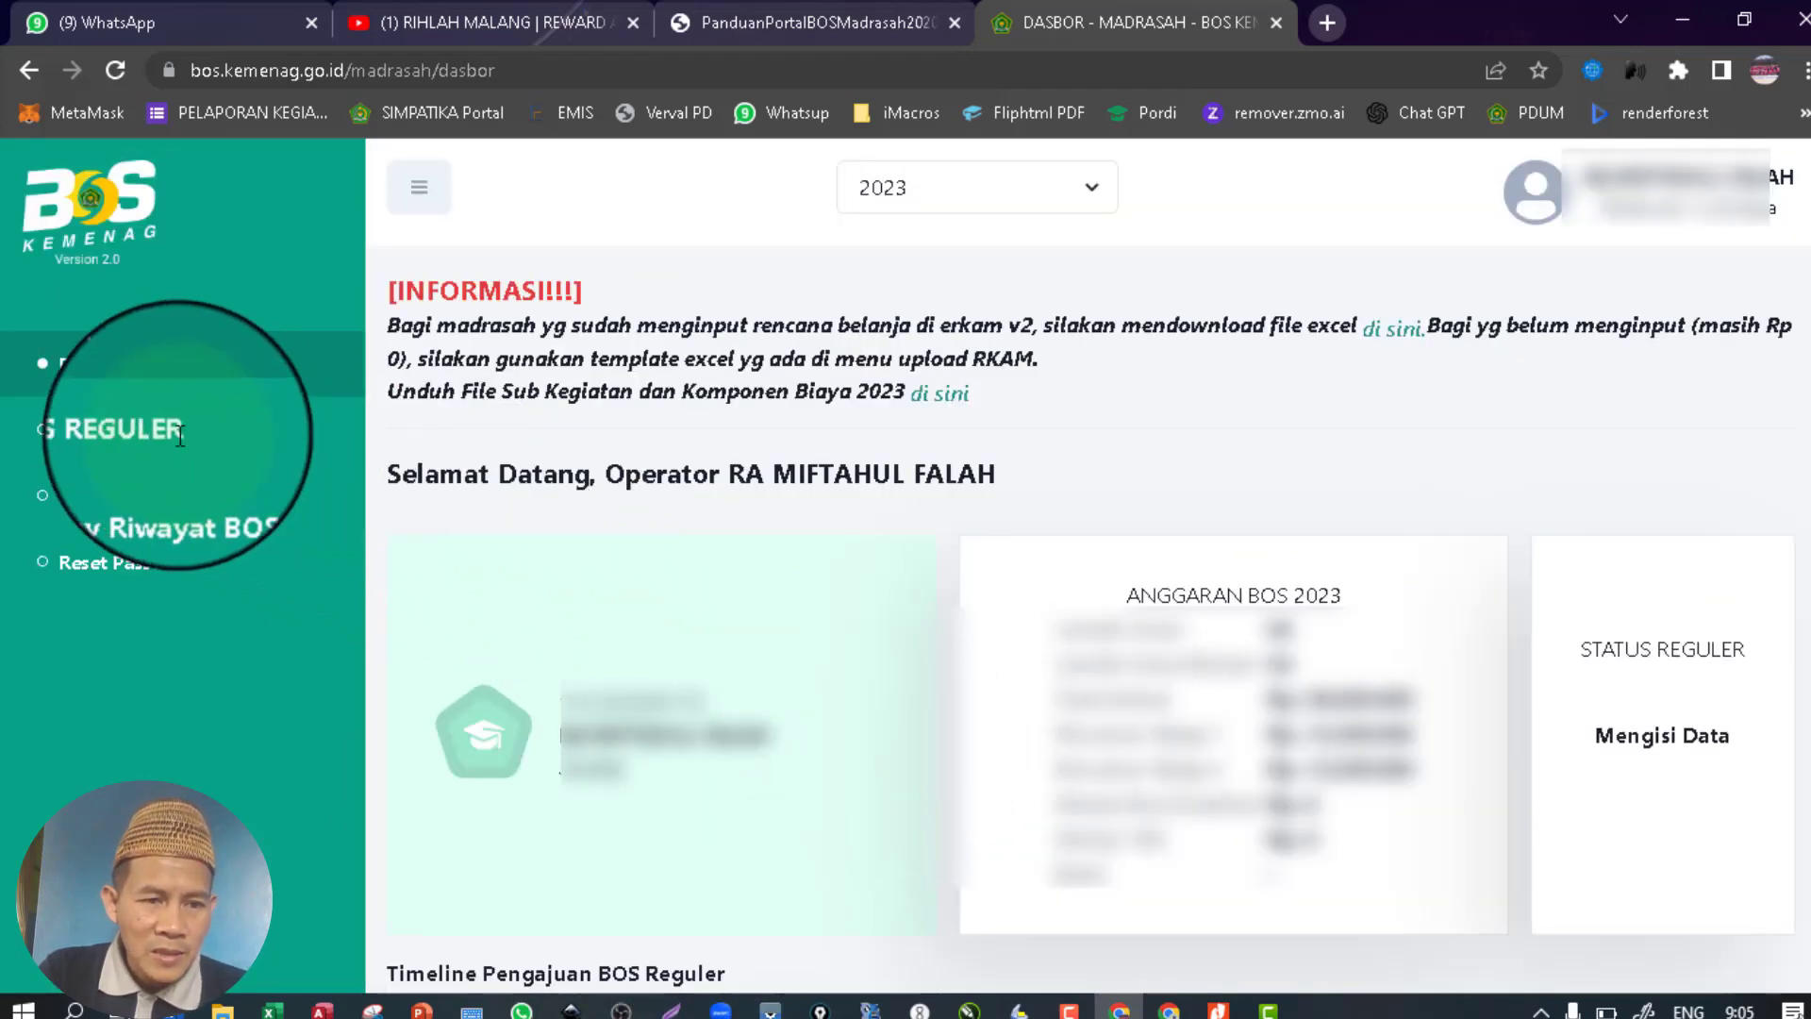
Expand BOS REGULER, pass through Data LPJ, and open Persyaratan Pencairan Dana.
{"action": "left_click", "coordinate": [291, 432]}
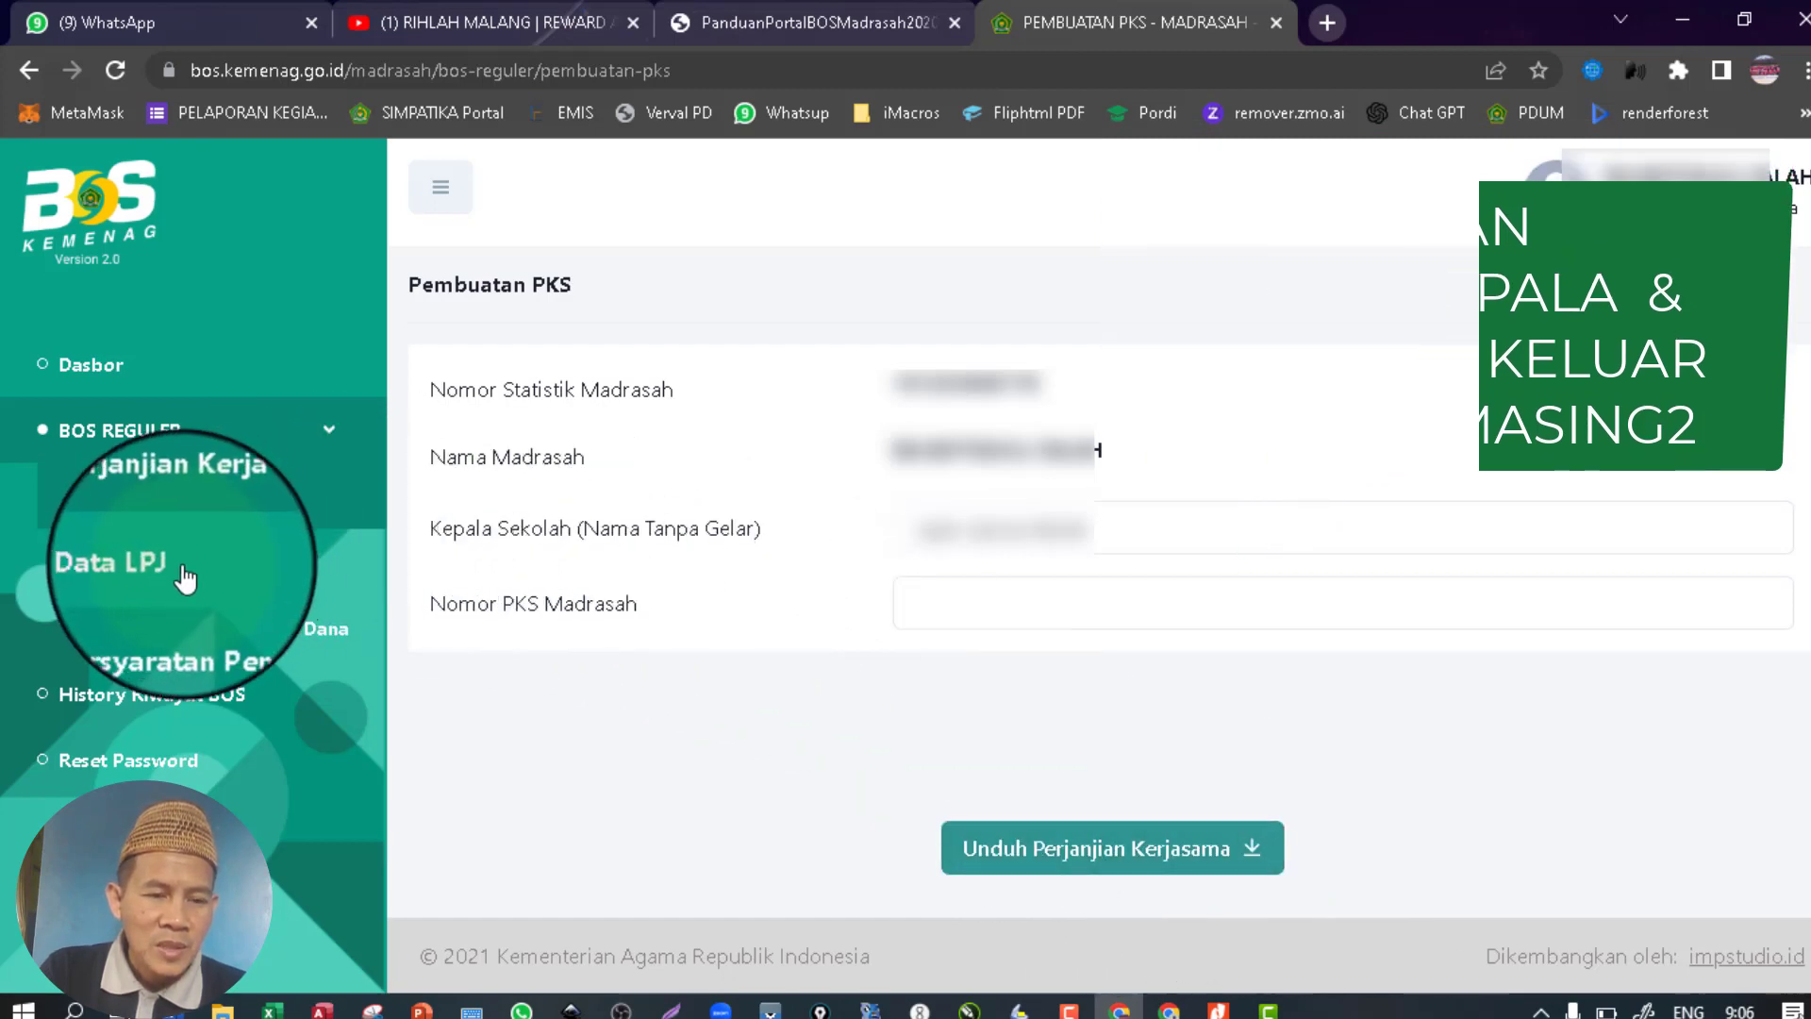
{"action": "left_click", "coordinate": [139, 571]}
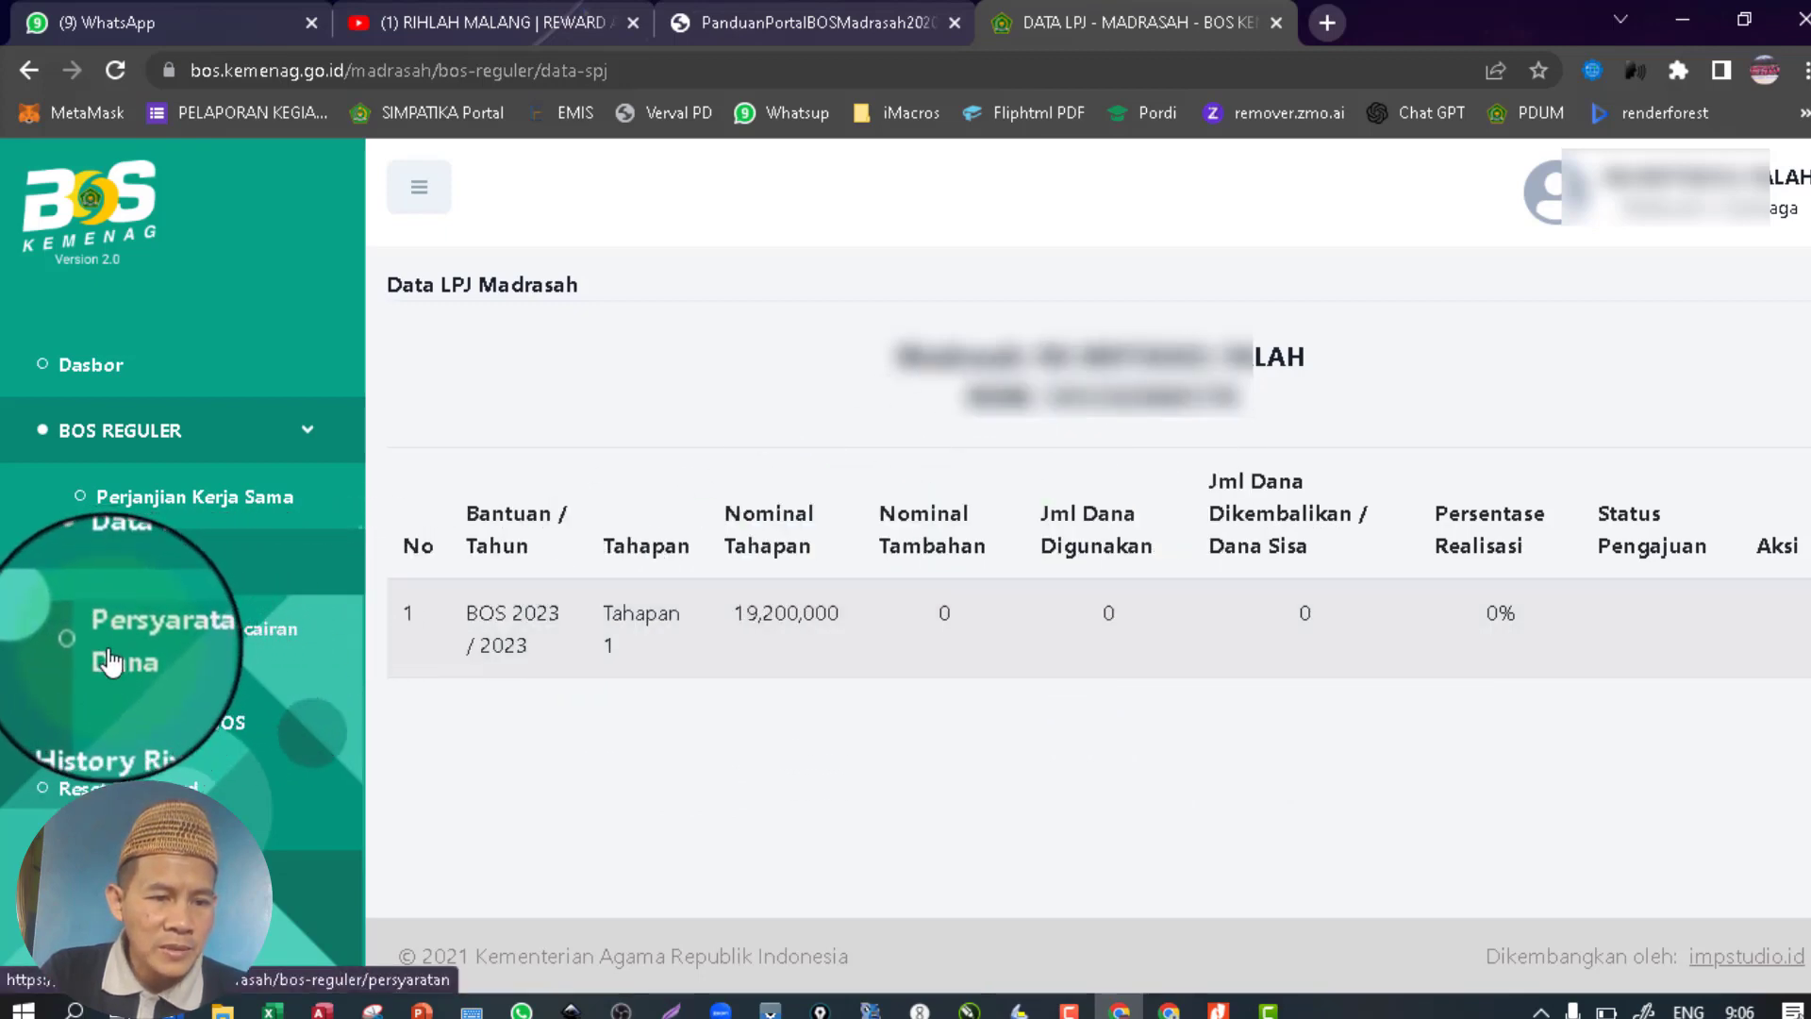
{"action": "left_click", "coordinate": [109, 660]}
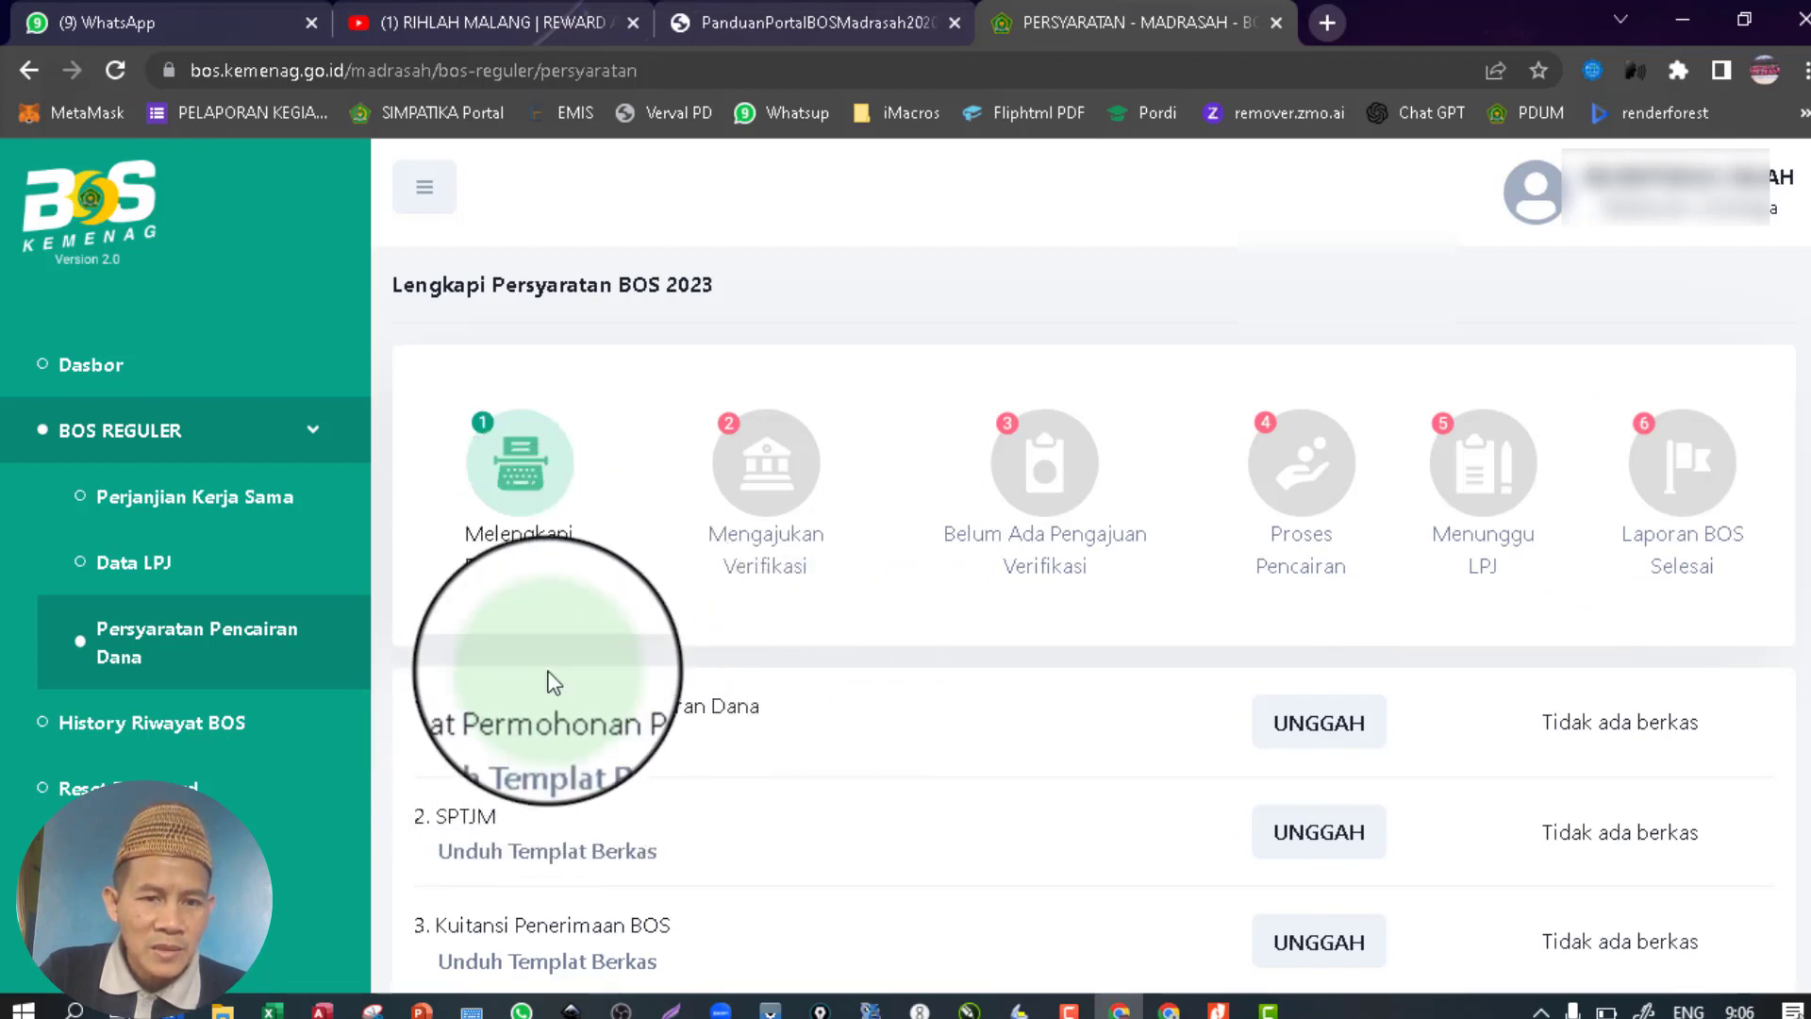
{"action": "scroll", "coordinate": [581, 683], "scroll_direction": "down", "scroll_amount": 3}
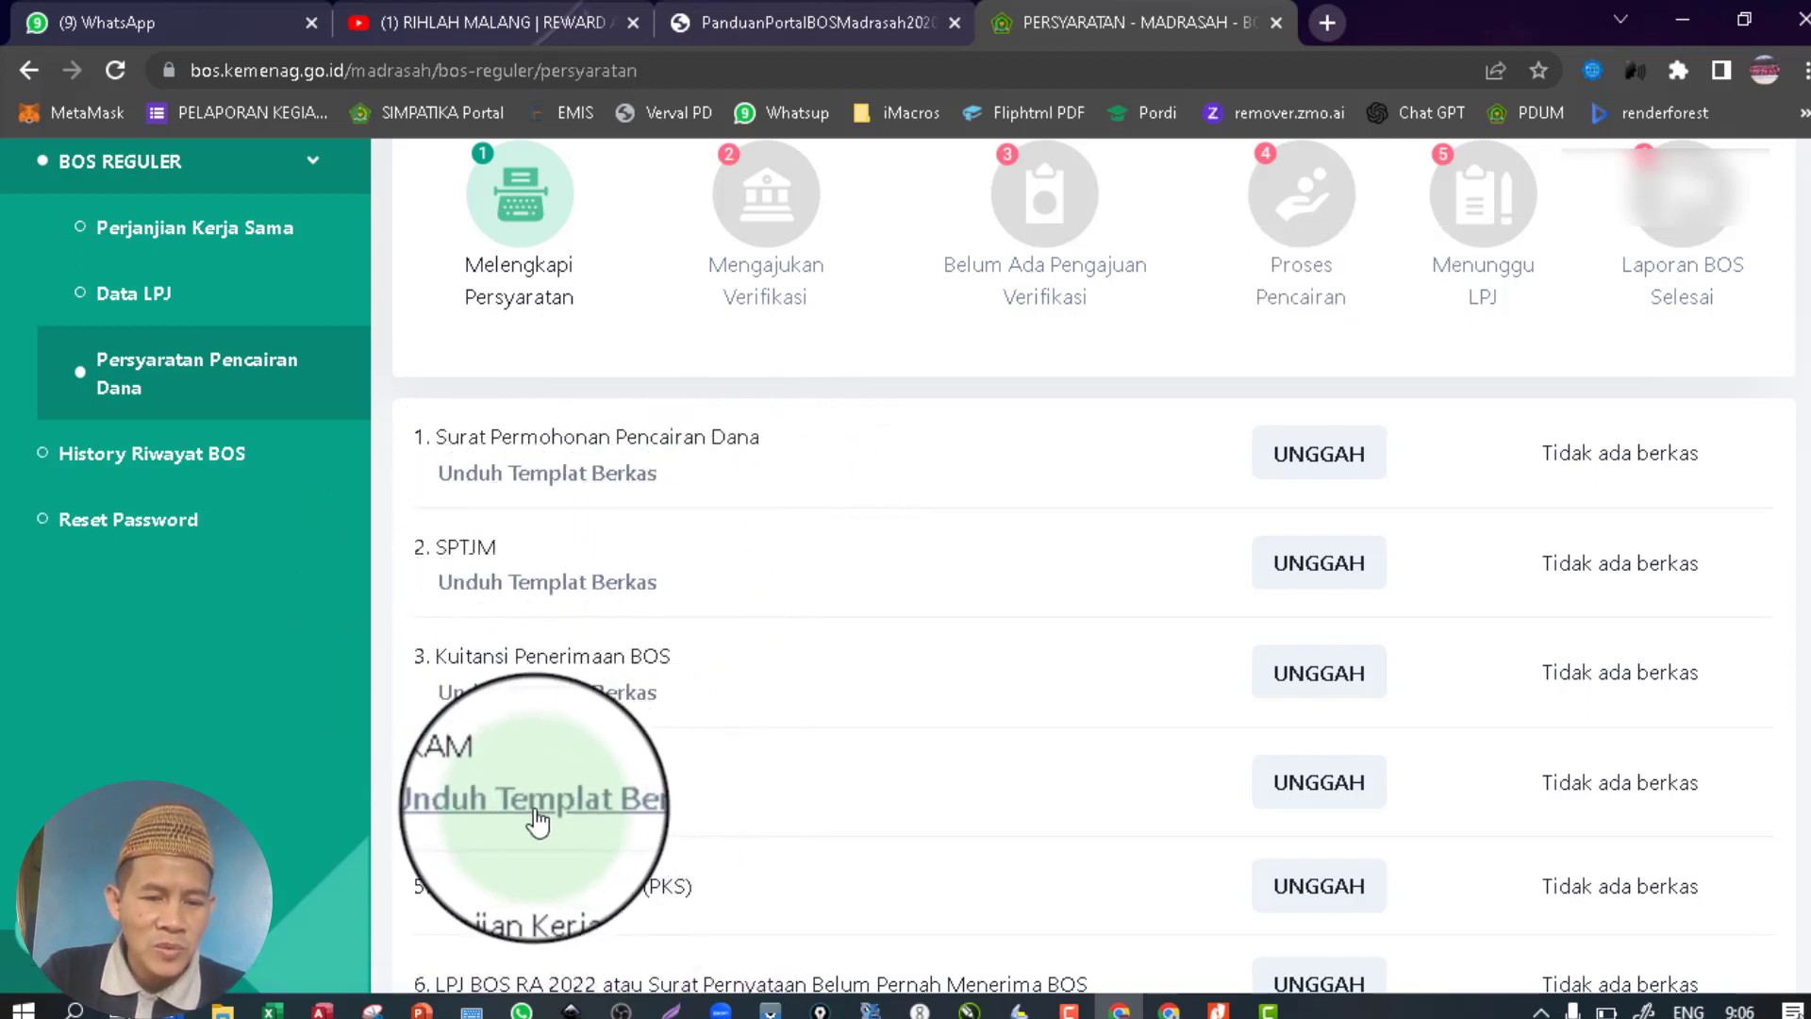
{"action": "scroll", "coordinate": [750, 789], "scroll_direction": "down", "scroll_amount": 2}
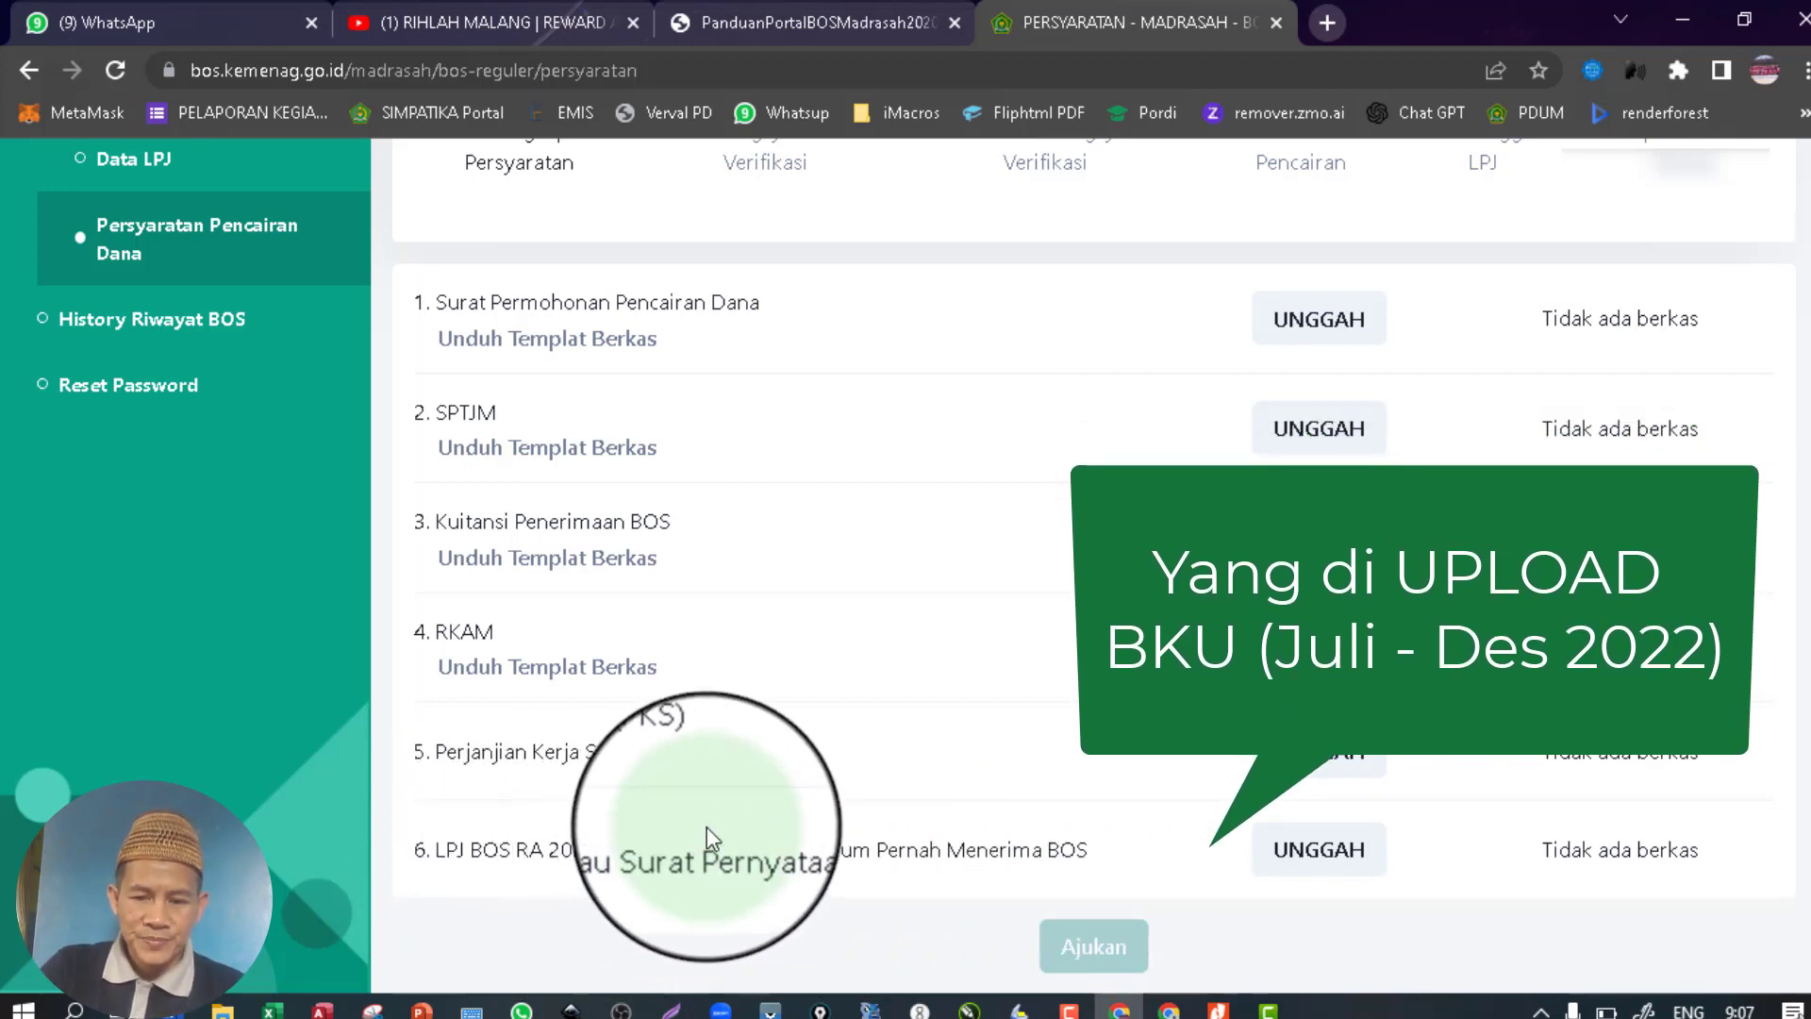
{"action": "scroll", "coordinate": [970, 764], "scroll_direction": "up", "scroll_amount": 3}
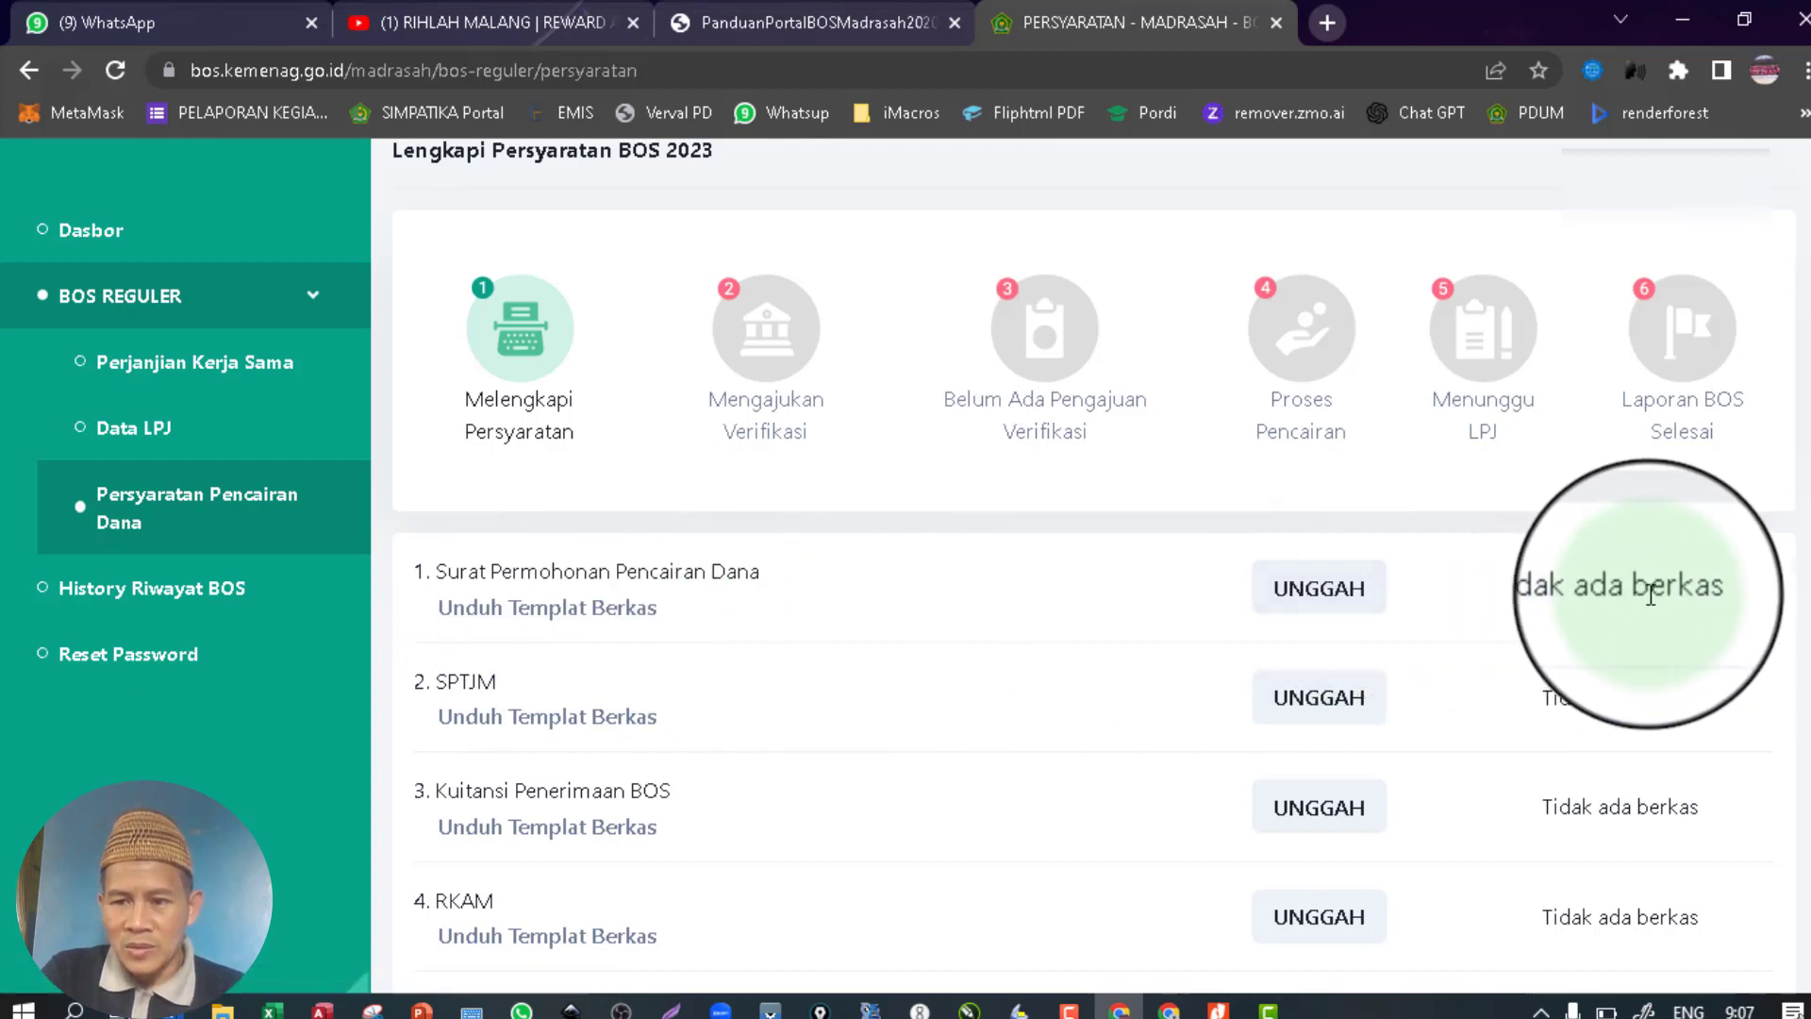
{"action": "left_click", "coordinate": [1329, 601]}
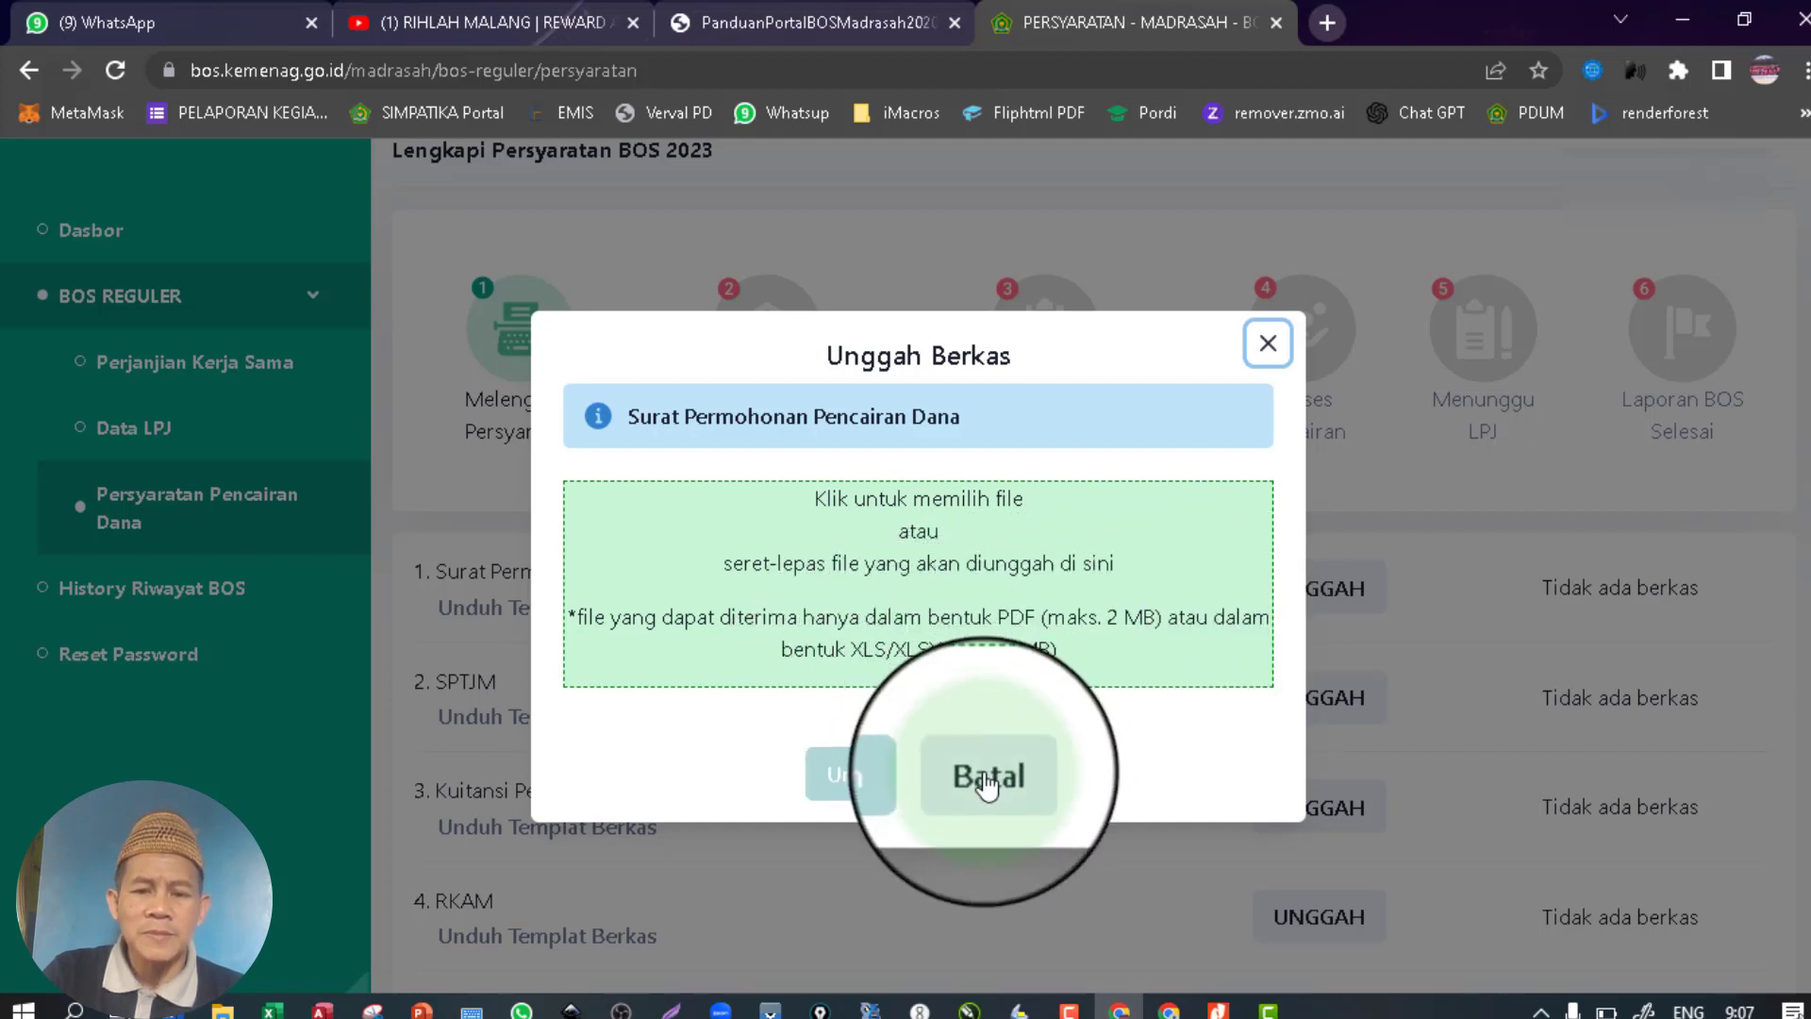
{"action": "left_click", "coordinate": [955, 779]}
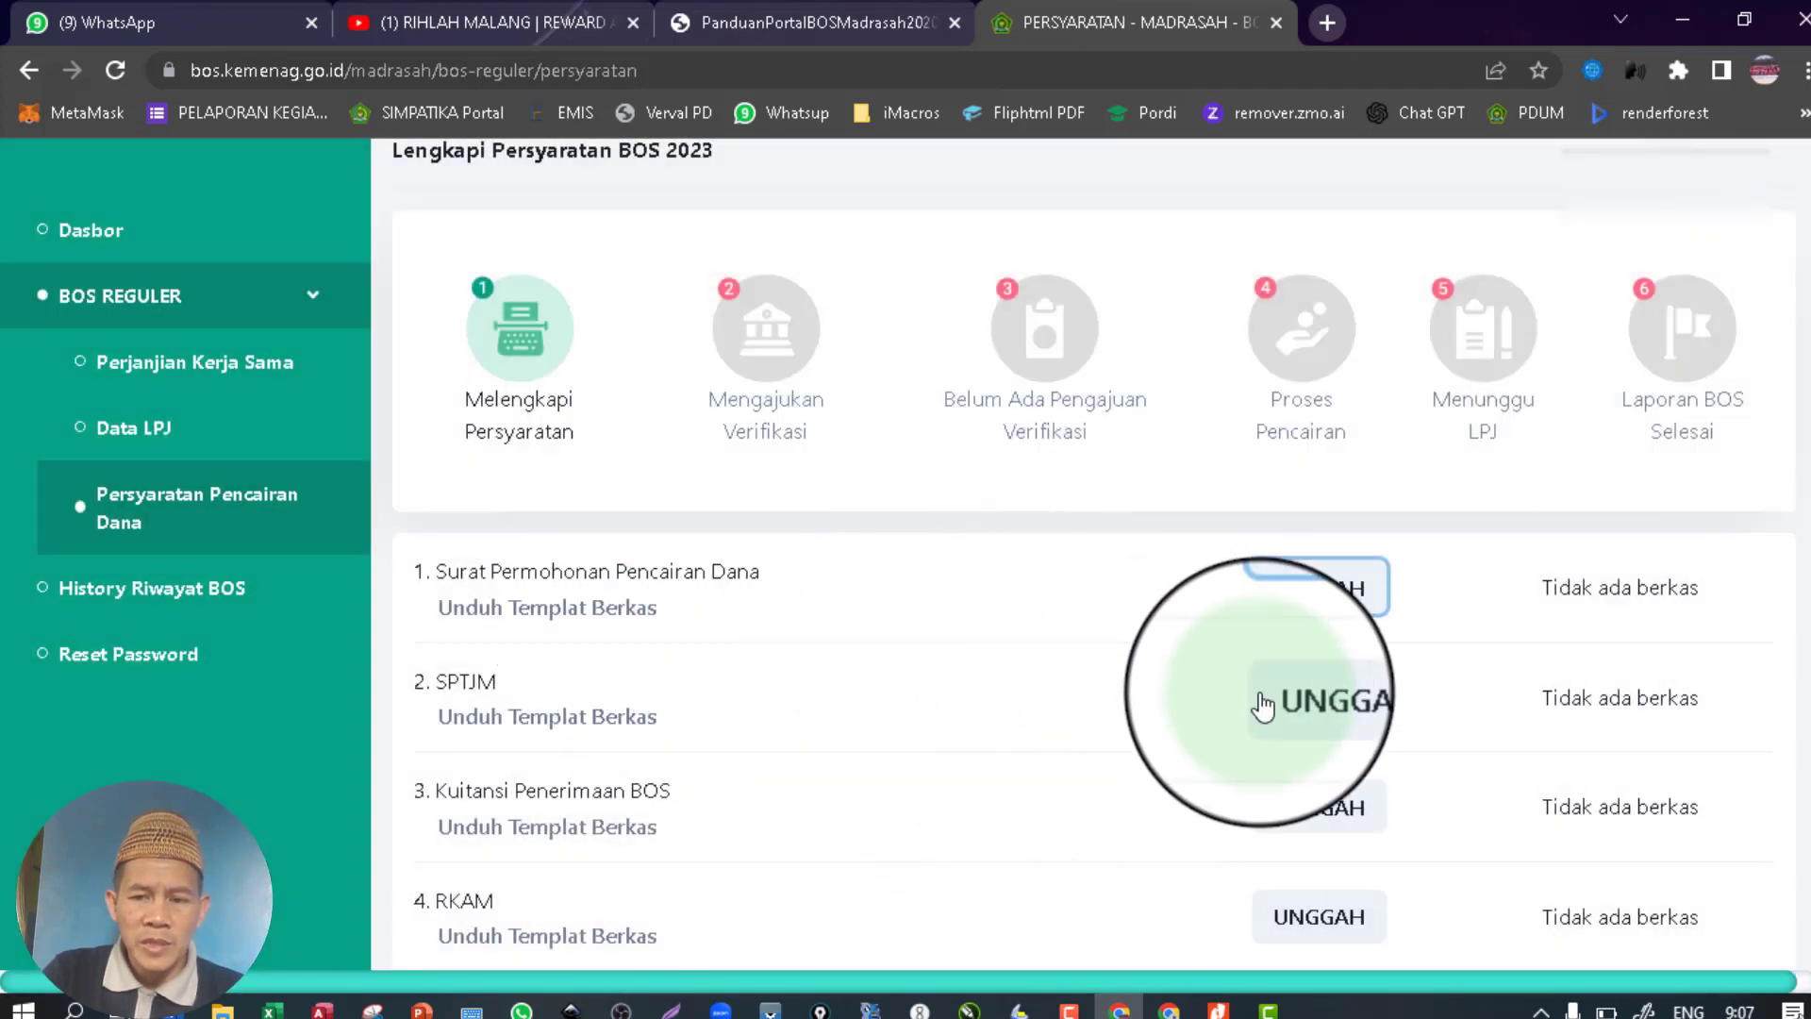
{"action": "scroll", "coordinate": [1217, 703], "scroll_direction": "down", "scroll_amount": 1}
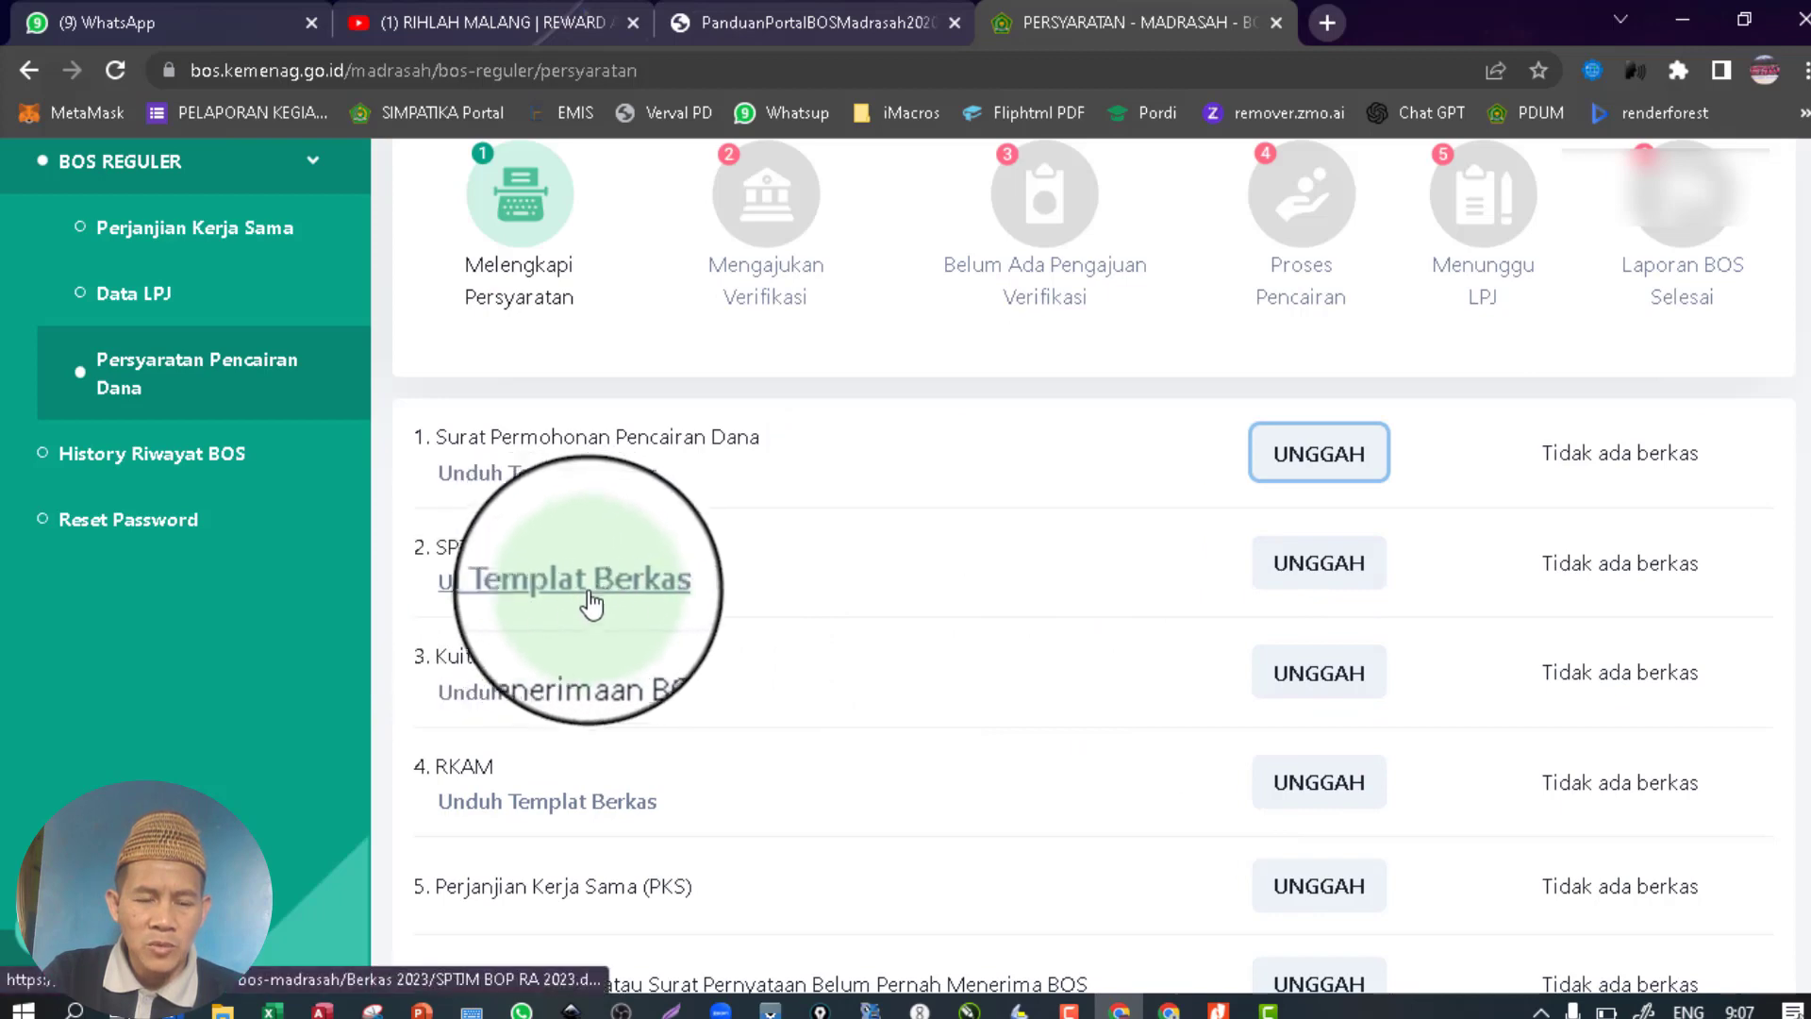
{"action": "scroll", "coordinate": [1234, 618], "scroll_direction": "down", "scroll_amount": 3}
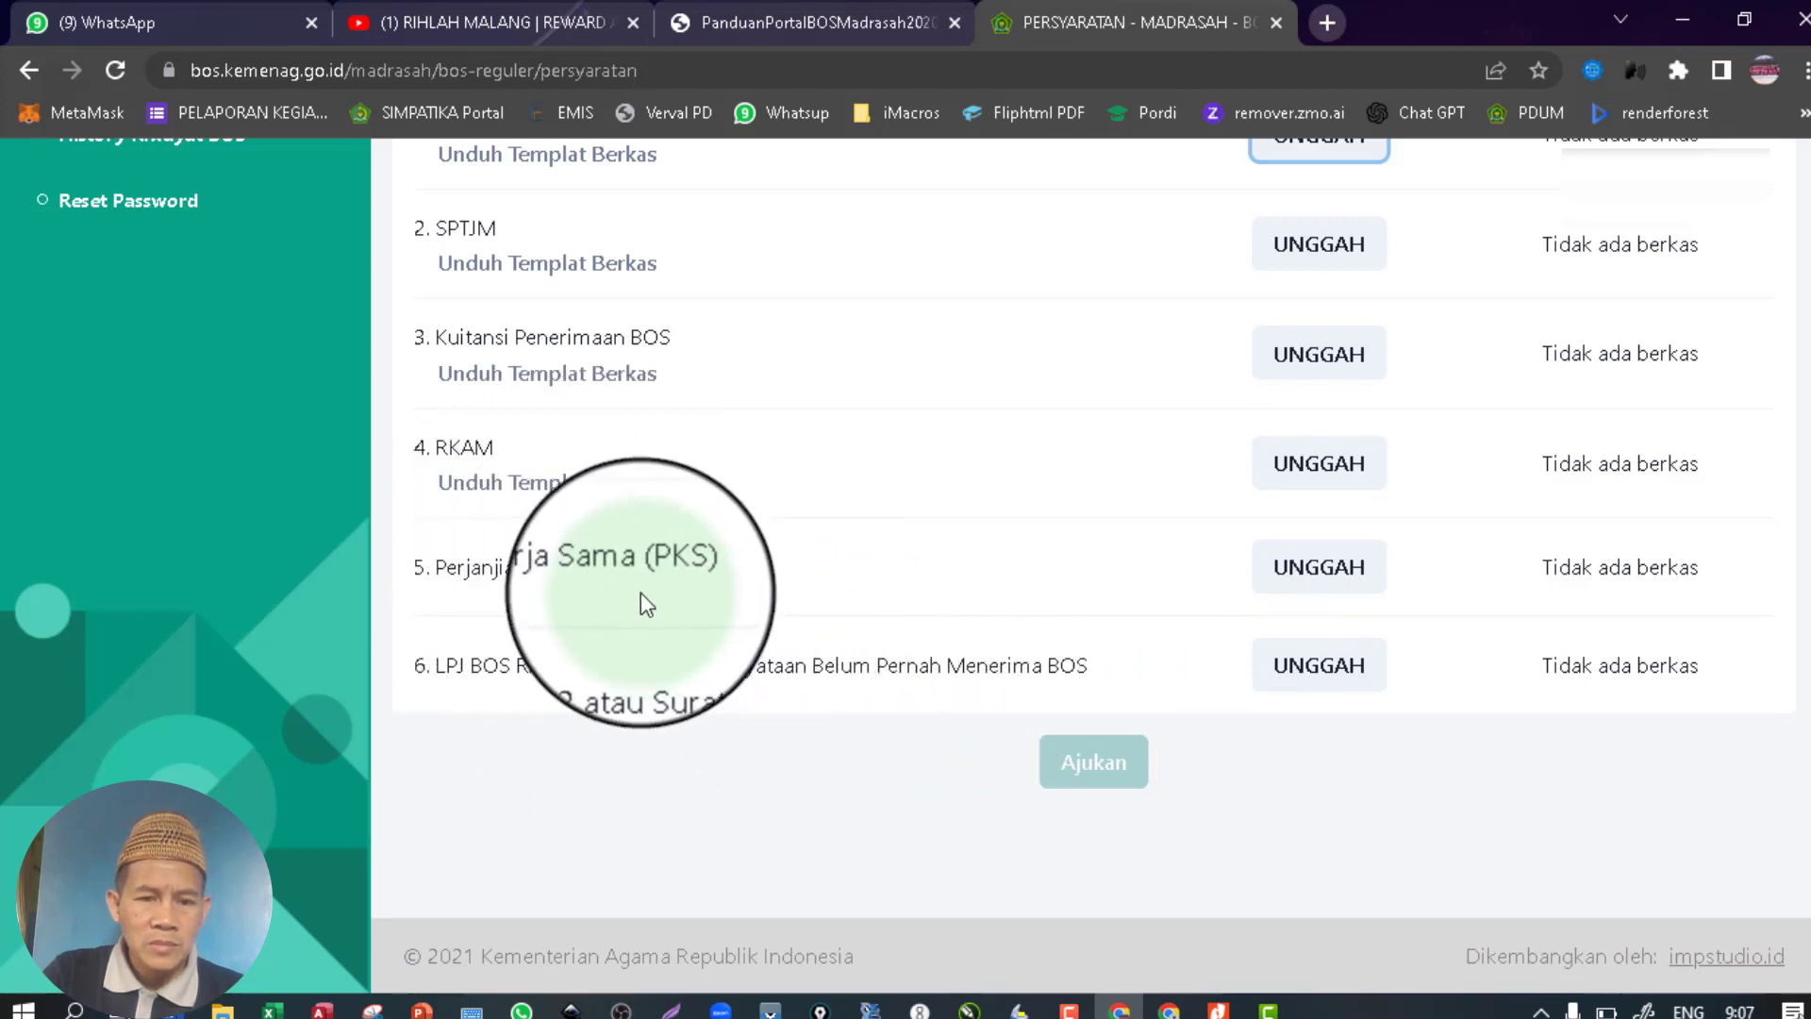
{"action": "left_click", "coordinate": [1319, 567]}
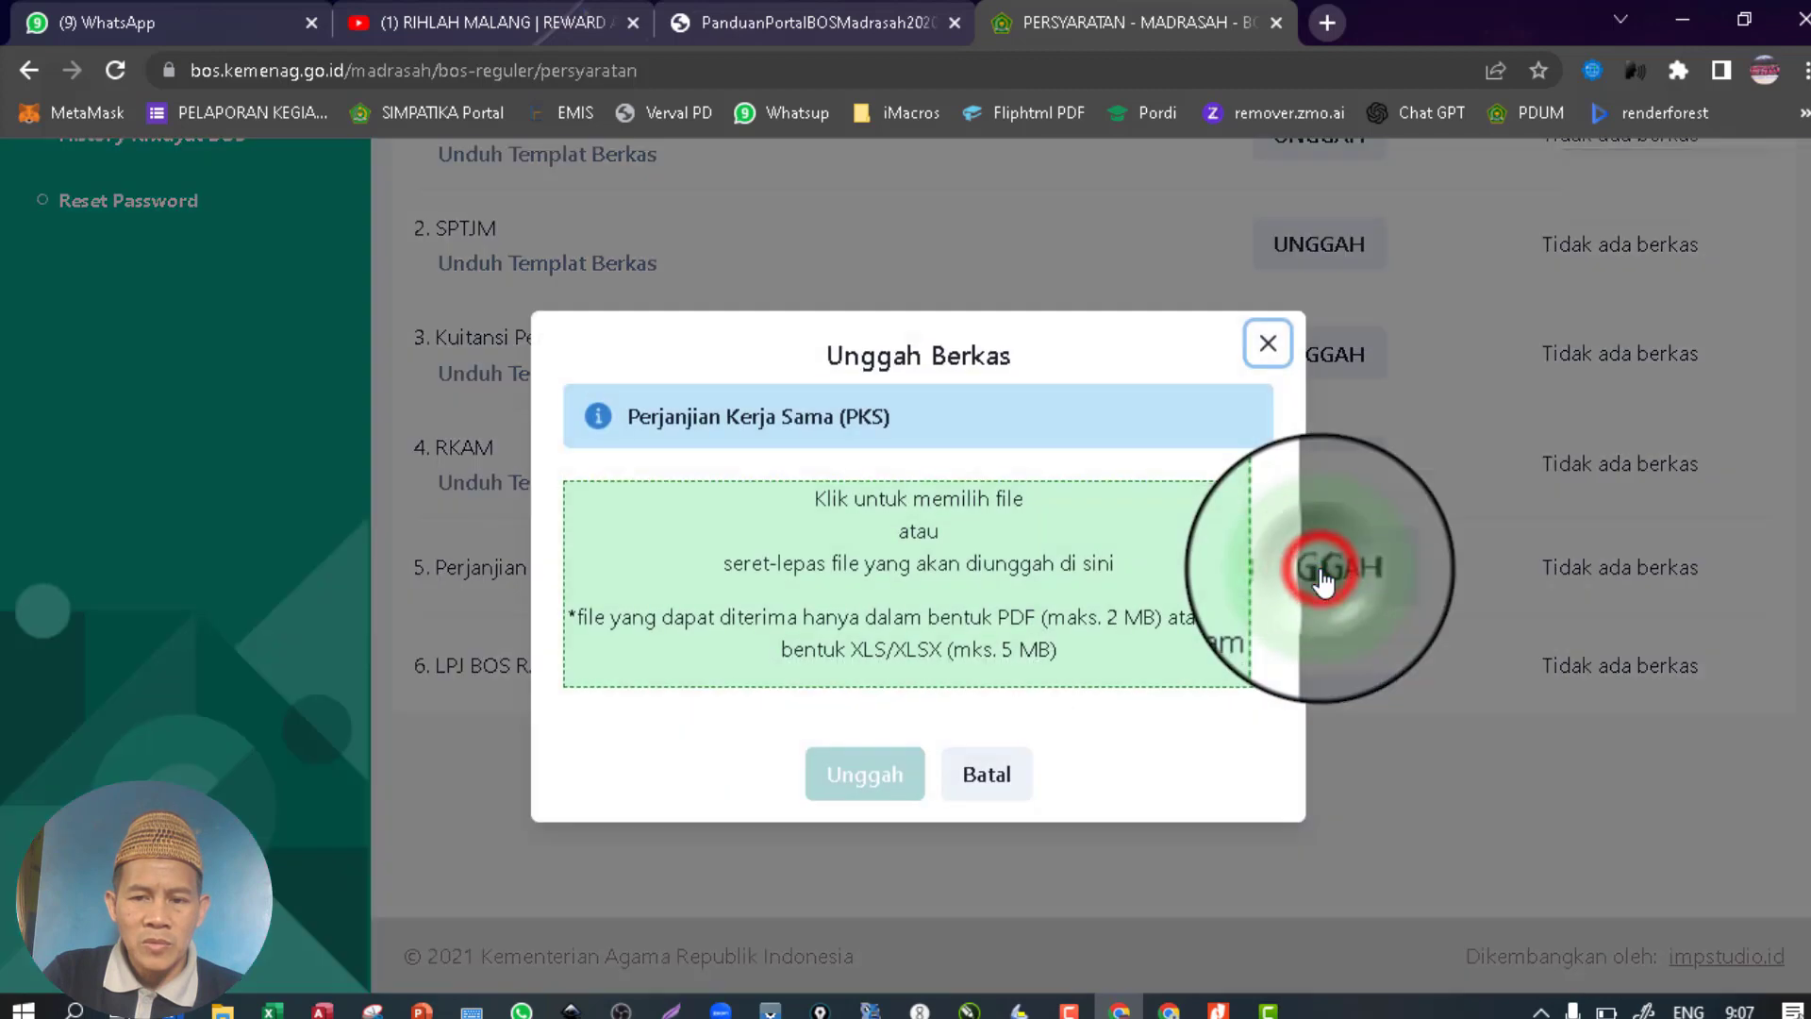
{"action": "left_click", "coordinate": [1002, 785]}
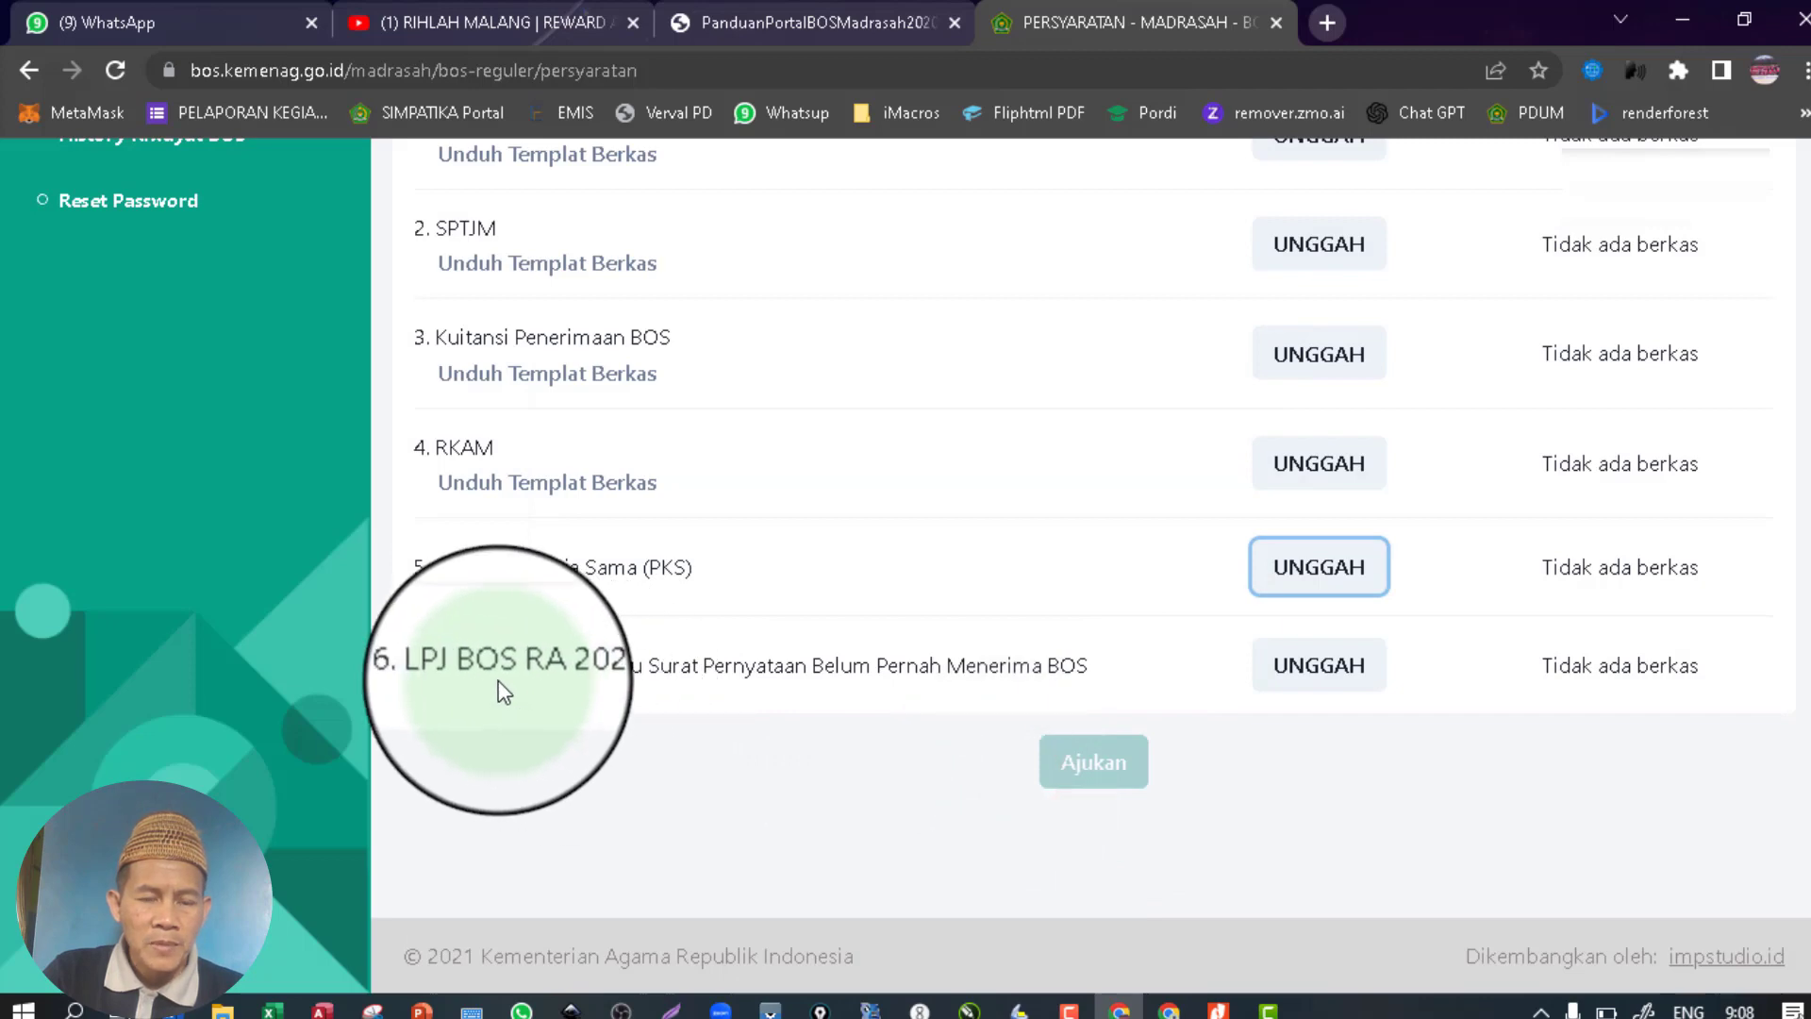
{"action": "left_click", "coordinate": [1328, 672]}
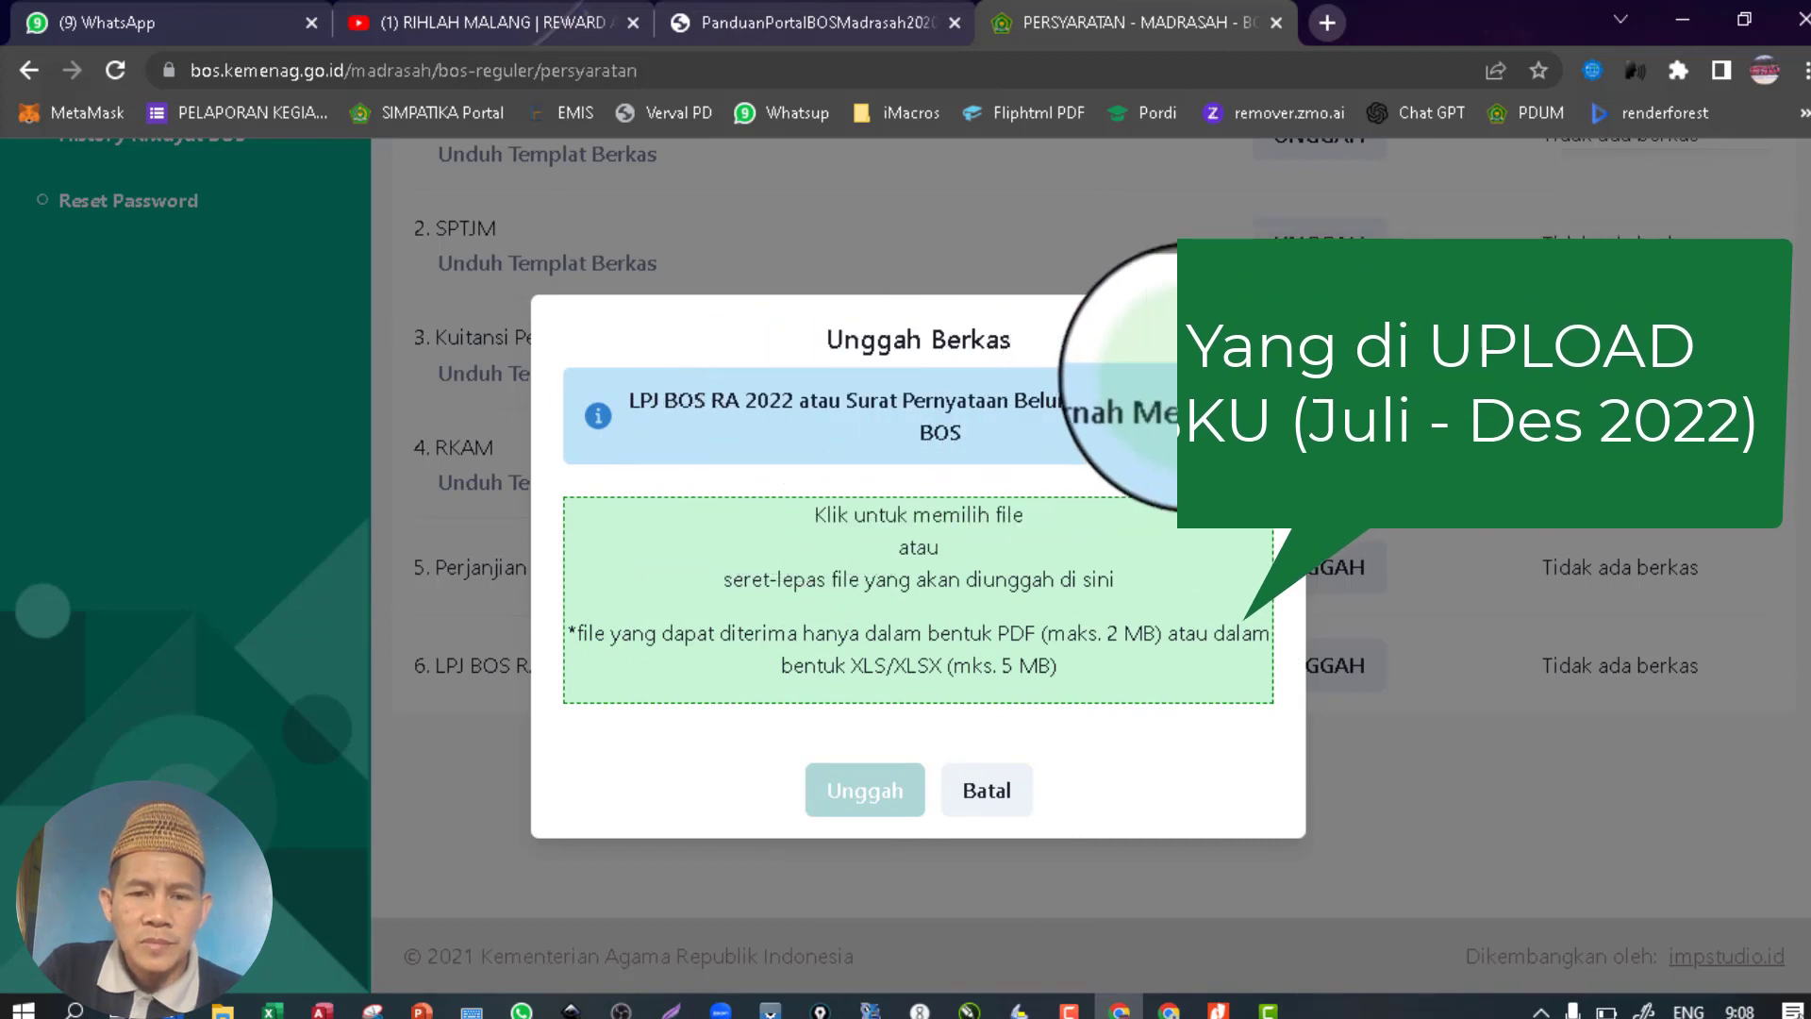
{"action": "left_click", "coordinate": [1264, 332]}
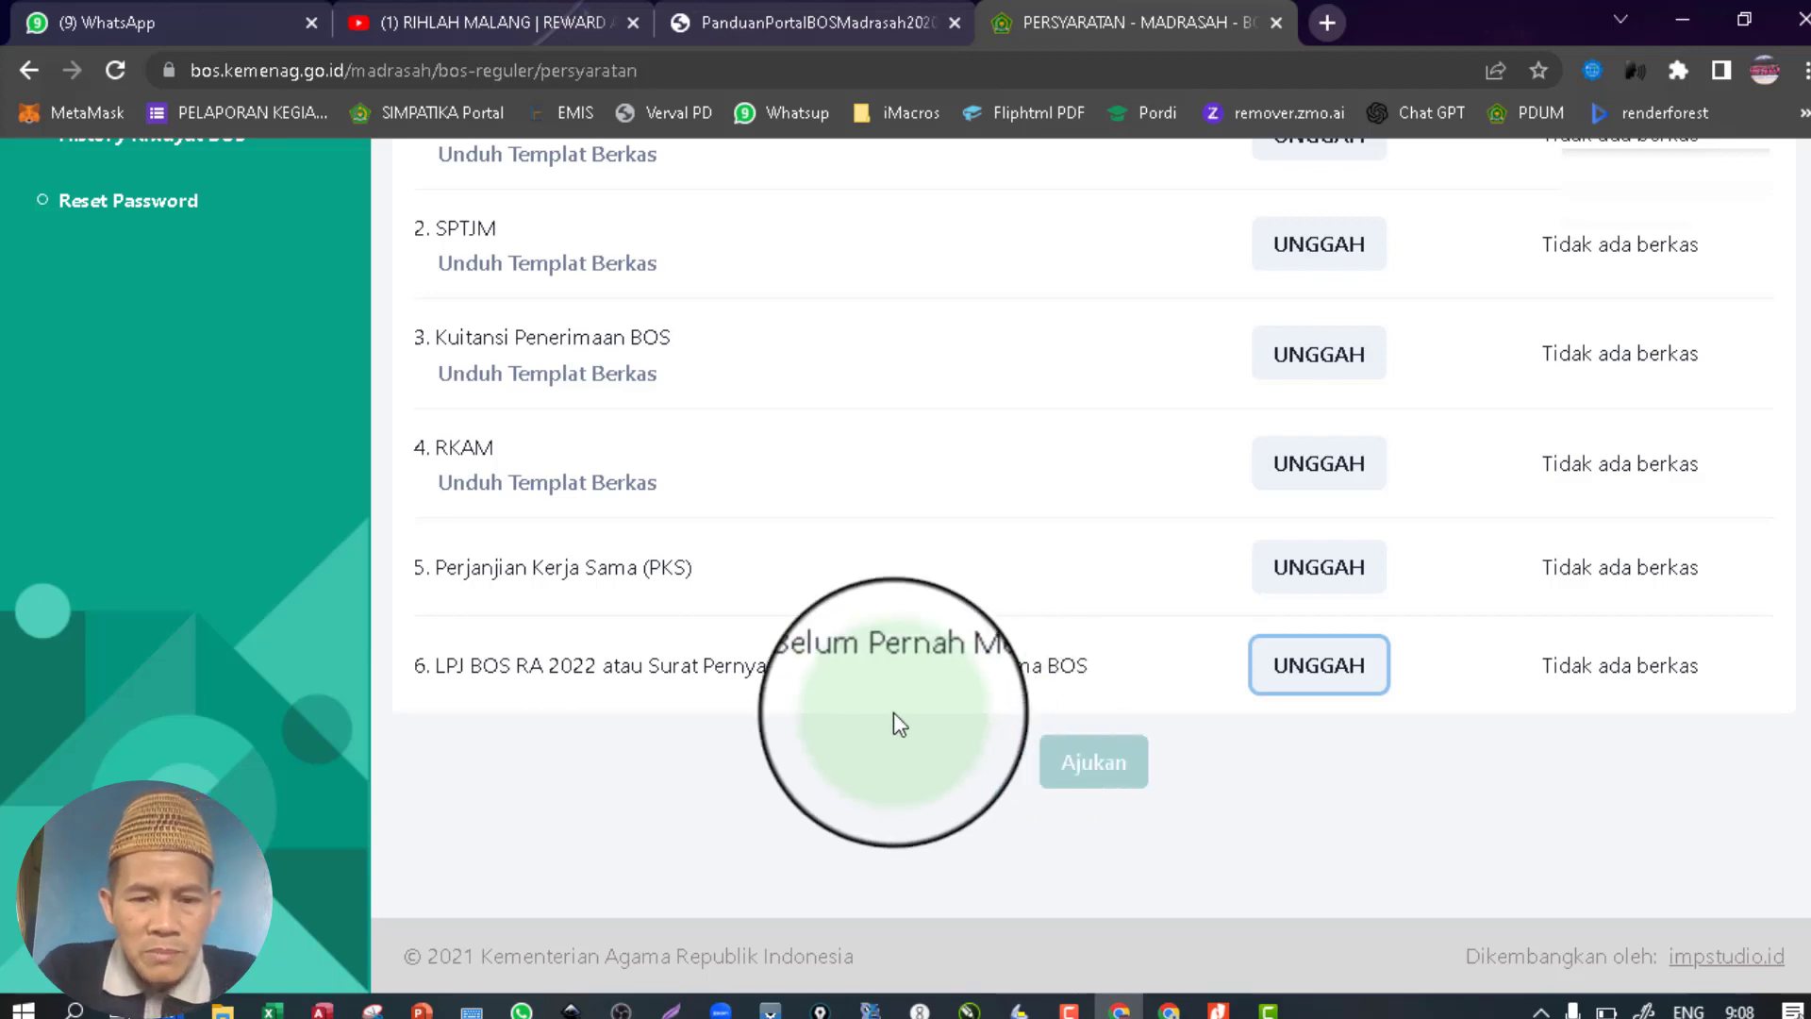
{"action": "scroll", "coordinate": [847, 705], "scroll_direction": "up", "scroll_amount": 4}
{"action": "scroll", "coordinate": [852, 707], "scroll_direction": "down", "scroll_amount": 1}
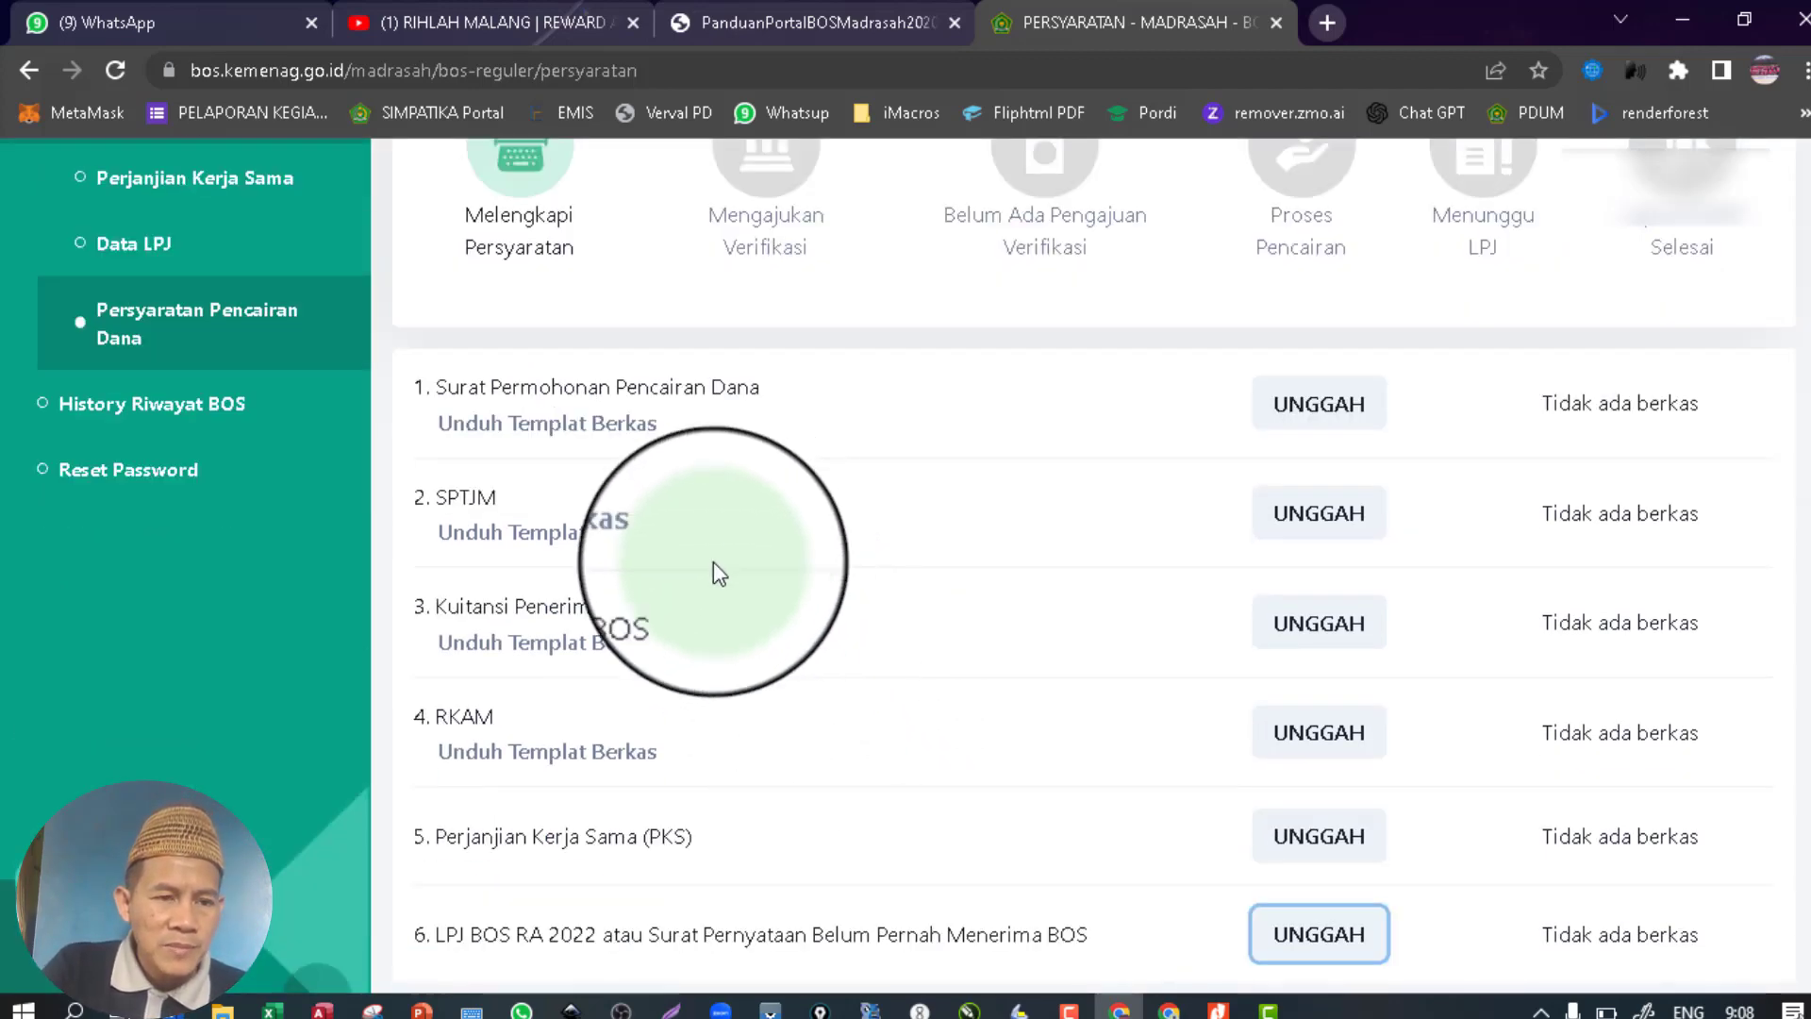
{"action": "scroll", "coordinate": [855, 585], "scroll_direction": "up", "scroll_amount": 3}
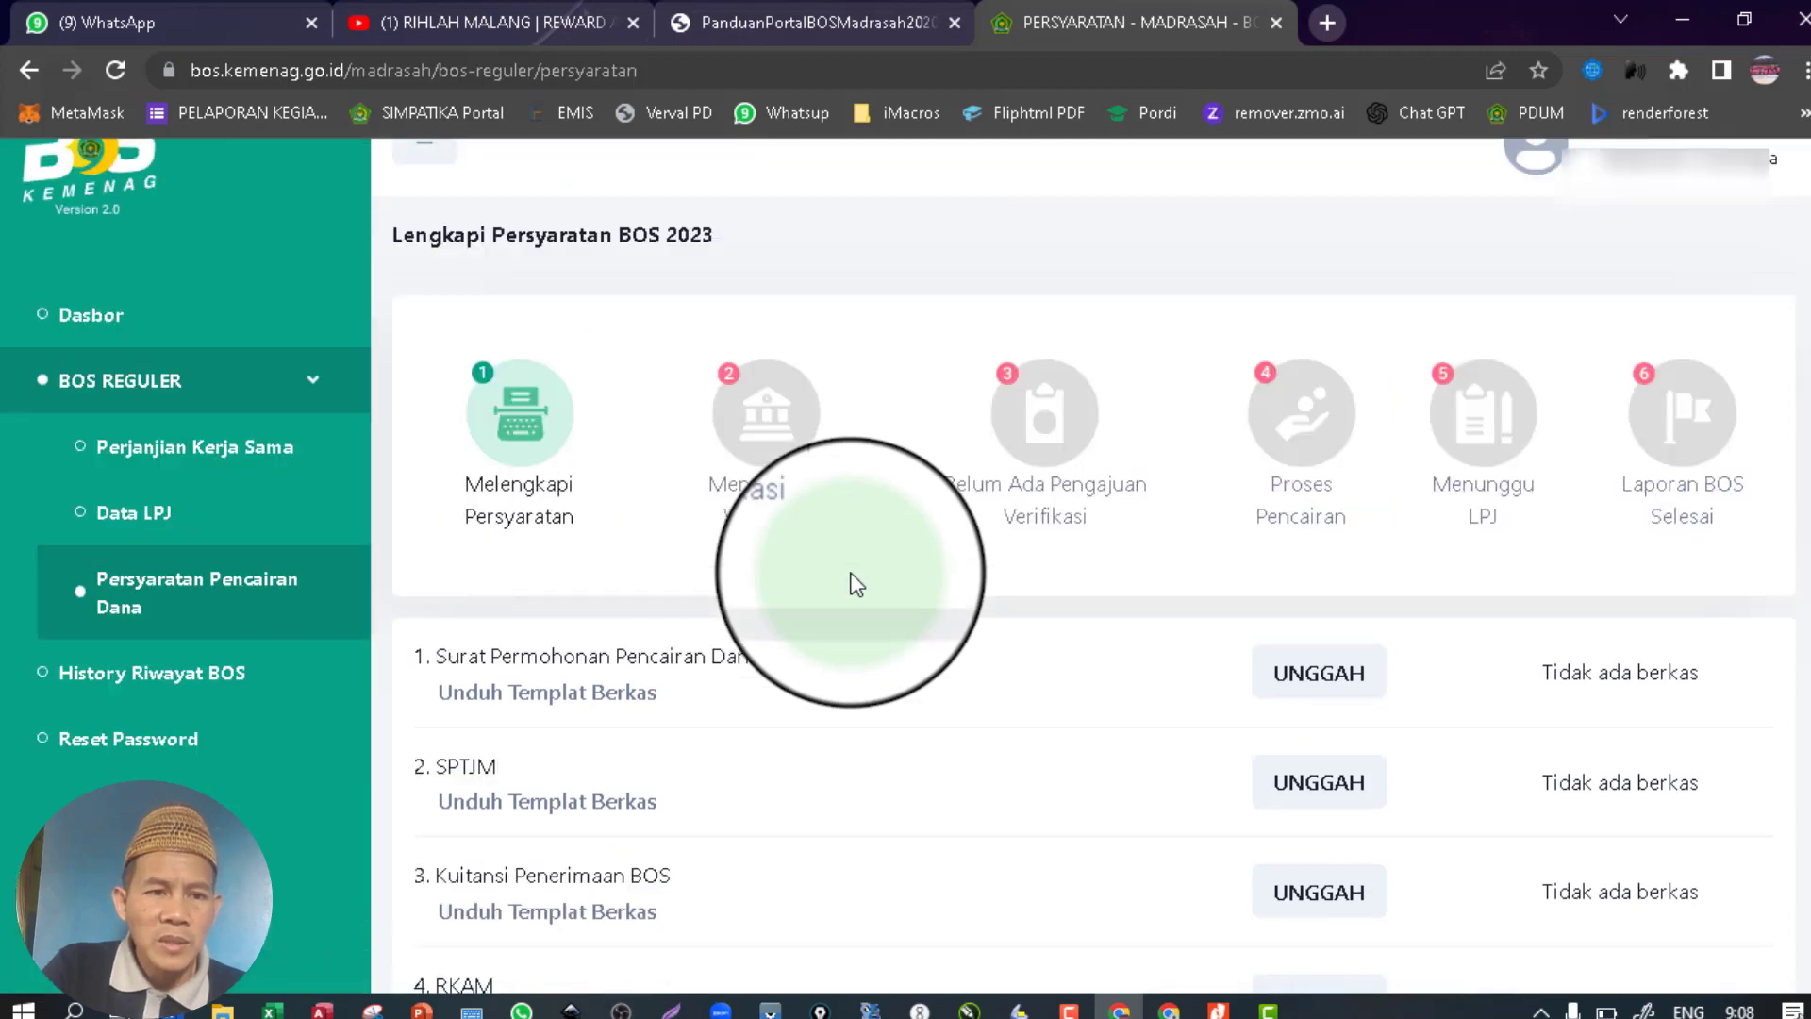
{"action": "scroll", "coordinate": [856, 585], "scroll_direction": "up", "scroll_amount": 1}
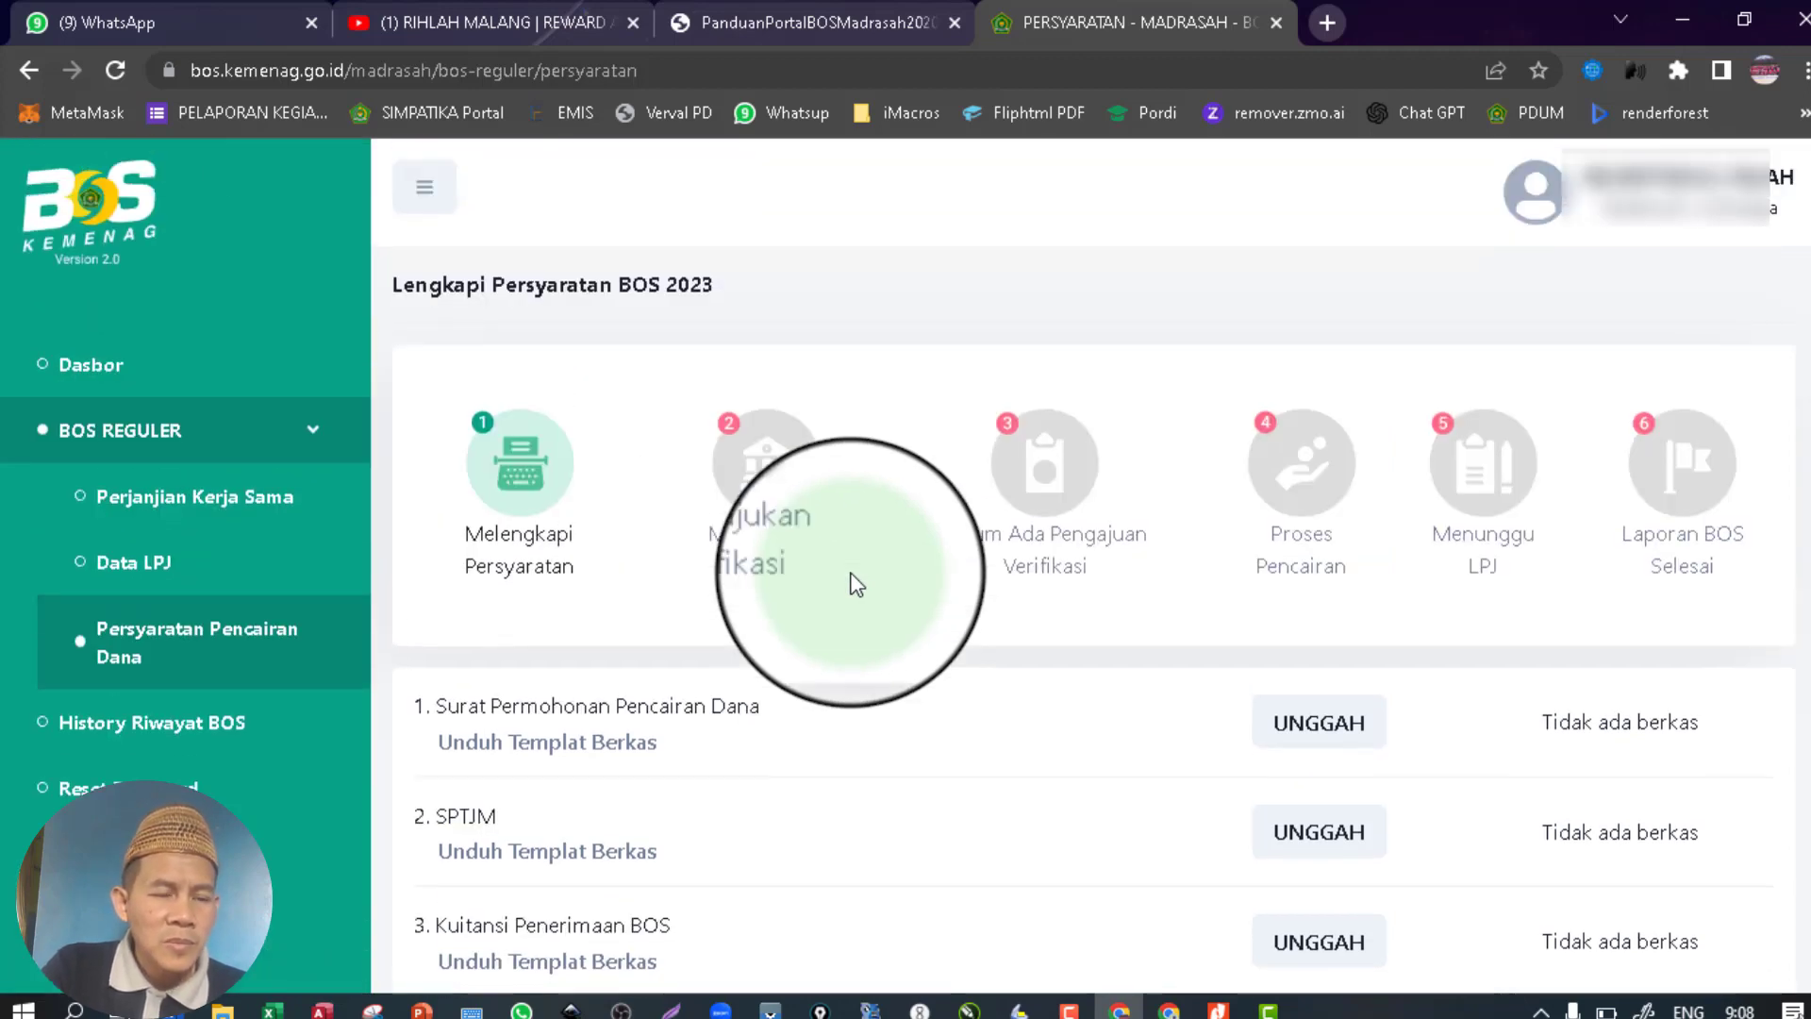
{"action": "scroll", "coordinate": [797, 618], "scroll_direction": "down", "scroll_amount": 3}
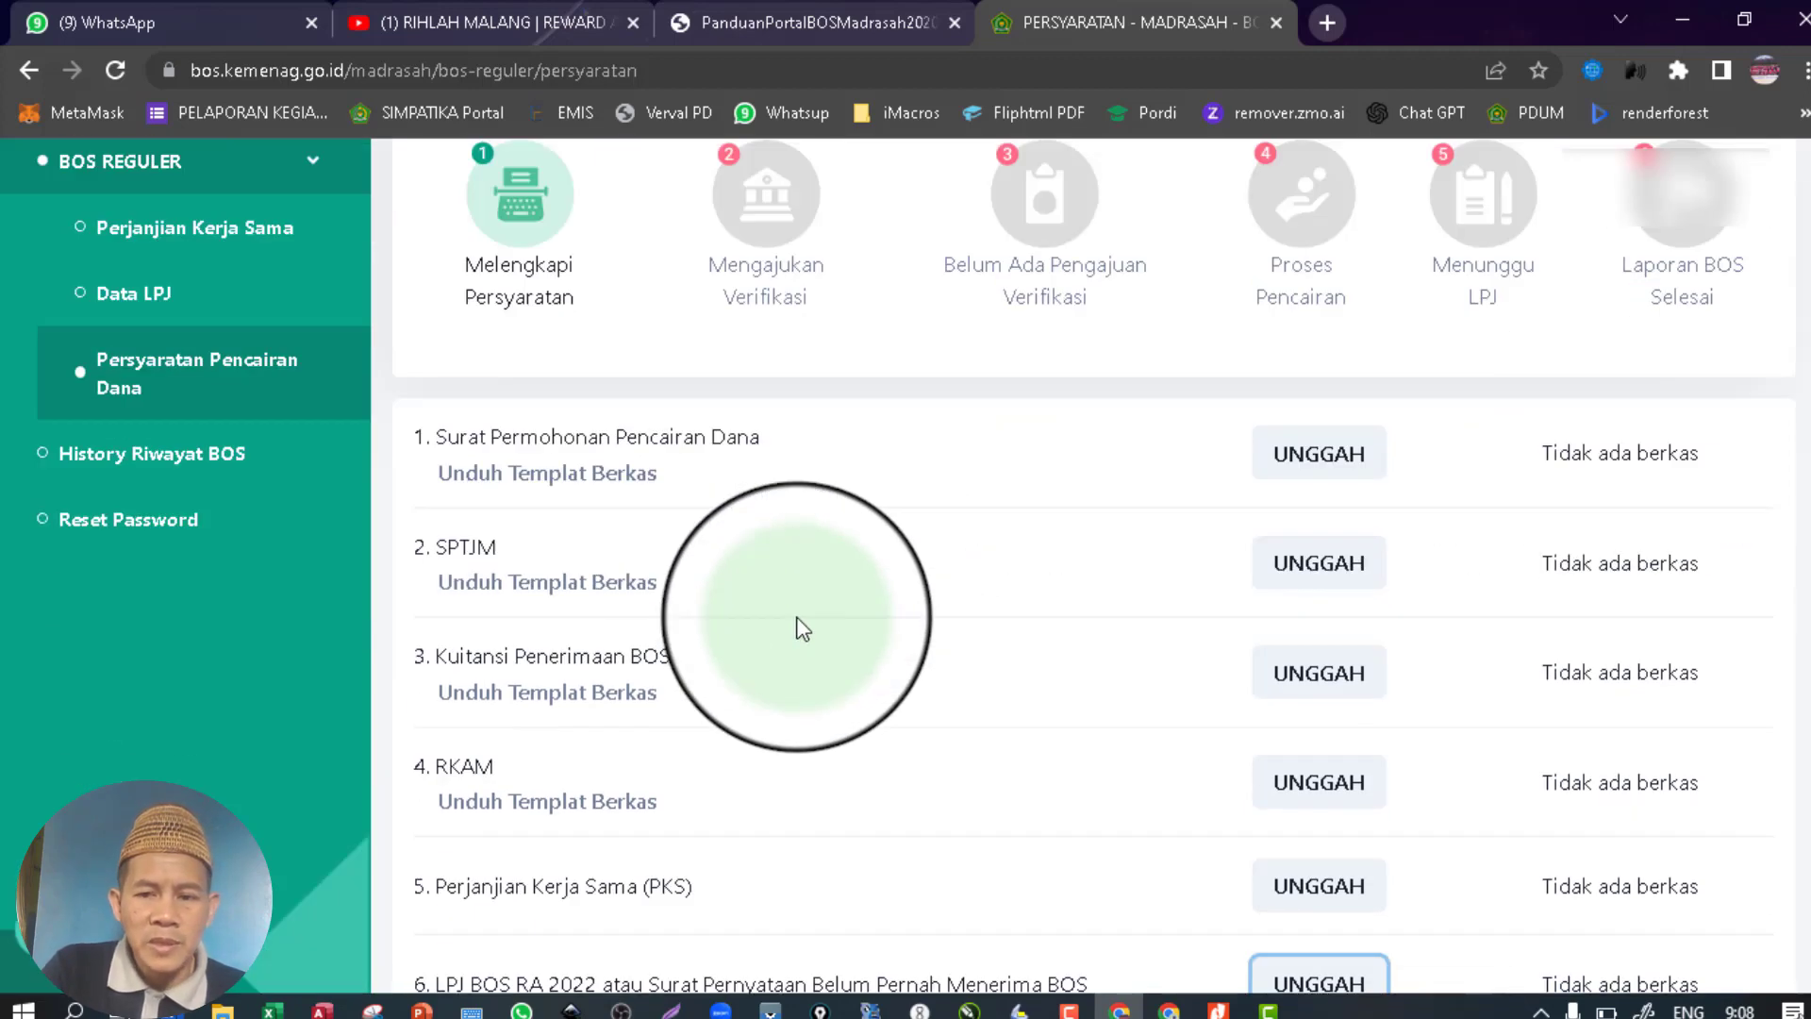
{"action": "left_click", "coordinate": [178, 460]}
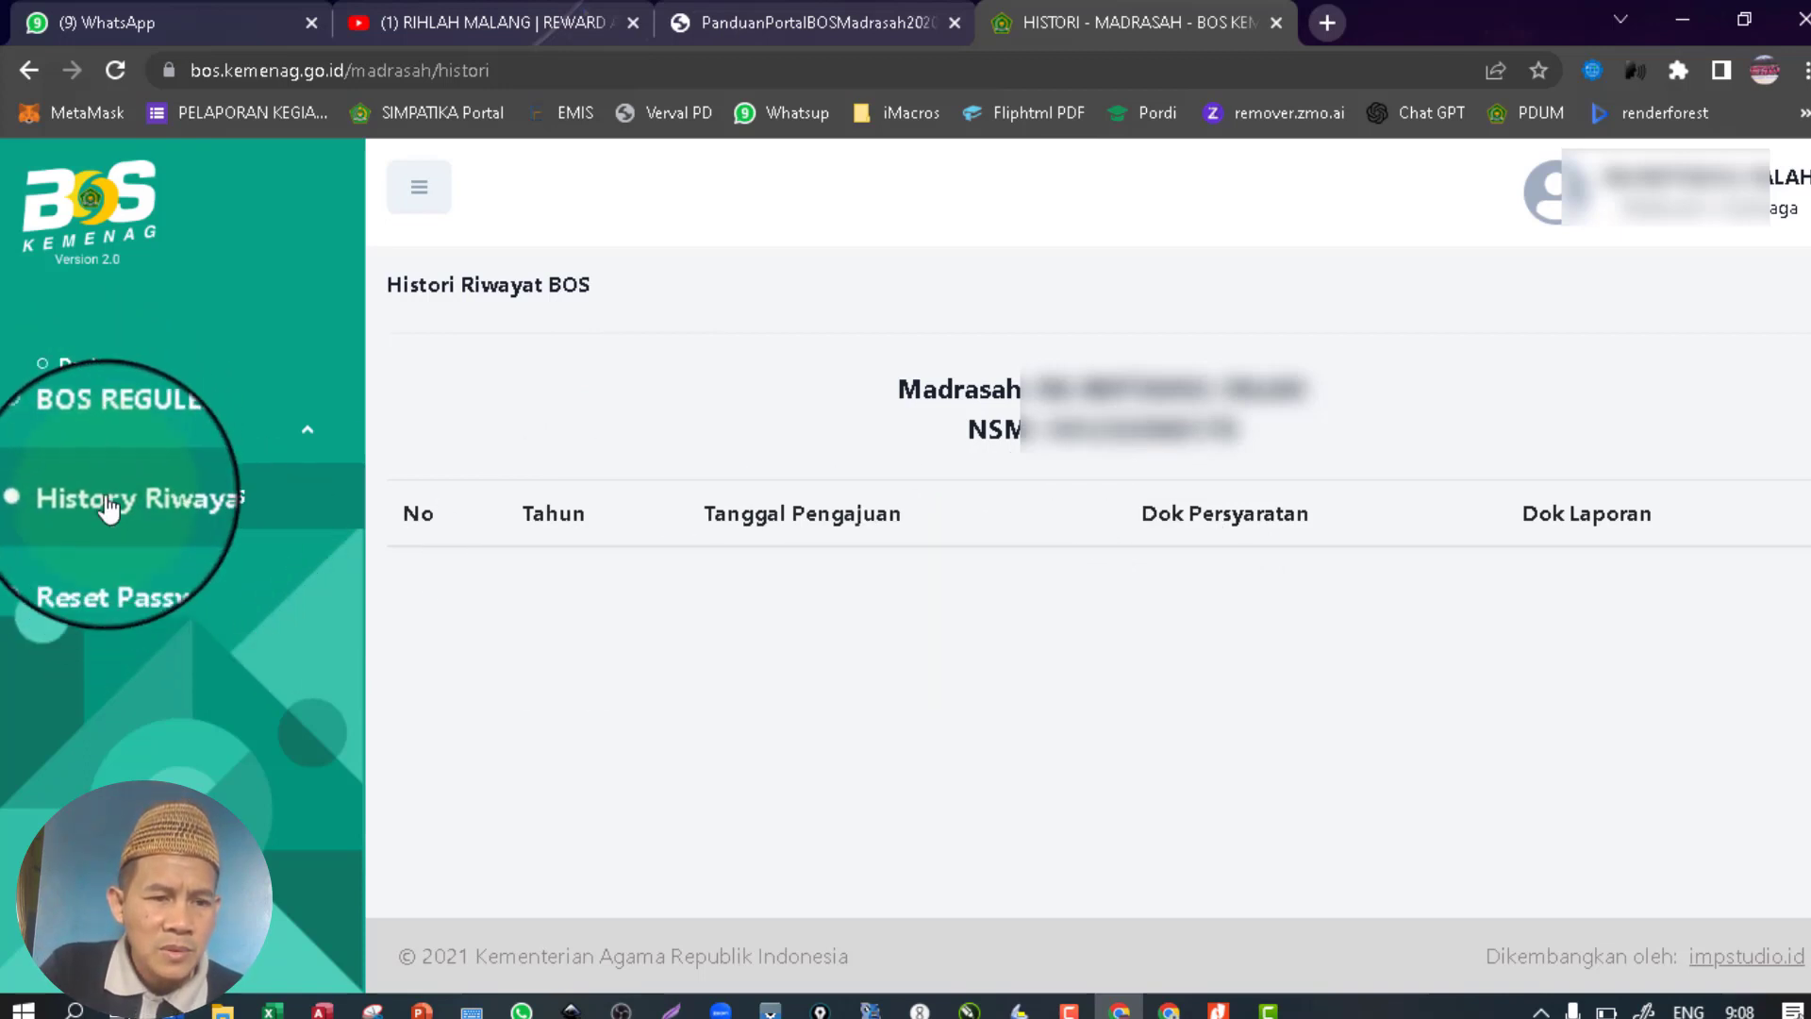
{"action": "left_click", "coordinate": [98, 430]}
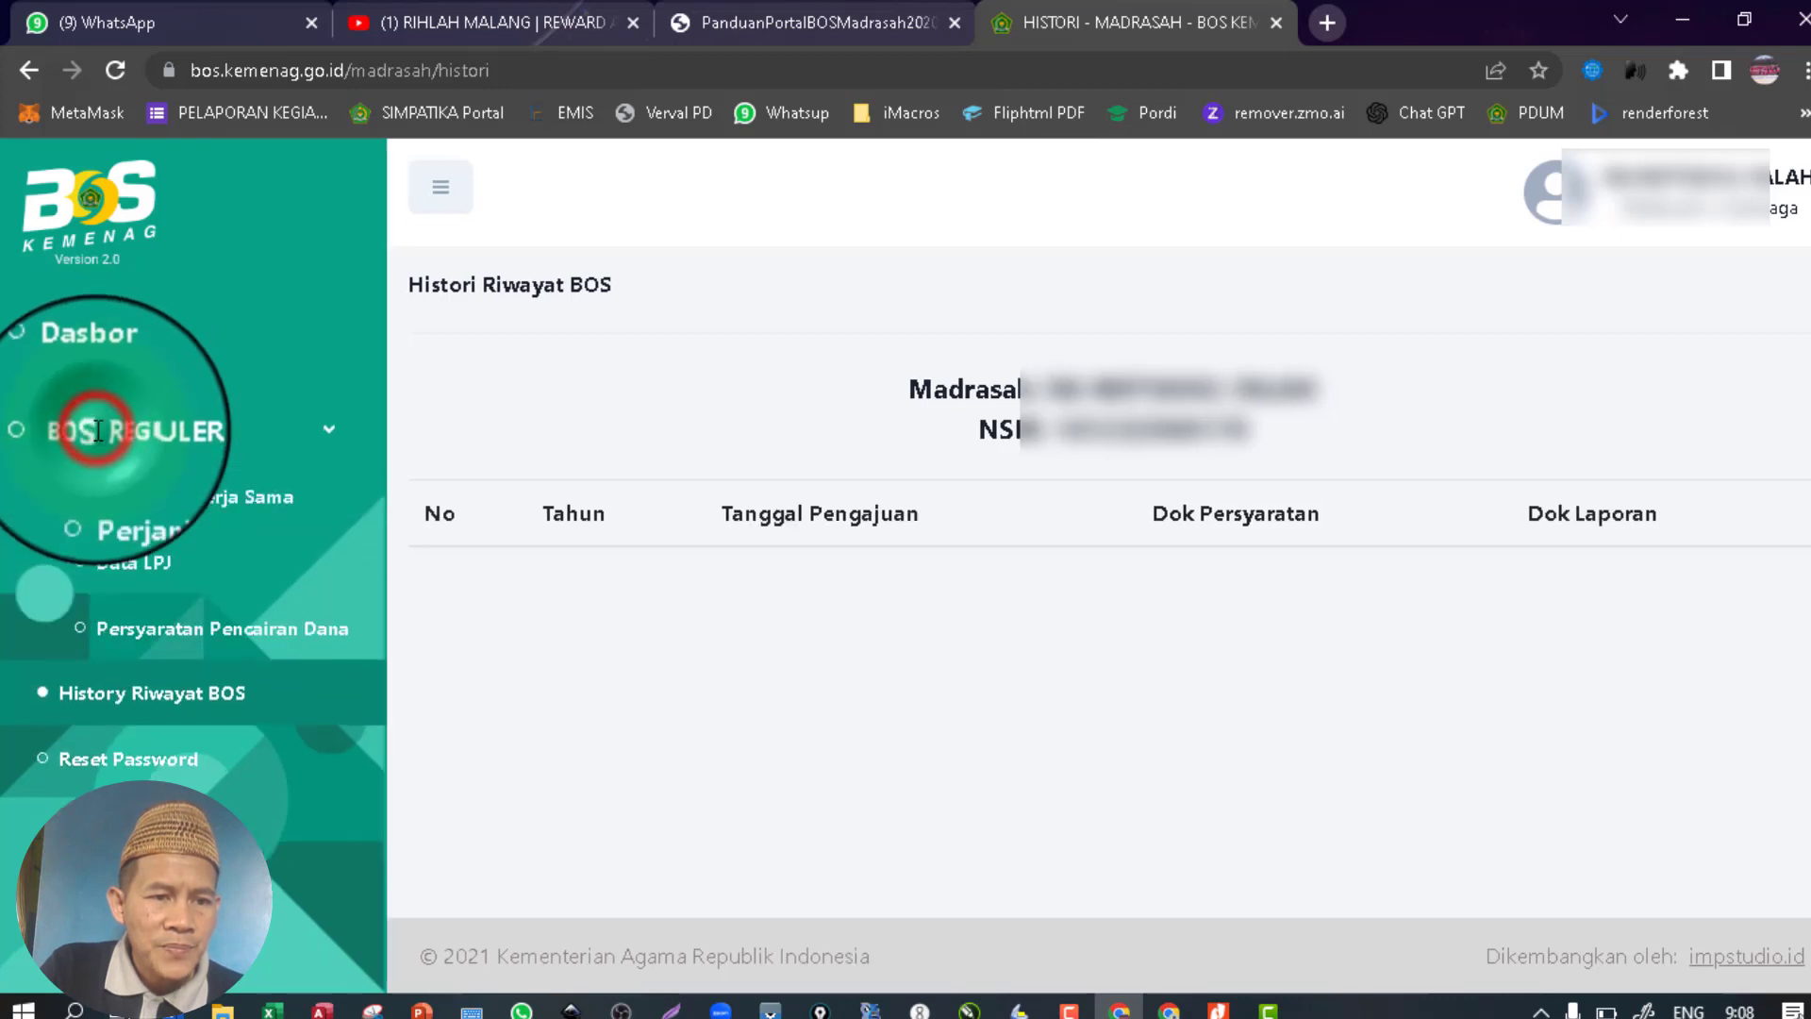
{"action": "left_click", "coordinate": [142, 634]}
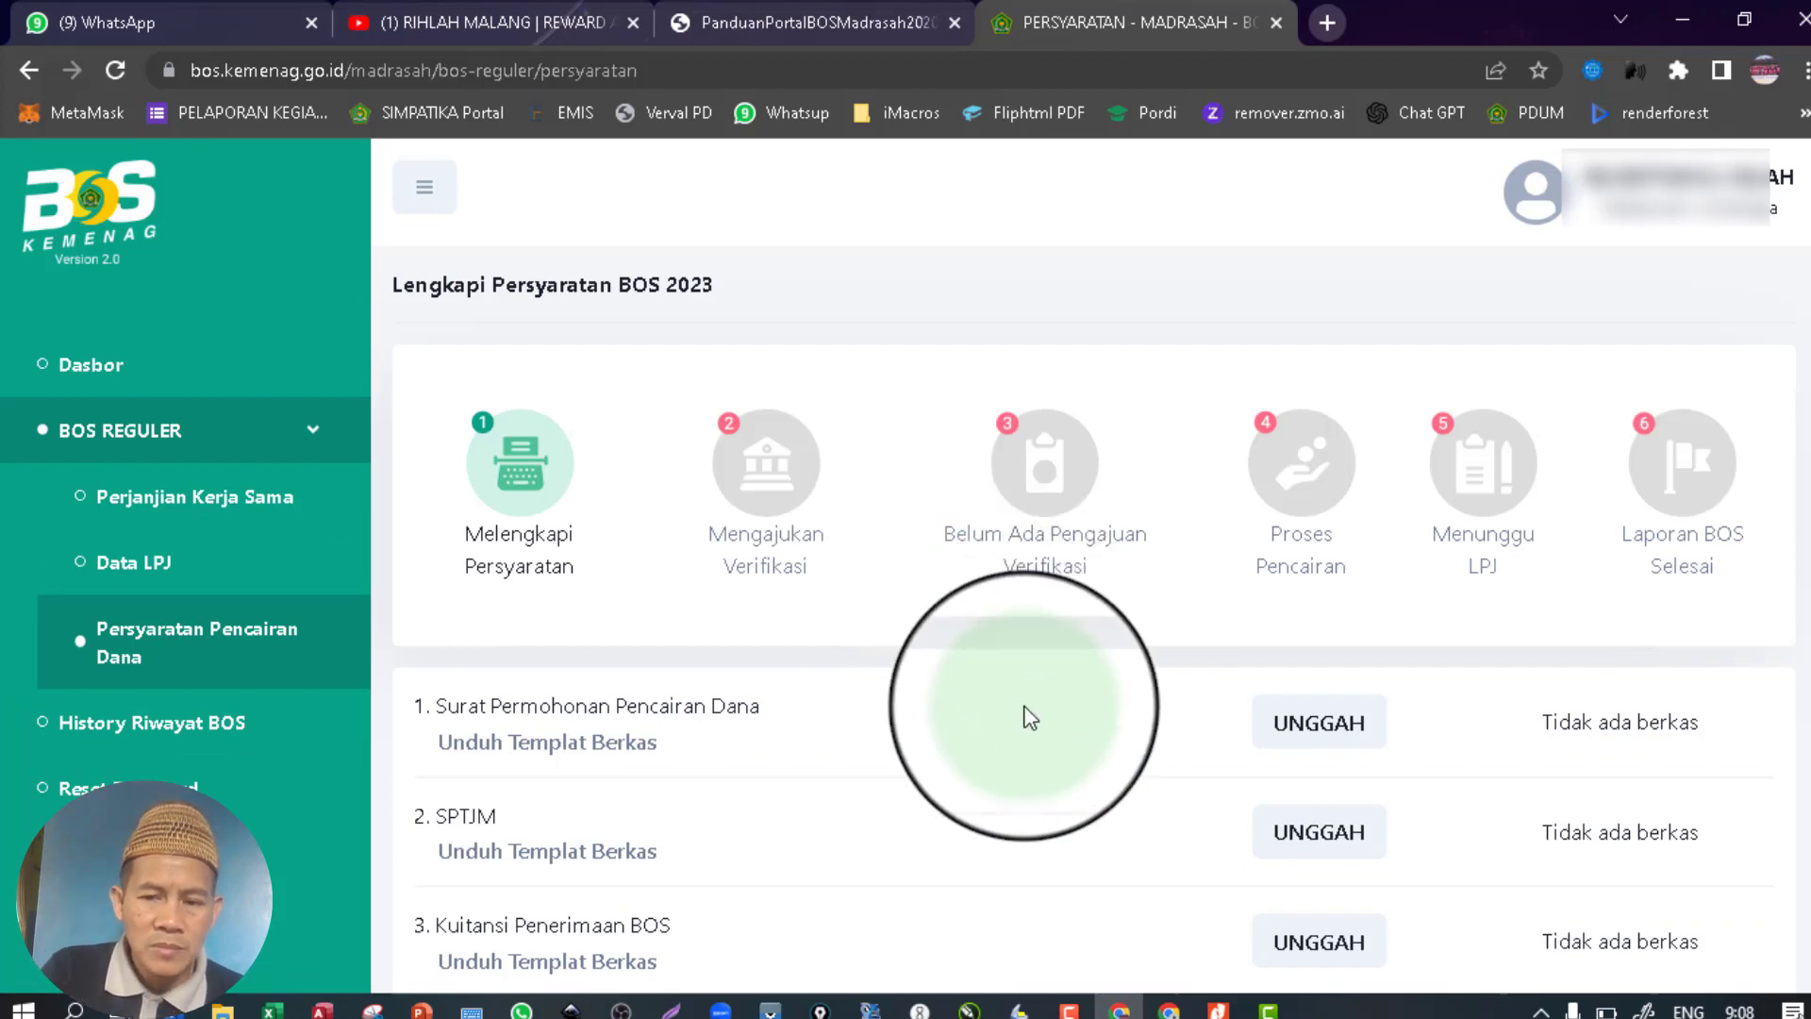
{"action": "scroll", "coordinate": [873, 772], "scroll_direction": "down", "scroll_amount": 1}
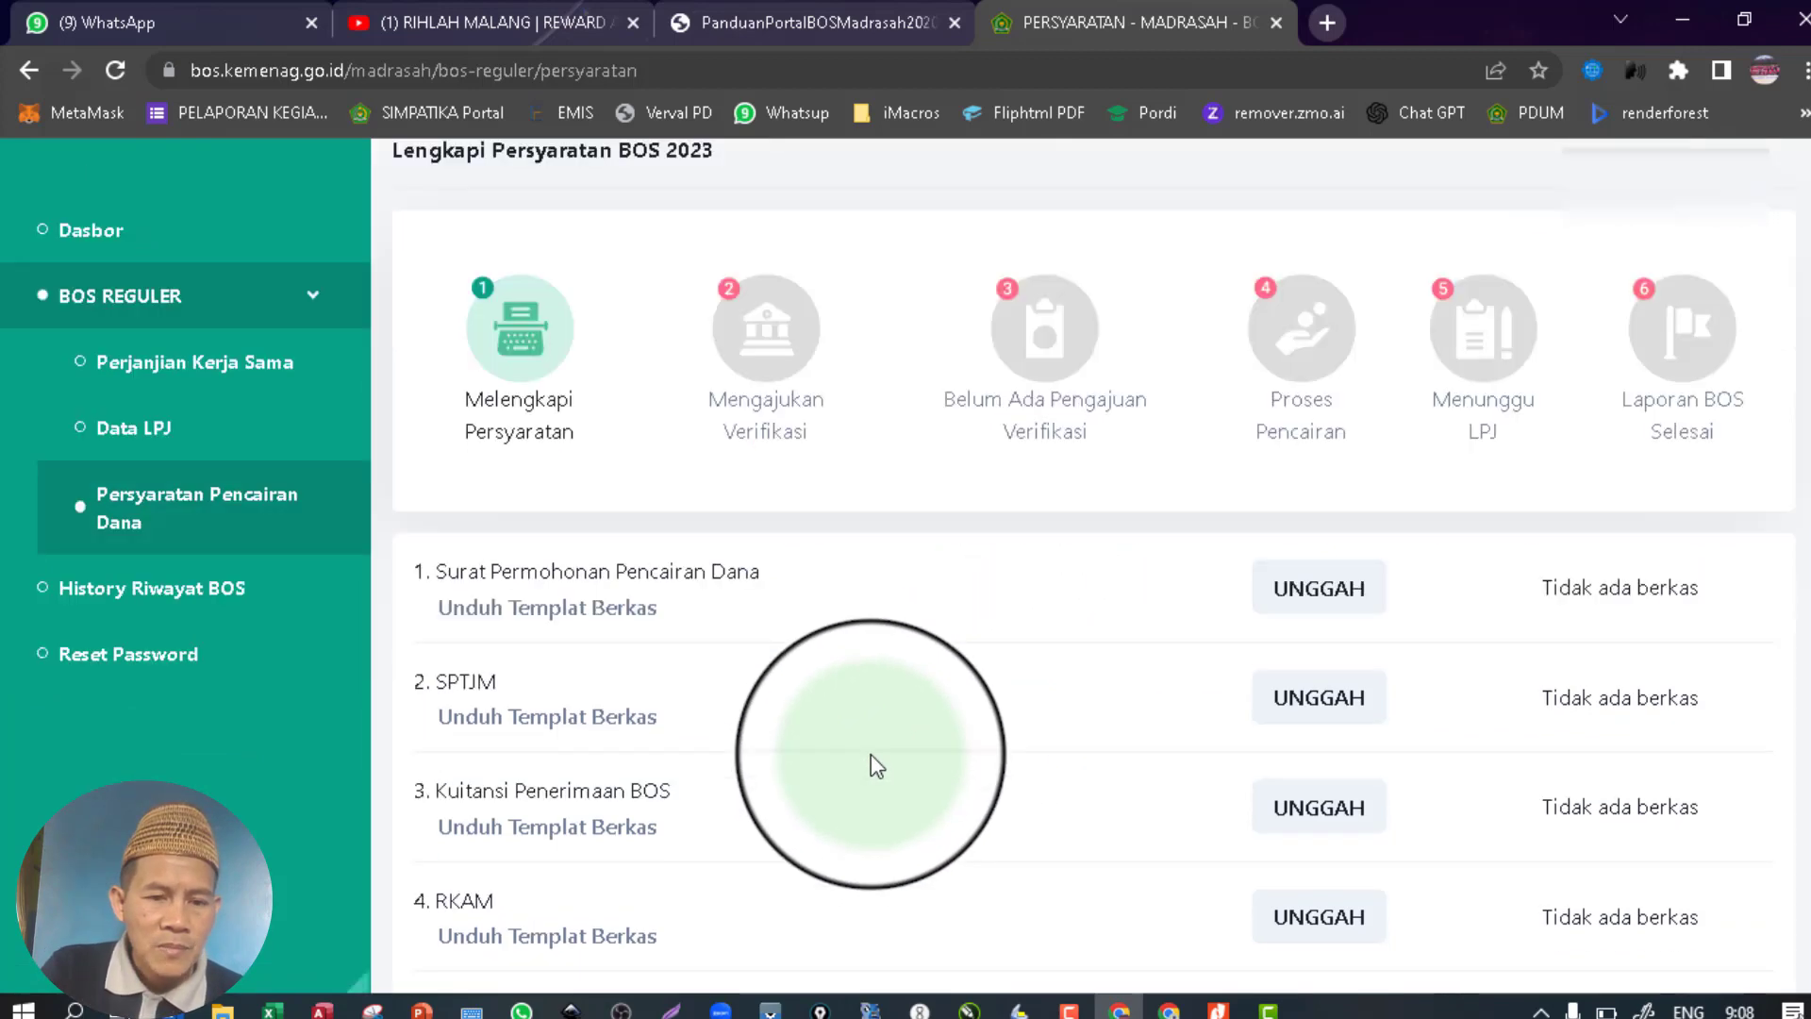
Download the .docx templates for the request letter, SPTJM, Kuitansi Penerimaan BOS and RKAM.
{"action": "left_click", "coordinate": [577, 620]}
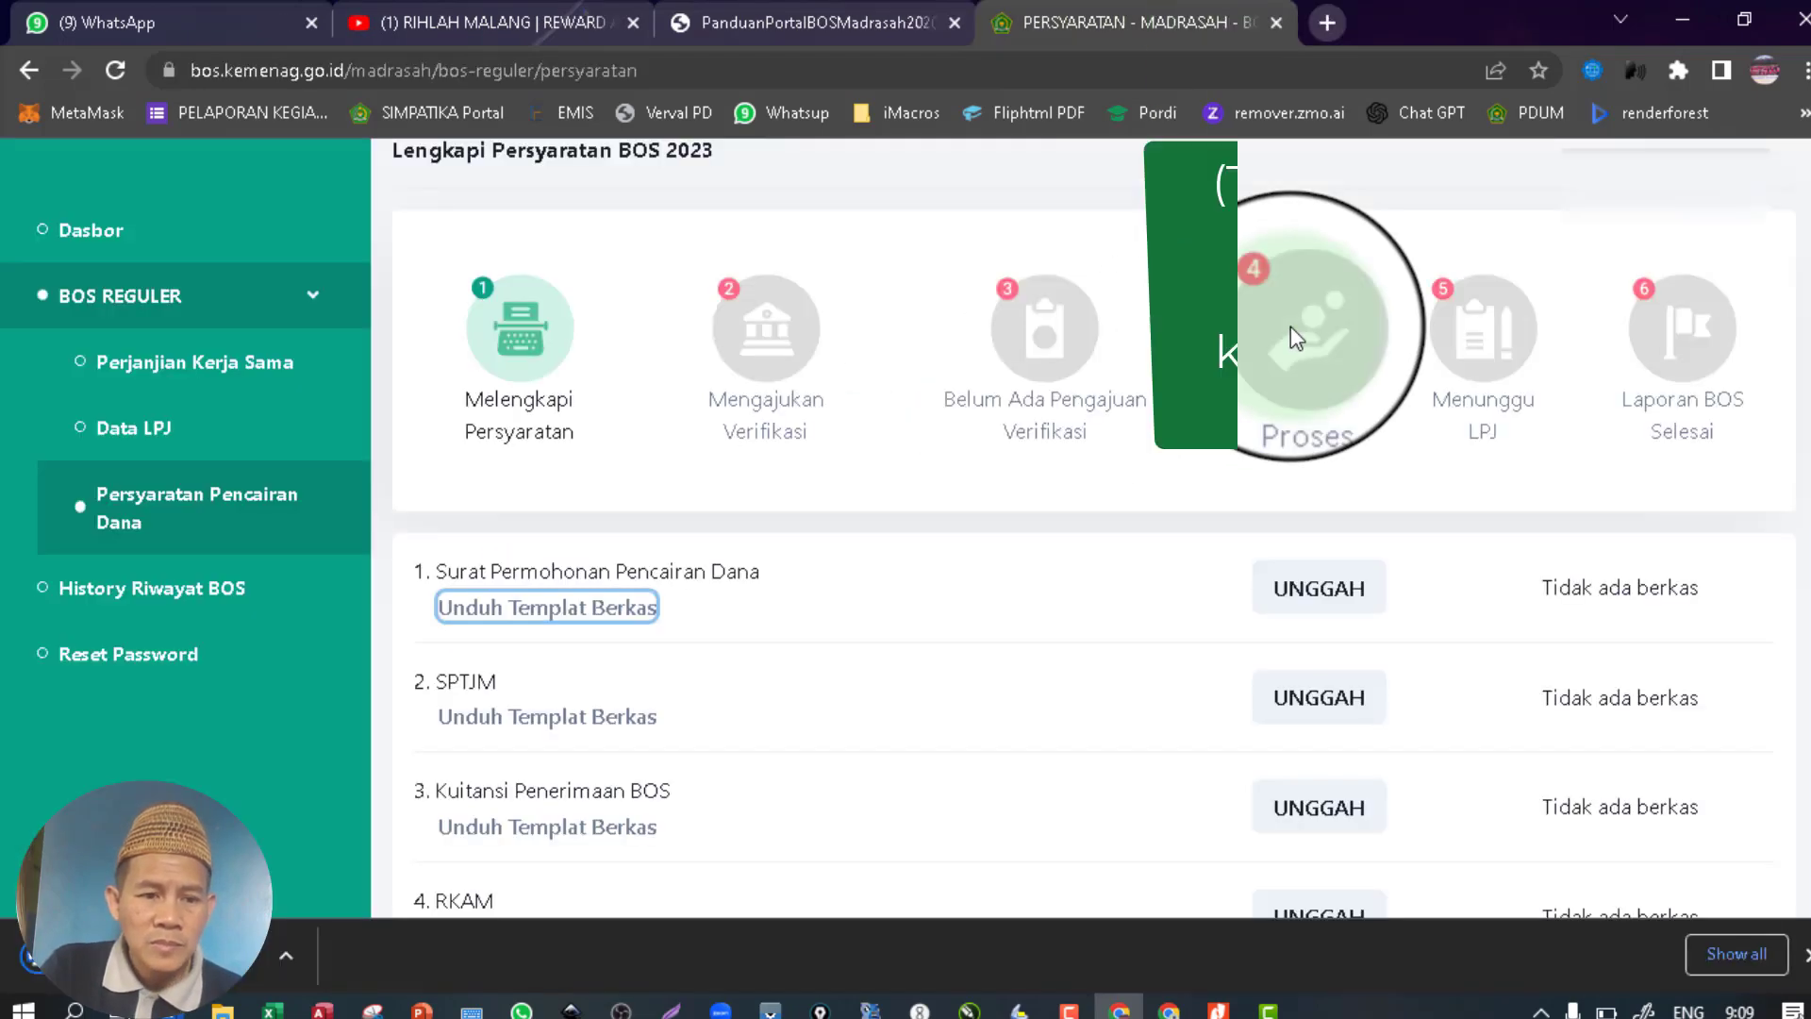
{"action": "left_click", "coordinate": [562, 722]}
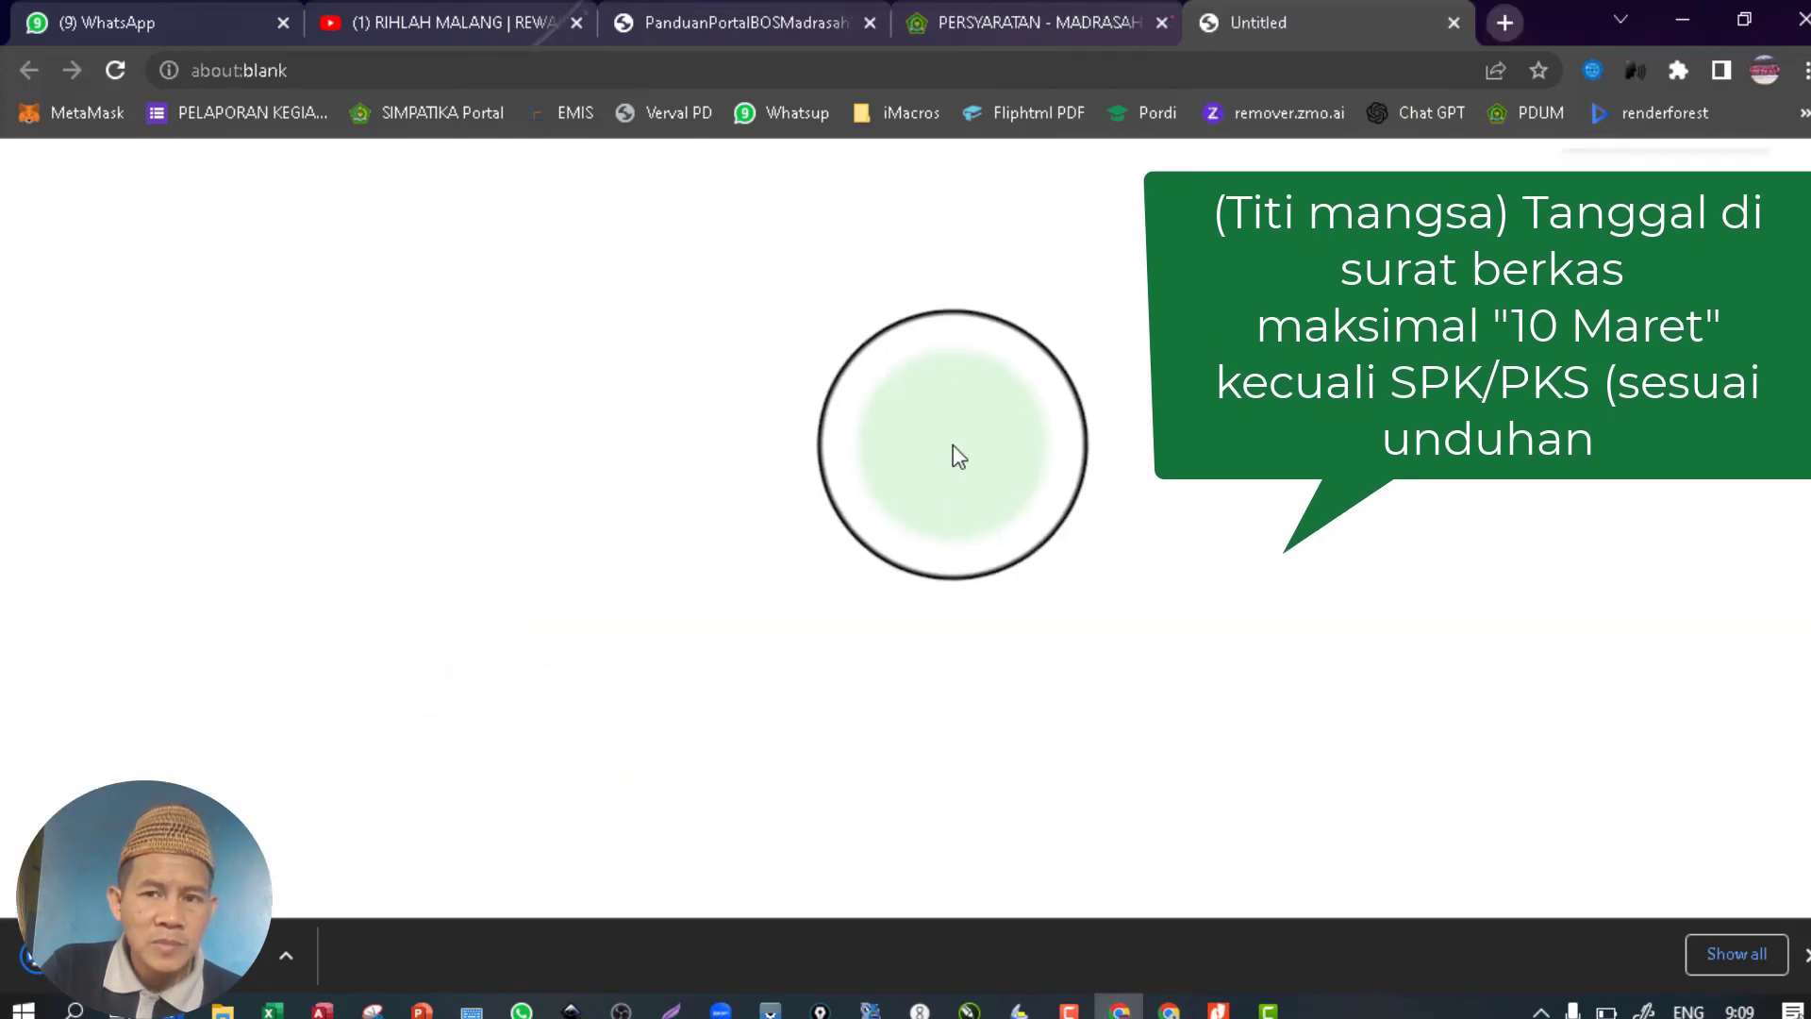
{"action": "scroll", "coordinate": [623, 649], "scroll_direction": "down", "scroll_amount": 1}
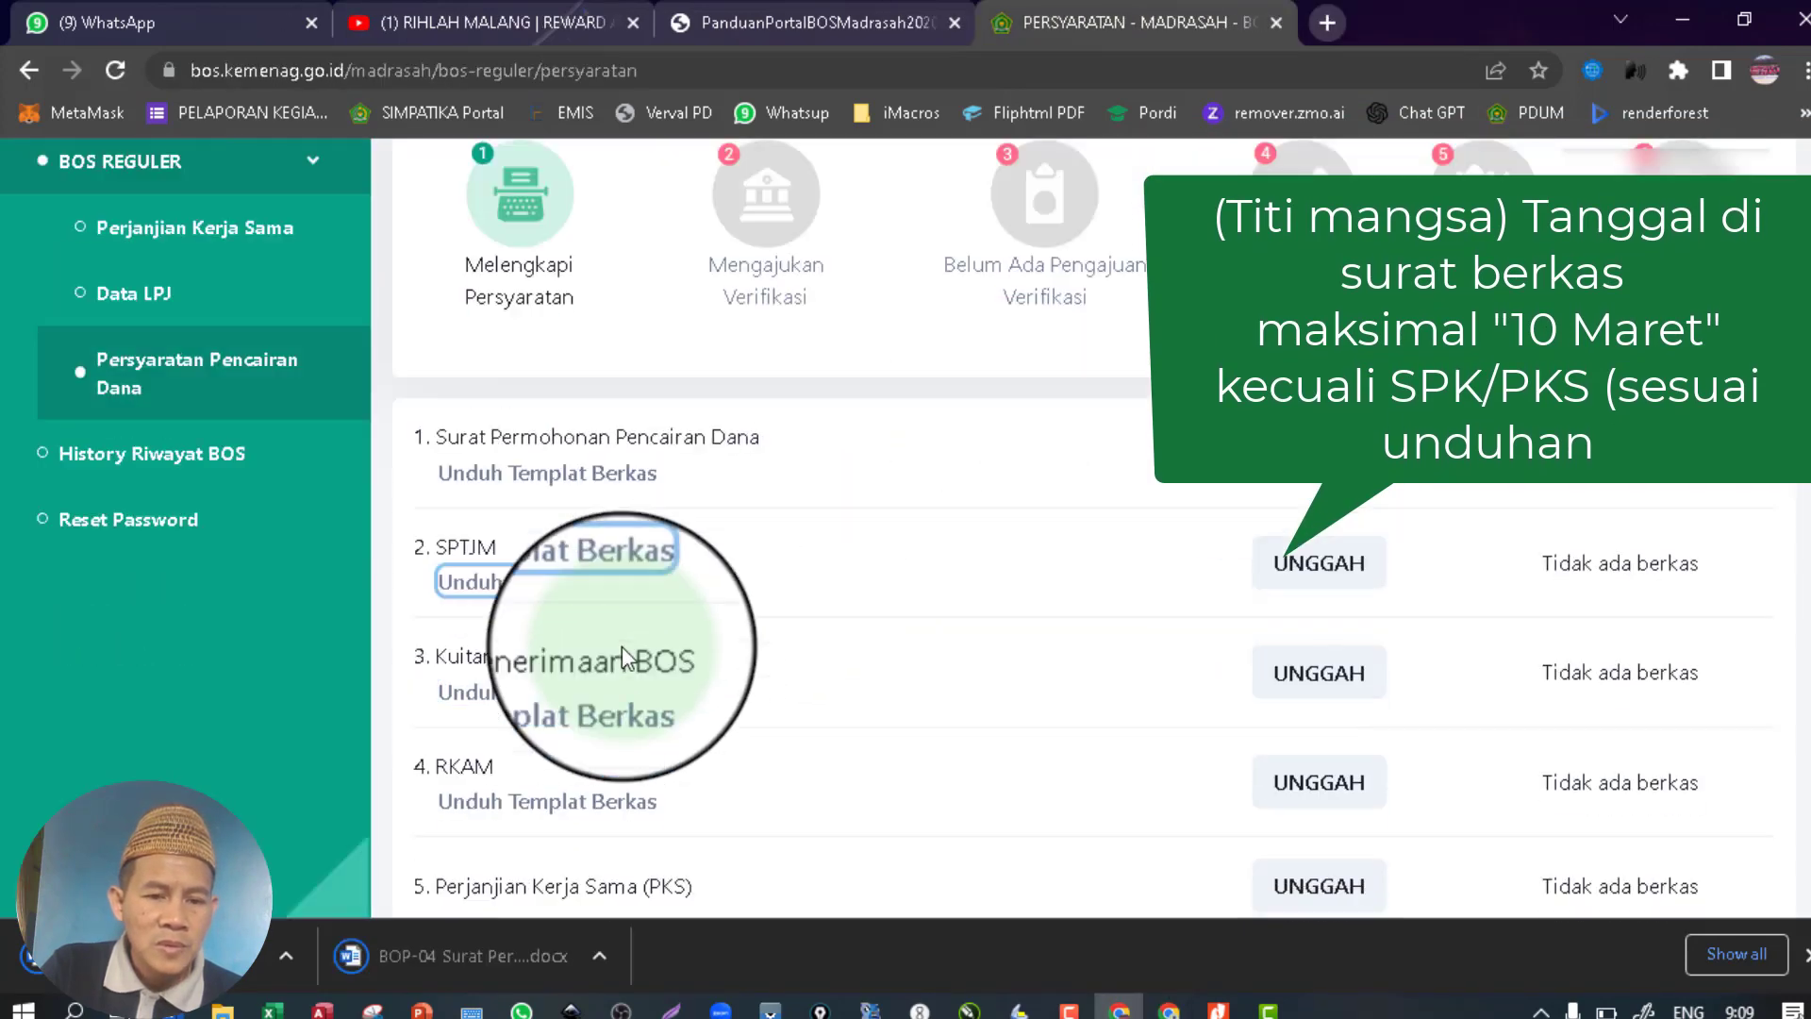
{"action": "left_click", "coordinate": [579, 703]}
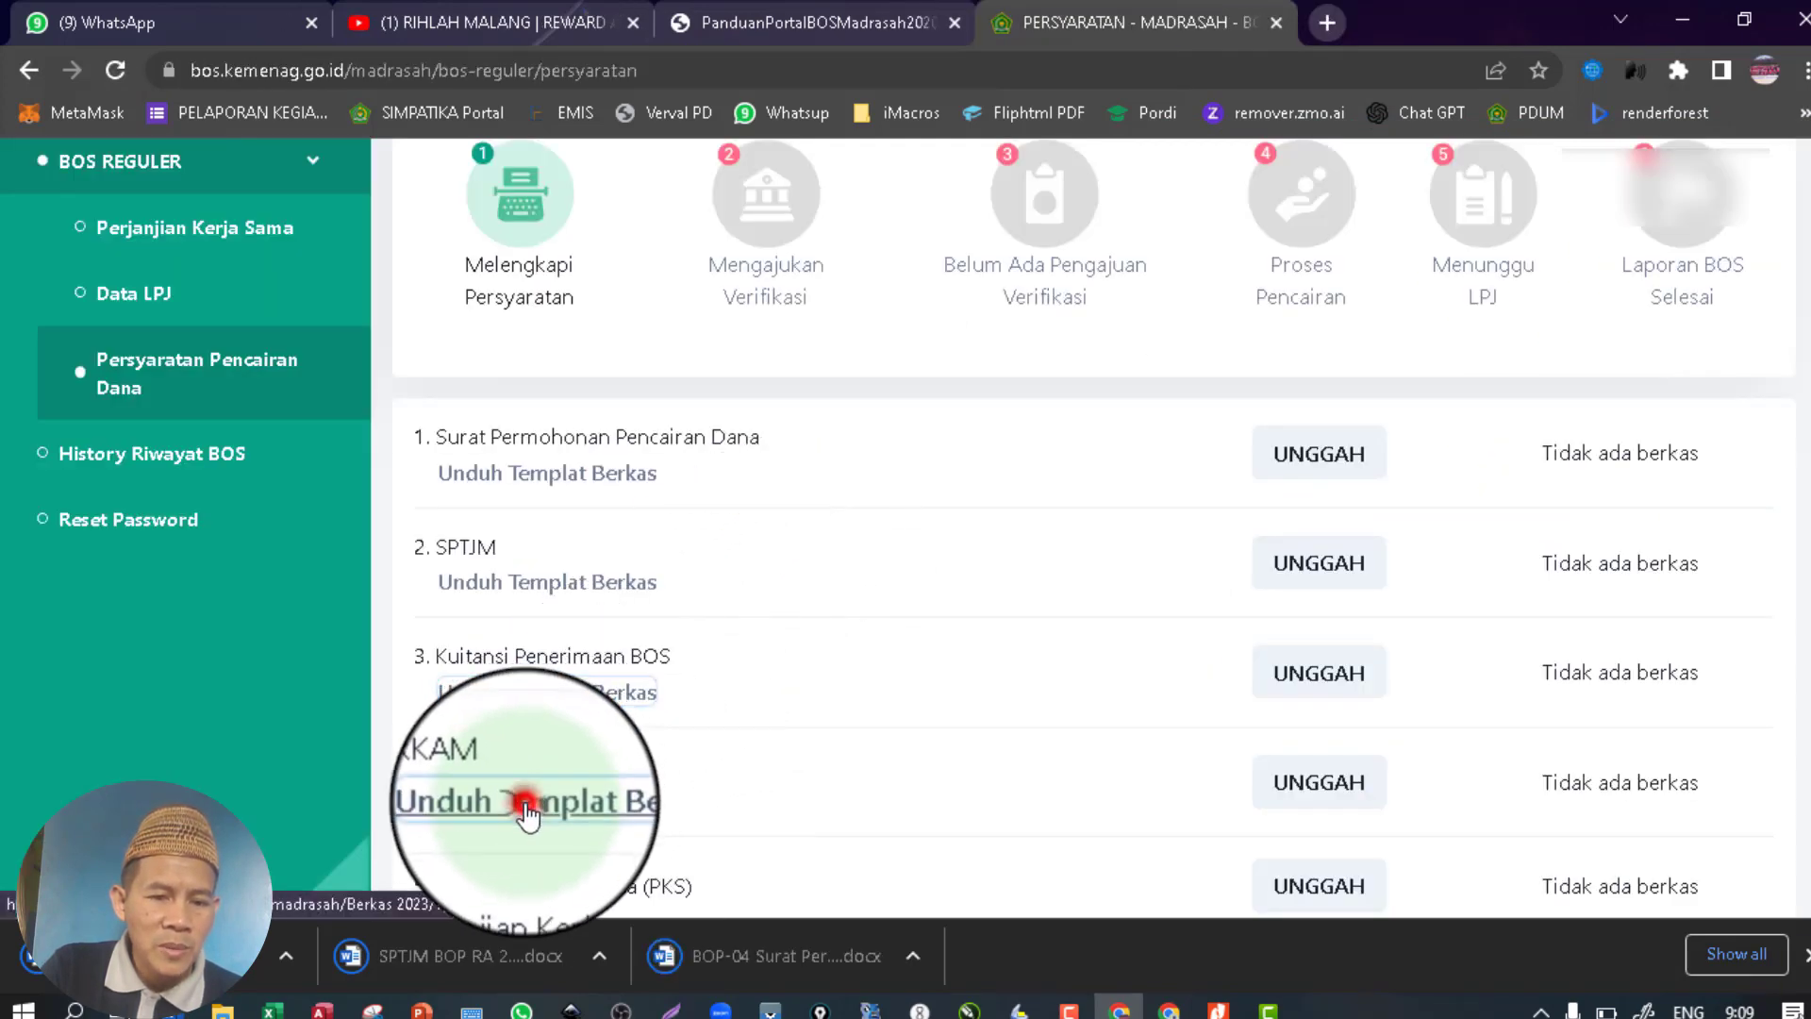
{"action": "left_click", "coordinate": [524, 803]}
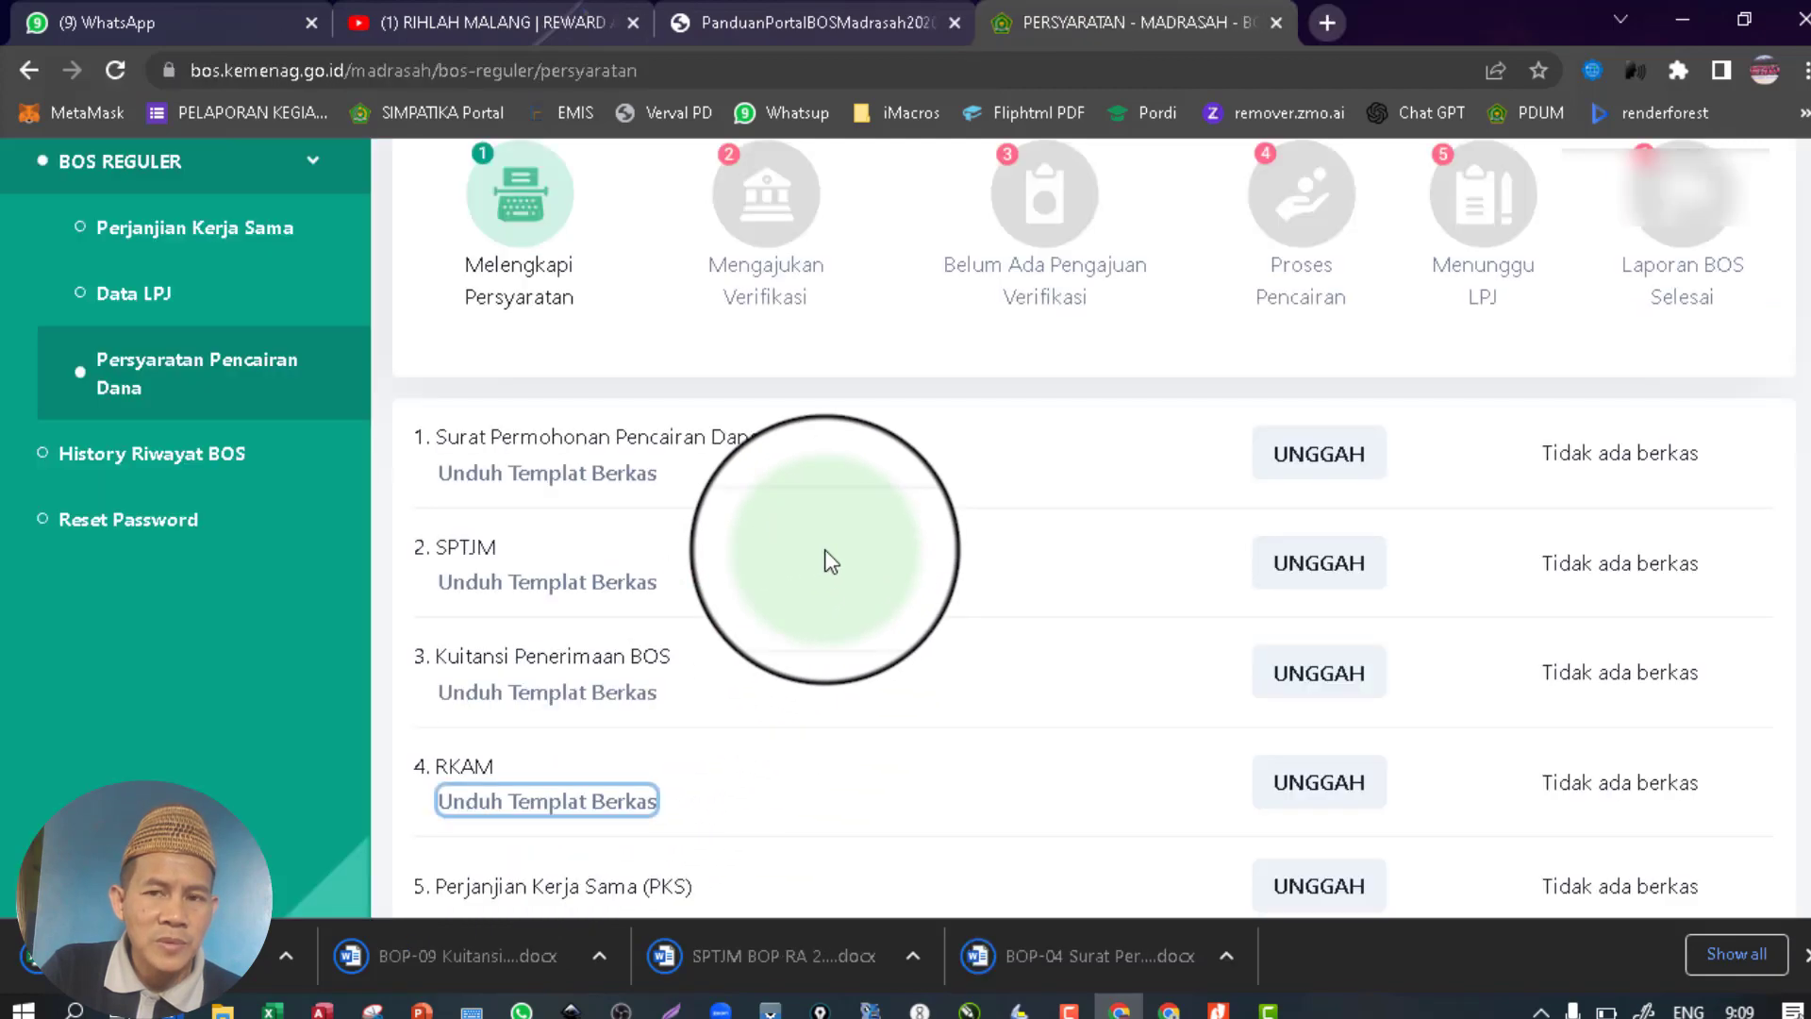
{"action": "scroll", "coordinate": [821, 552], "scroll_direction": "down", "scroll_amount": 3}
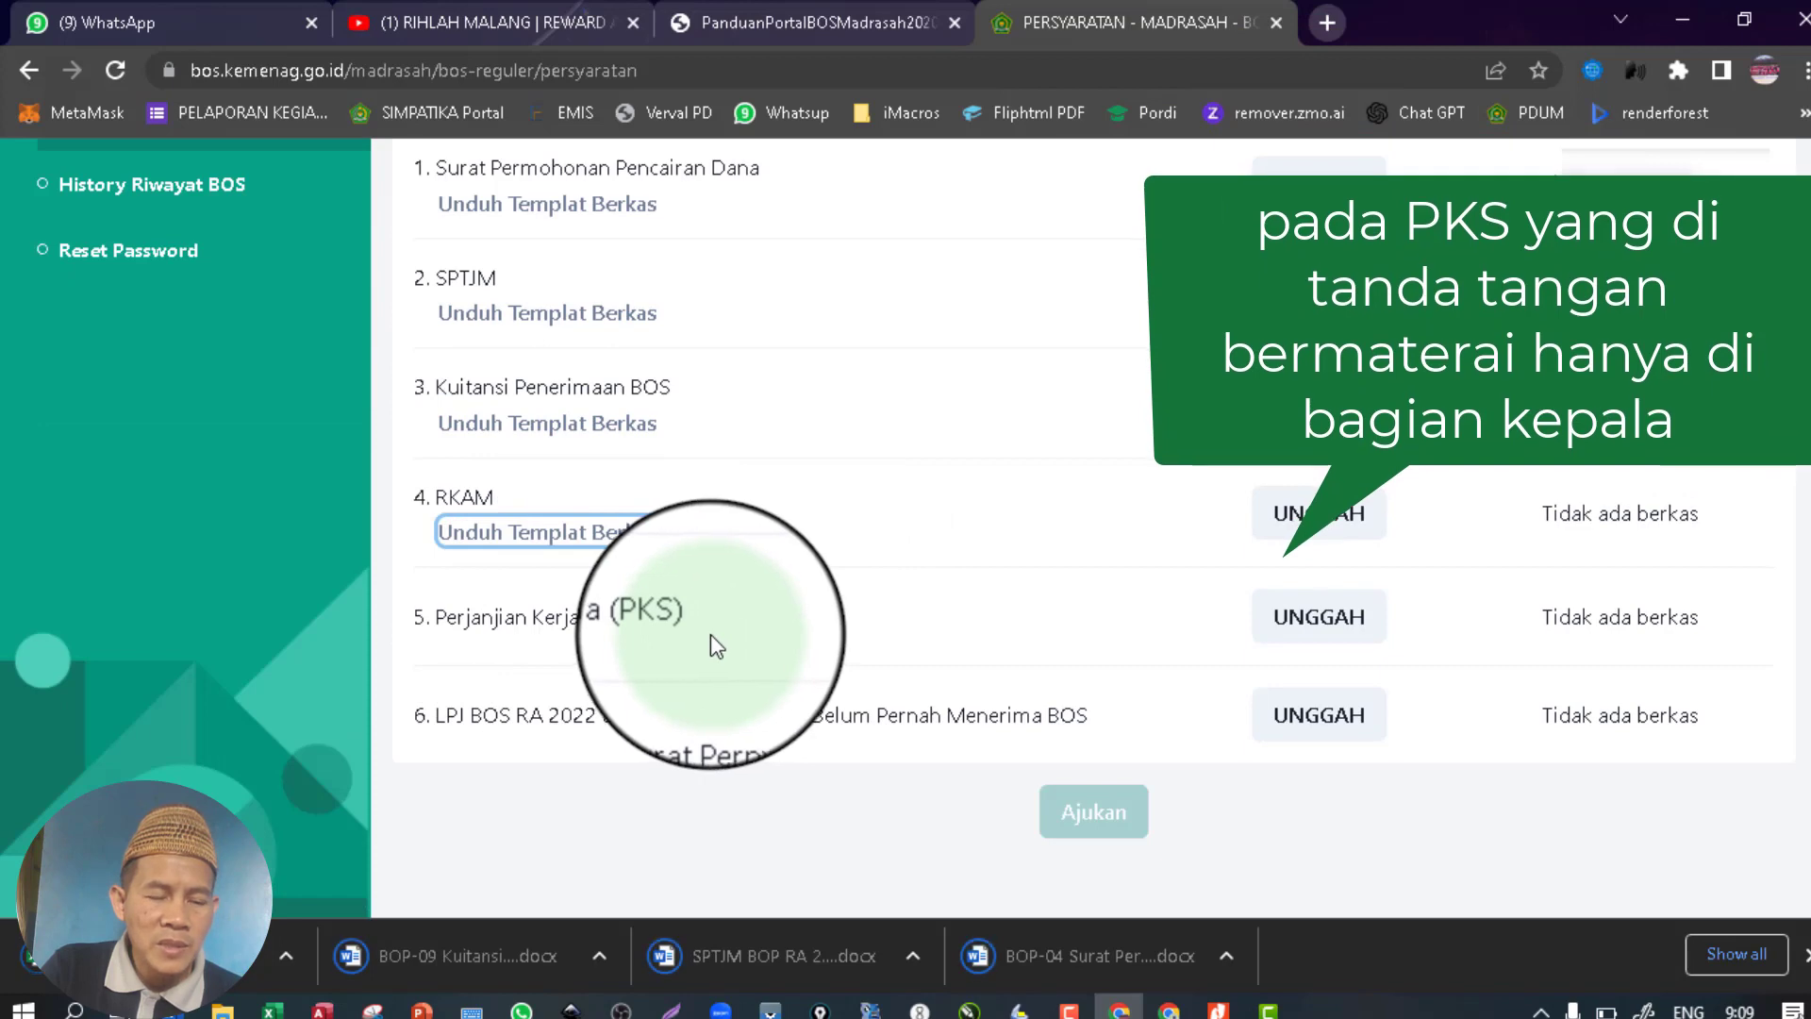
{"action": "scroll", "coordinate": [698, 627], "scroll_direction": "up", "scroll_amount": 3}
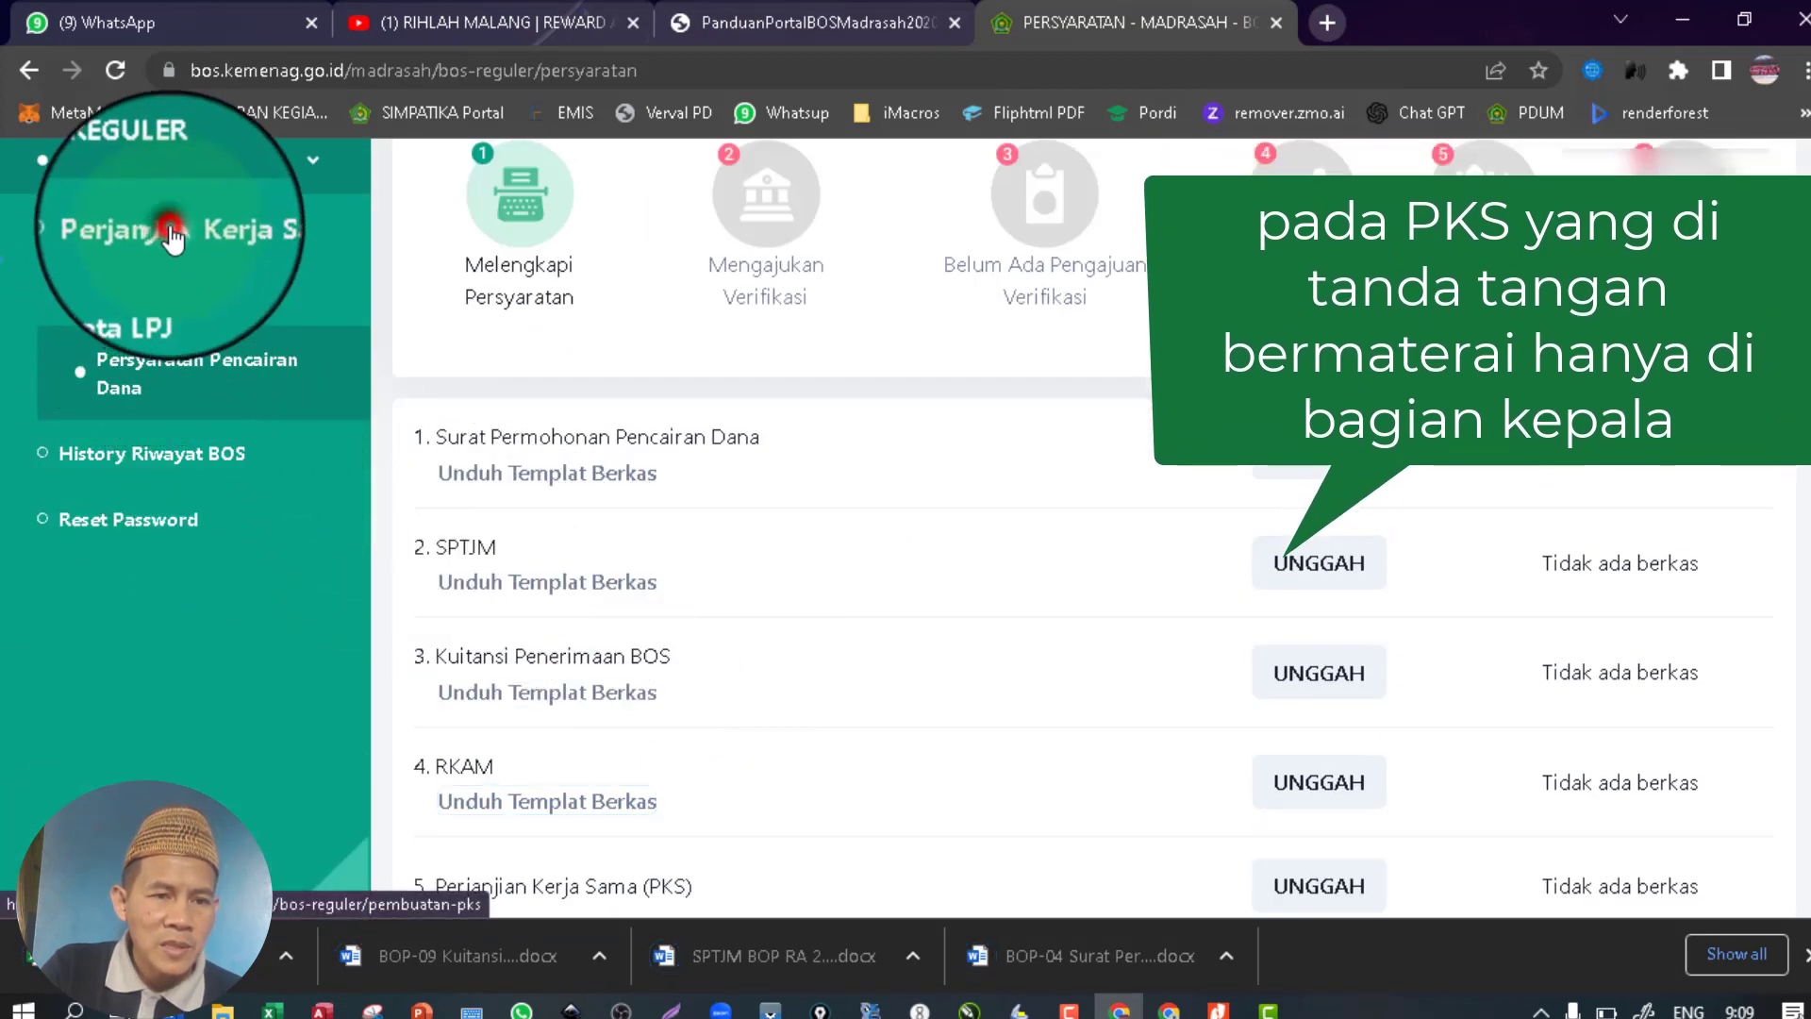
On Perjanjian Kerja Sama, paste the madrasah's letter number into Nomor PKS Madrasah and confirm.
{"action": "left_click", "coordinate": [172, 238]}
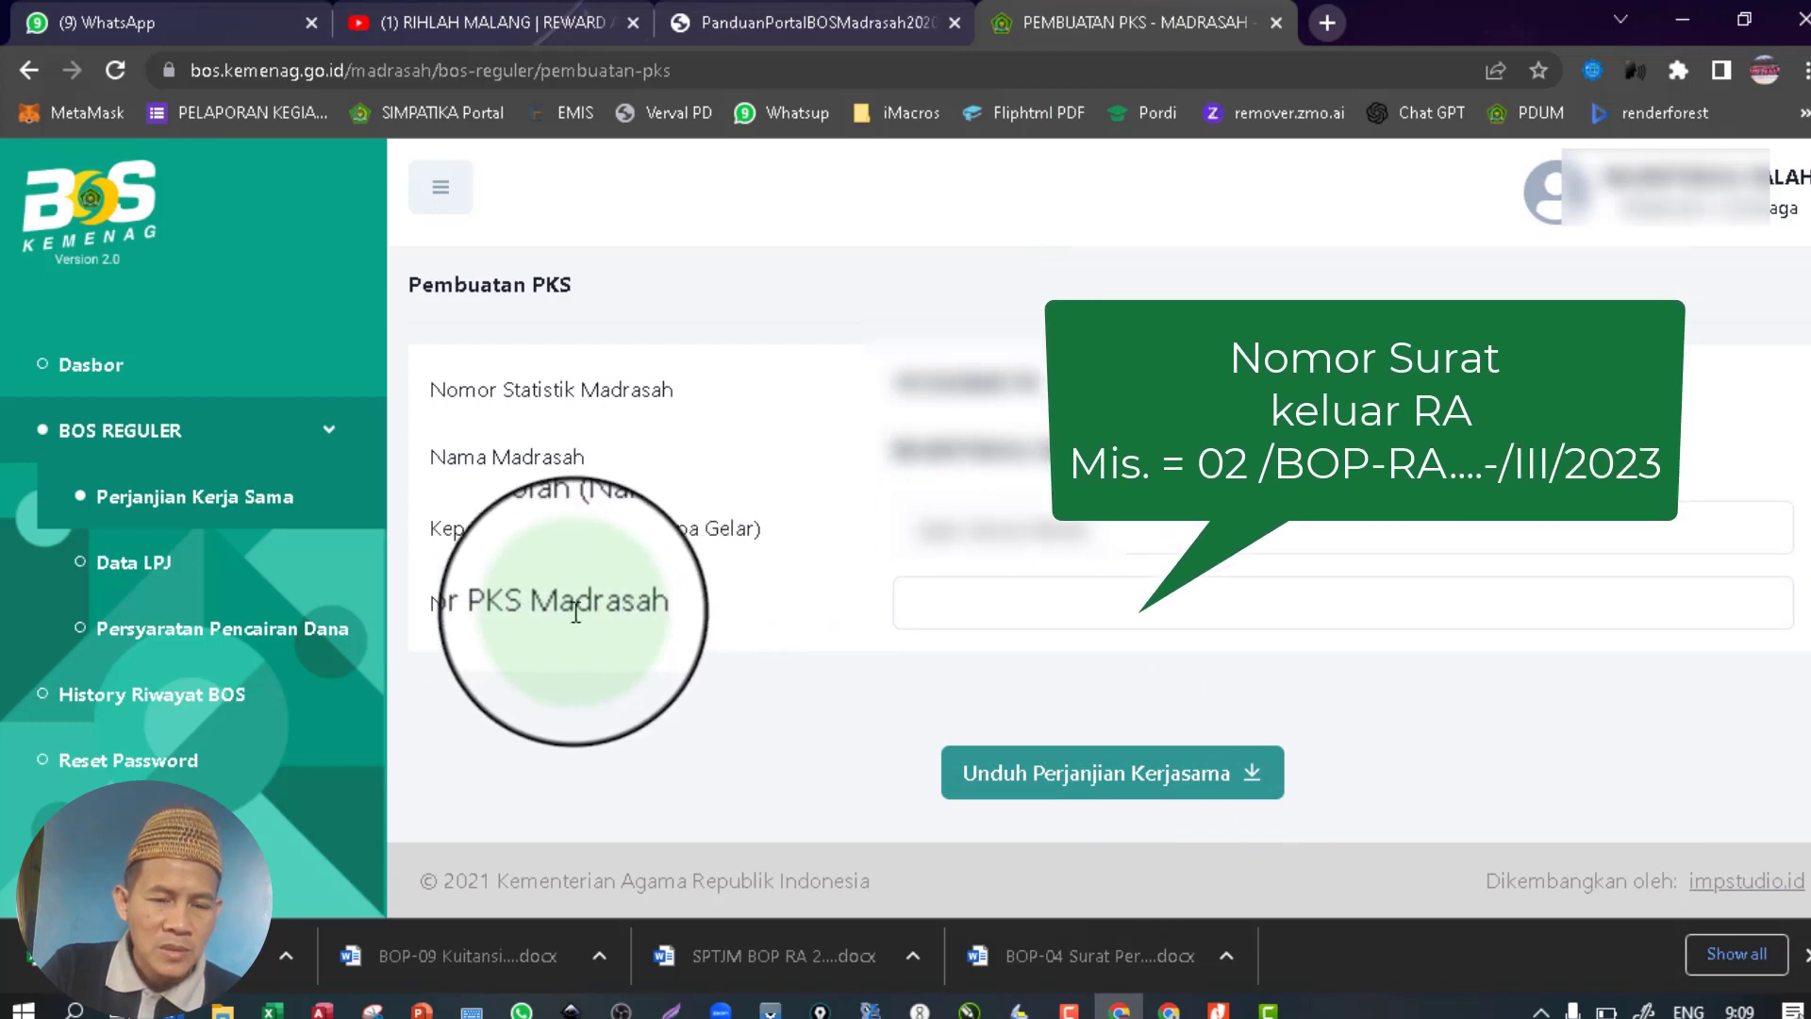
{"action": "left_click", "coordinate": [972, 602]}
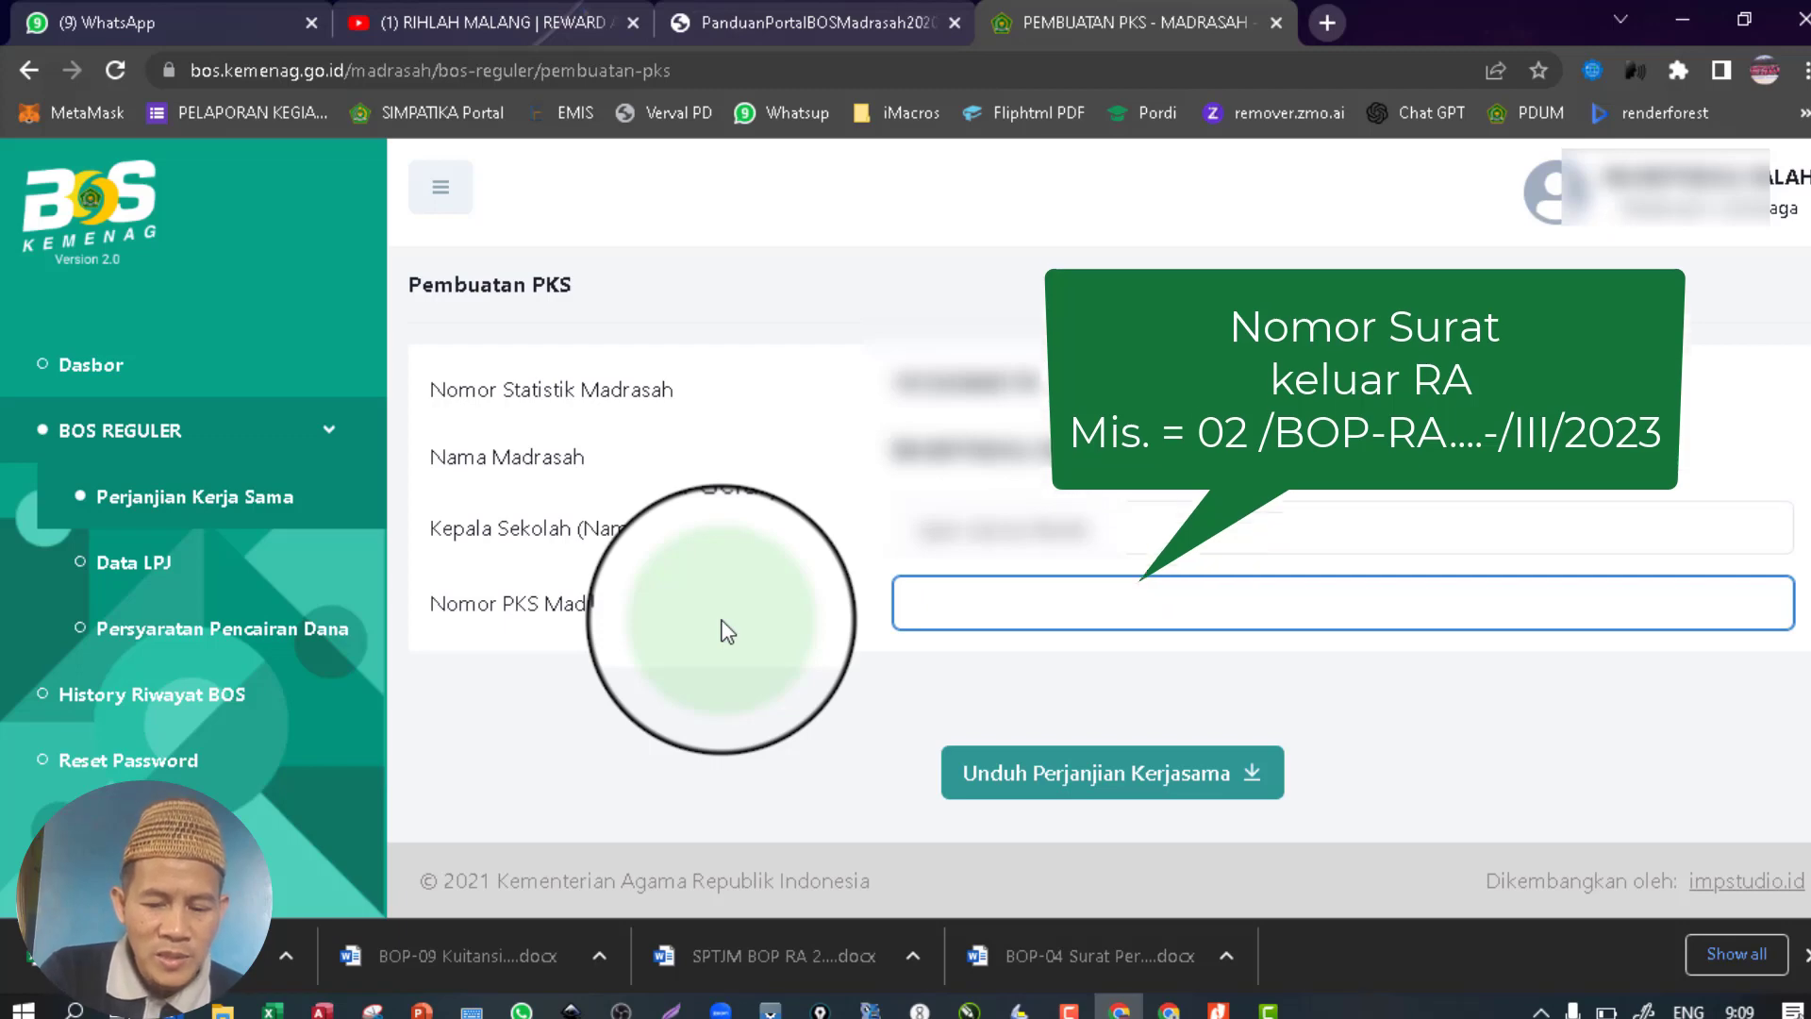
{"action": "key", "text": "ctrl+v"}
{"action": "left_click", "coordinate": [1126, 688]}
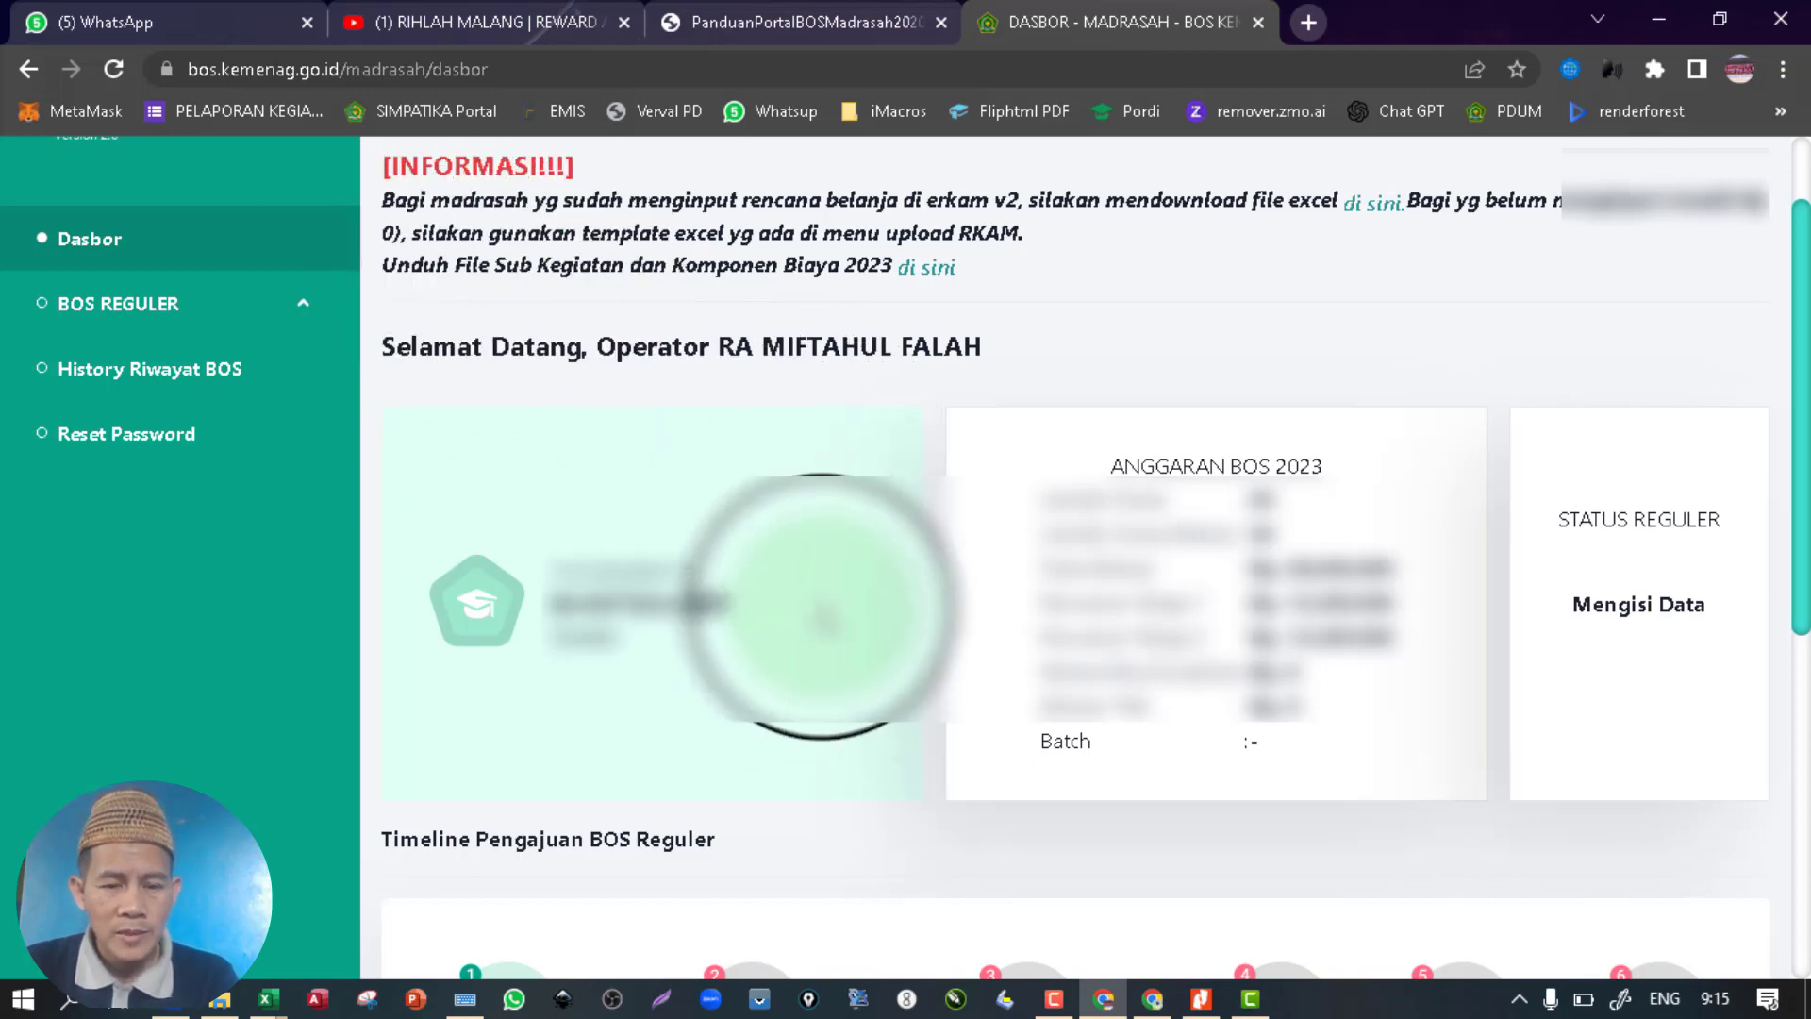
Scroll the Dasbor down to the Pengumuman section with its Unduh guide buttons.
{"action": "scroll", "coordinate": [822, 618], "scroll_direction": "down", "scroll_amount": 7}
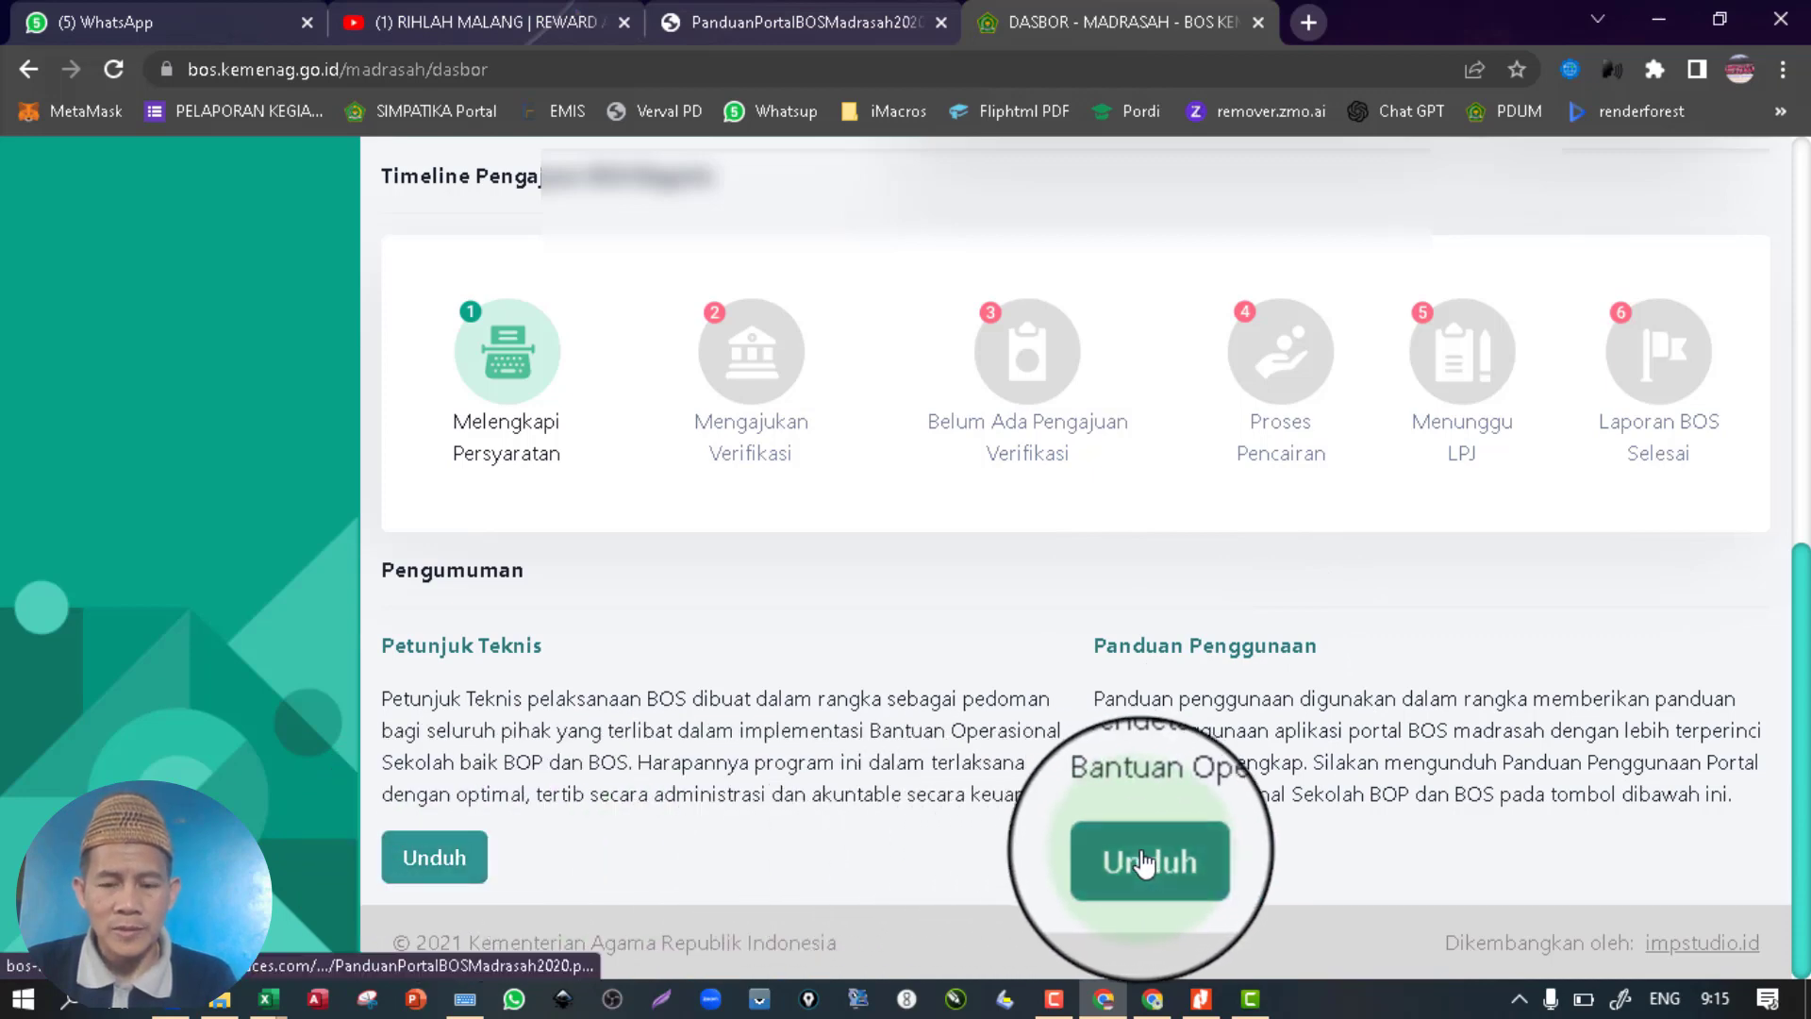
In PanduanPortalBOSMadrasah2020.pdf, view pages 4, 5 and 6 on PKS, uploads and receipts.
{"action": "left_click", "coordinate": [783, 22]}
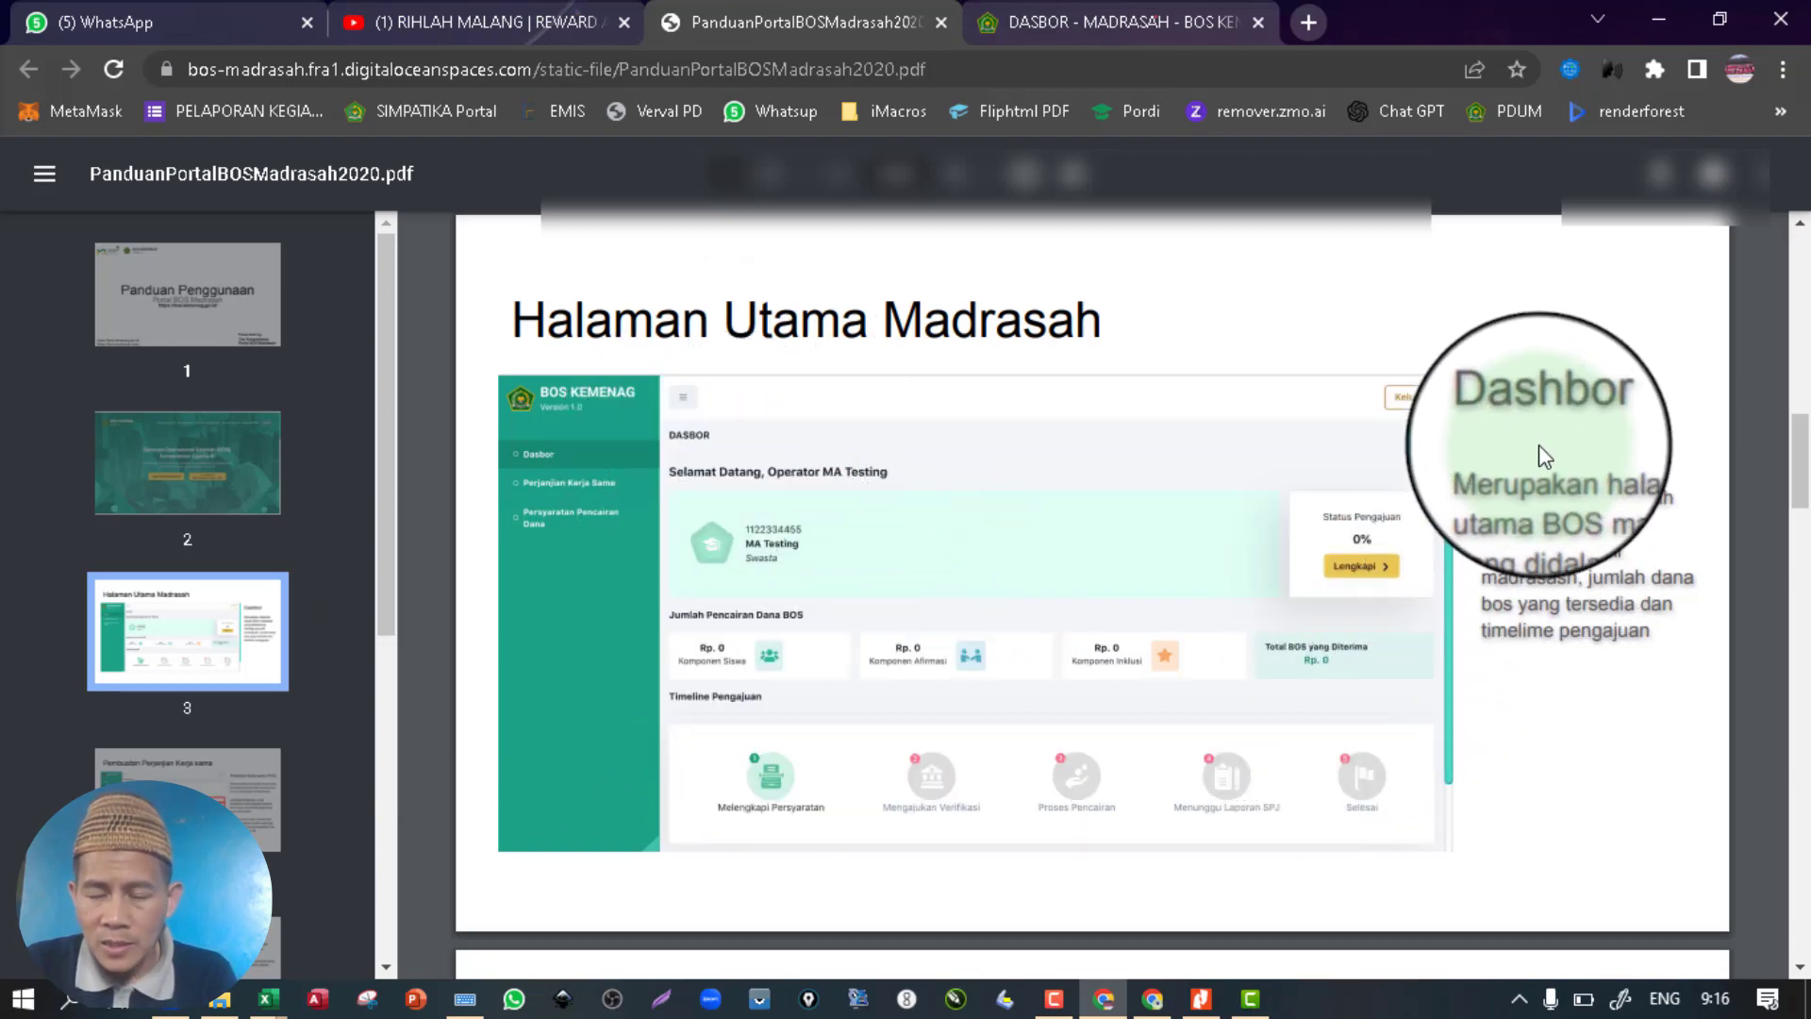
{"action": "left_click", "coordinate": [217, 768]}
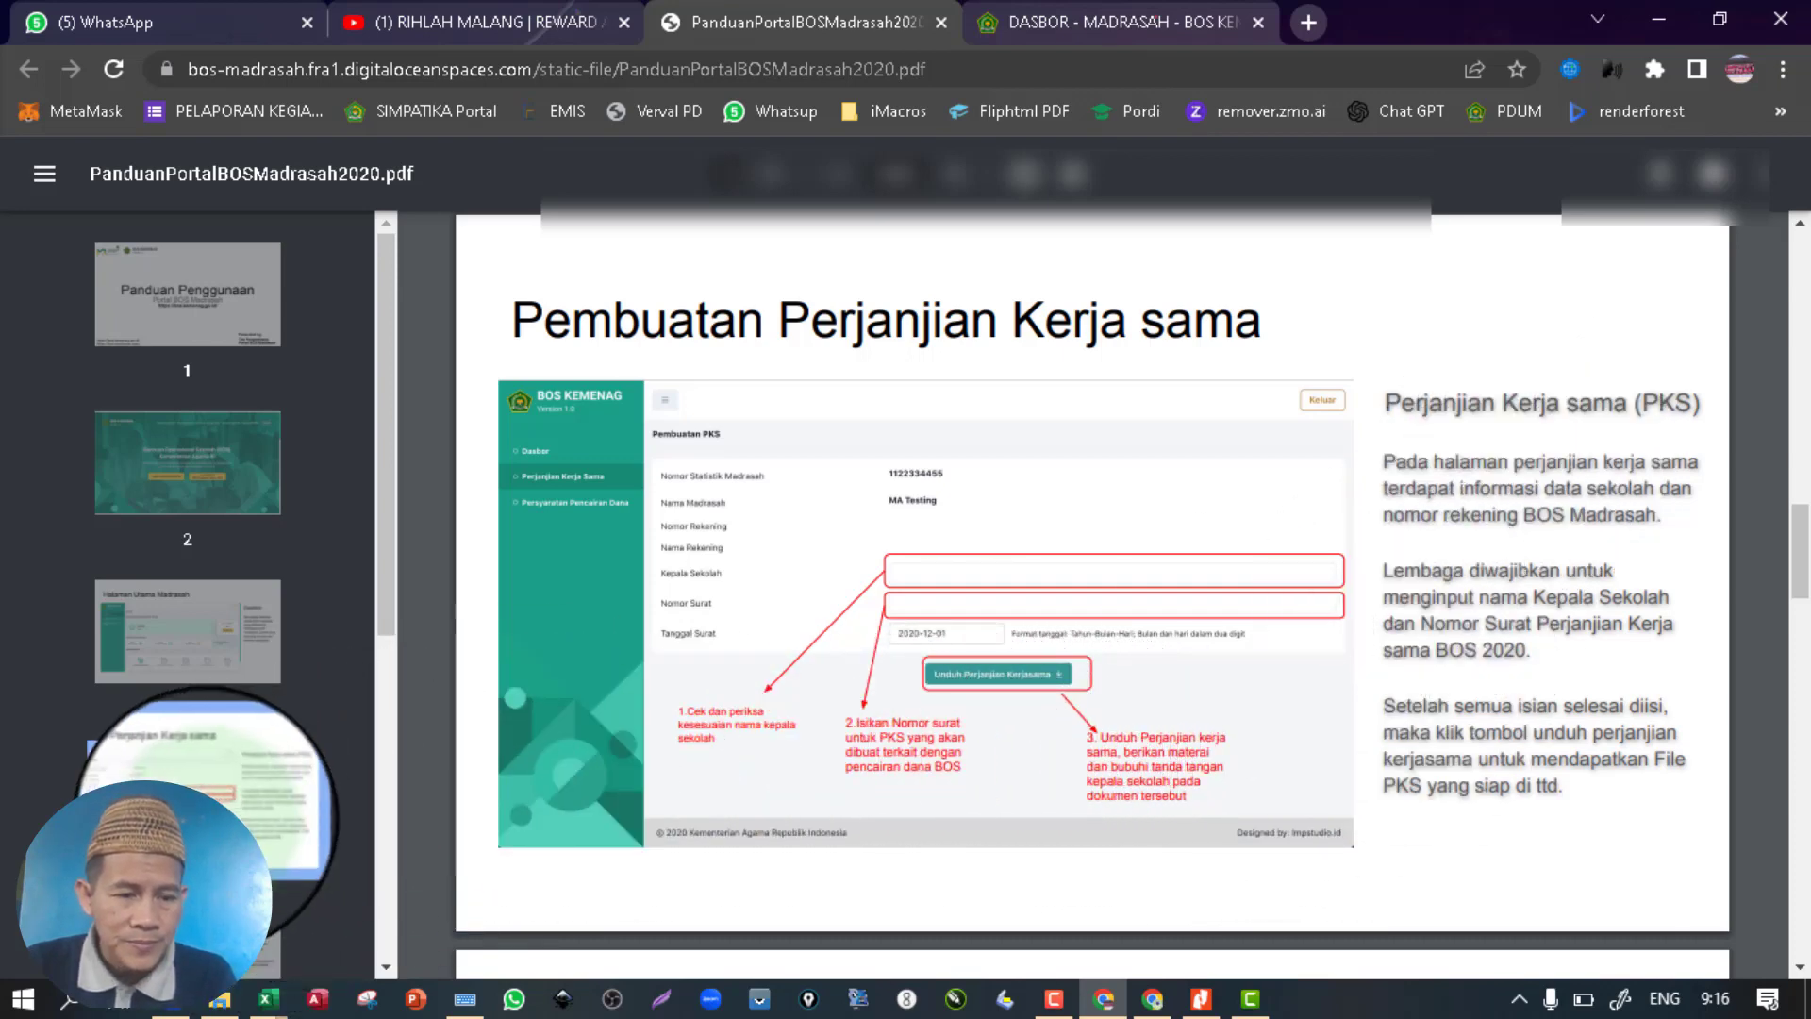
{"action": "scroll", "coordinate": [203, 816], "scroll_direction": "down", "scroll_amount": 3}
{"action": "left_click", "coordinate": [187, 709]}
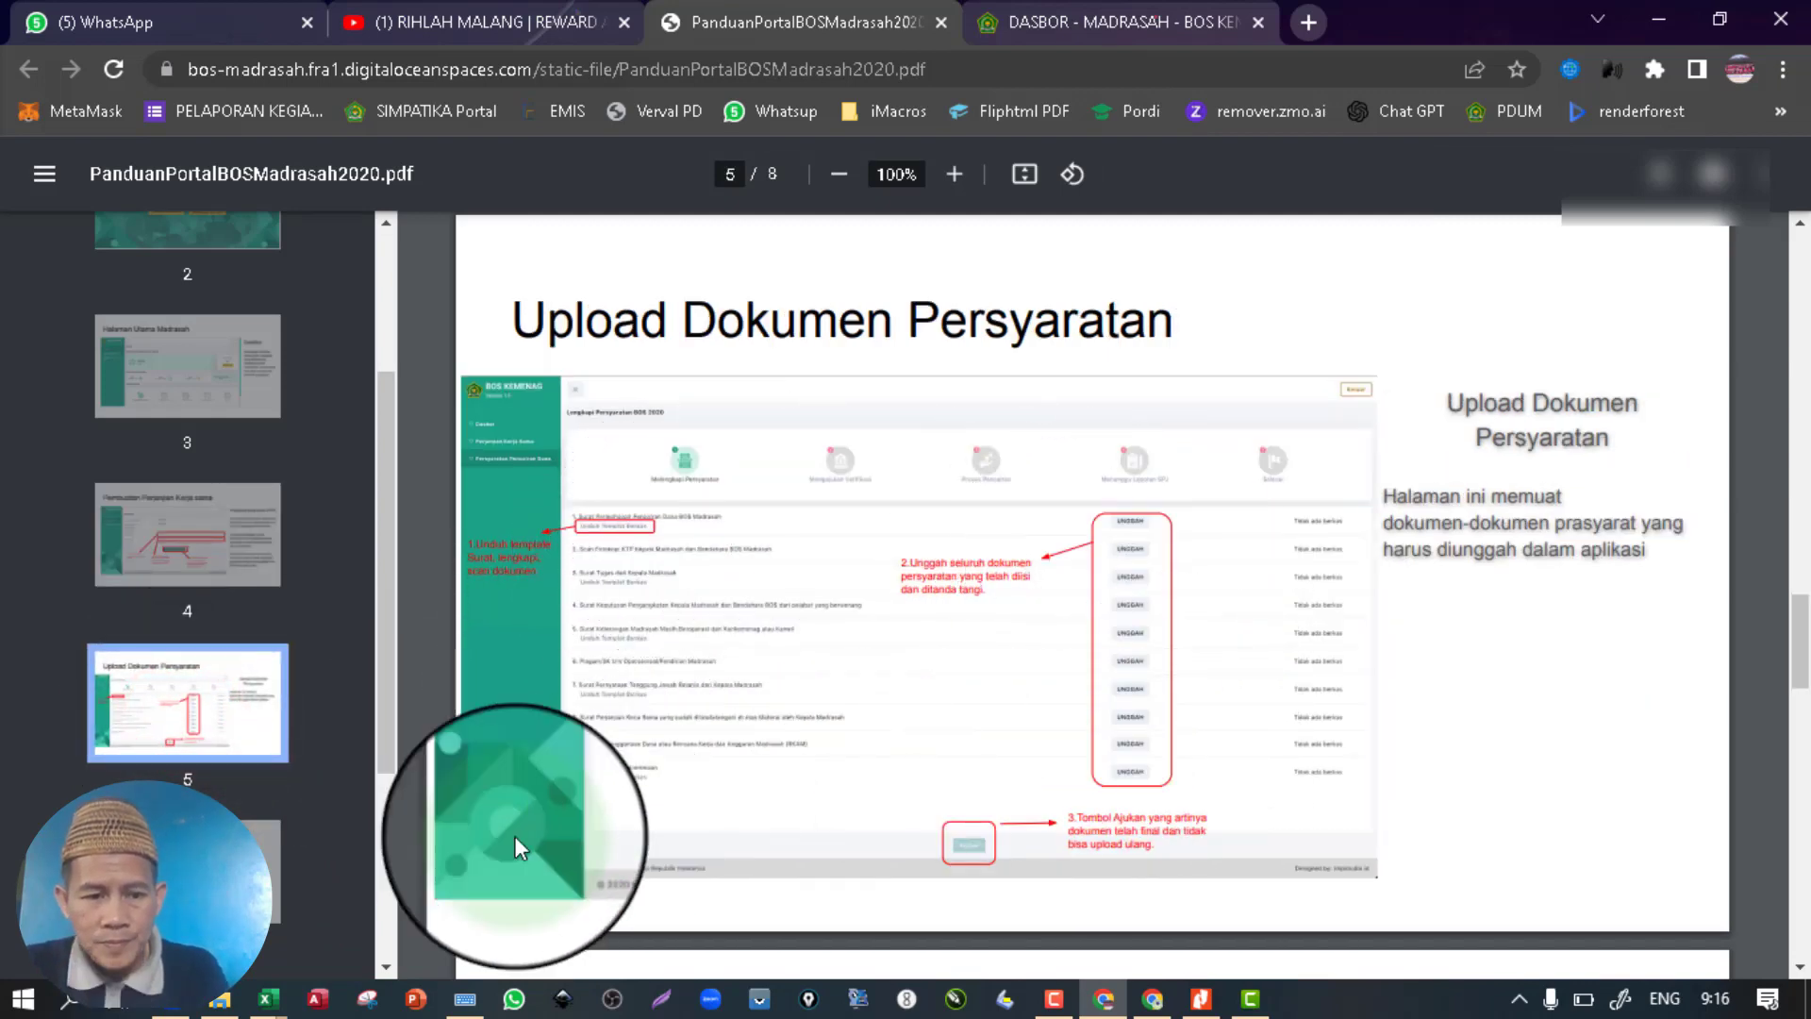
{"action": "left_click", "coordinate": [236, 873]}
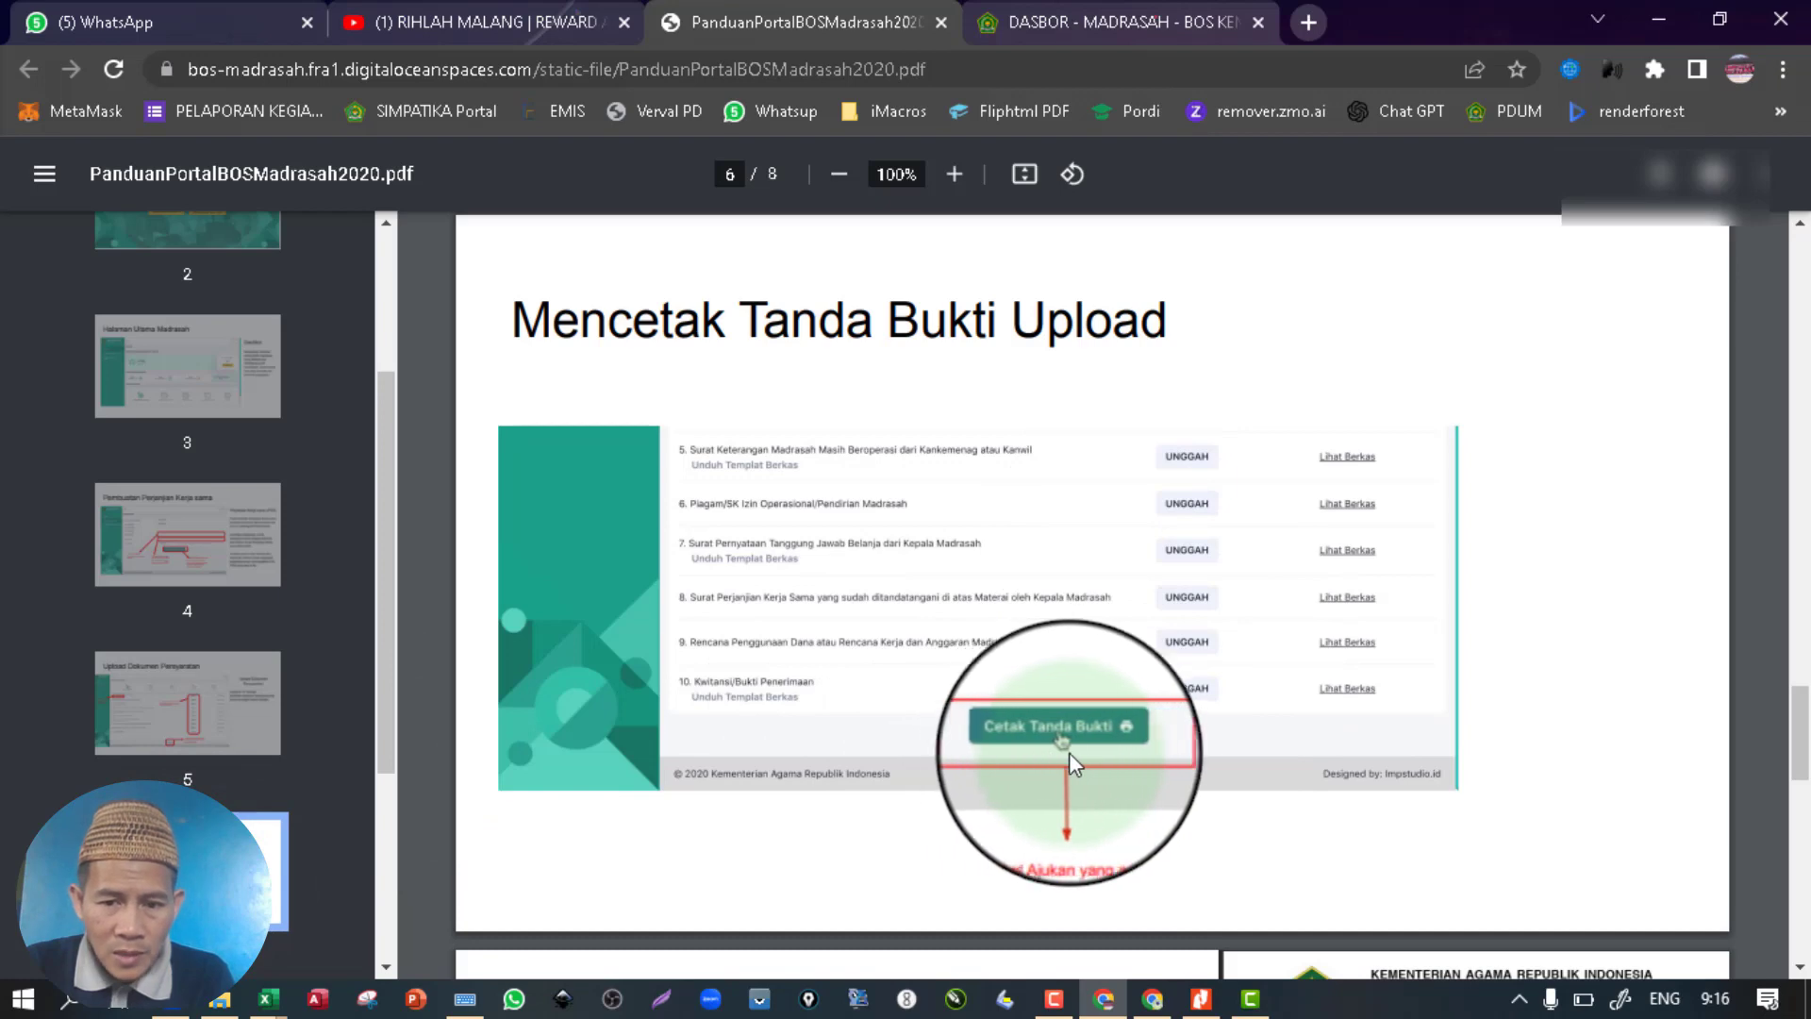
Scroll through guide pages 7–8 and back to page 6, 'Mencetak Tanda Bukti Upload'.
{"action": "scroll", "coordinate": [1140, 613], "scroll_direction": "down", "scroll_amount": 3}
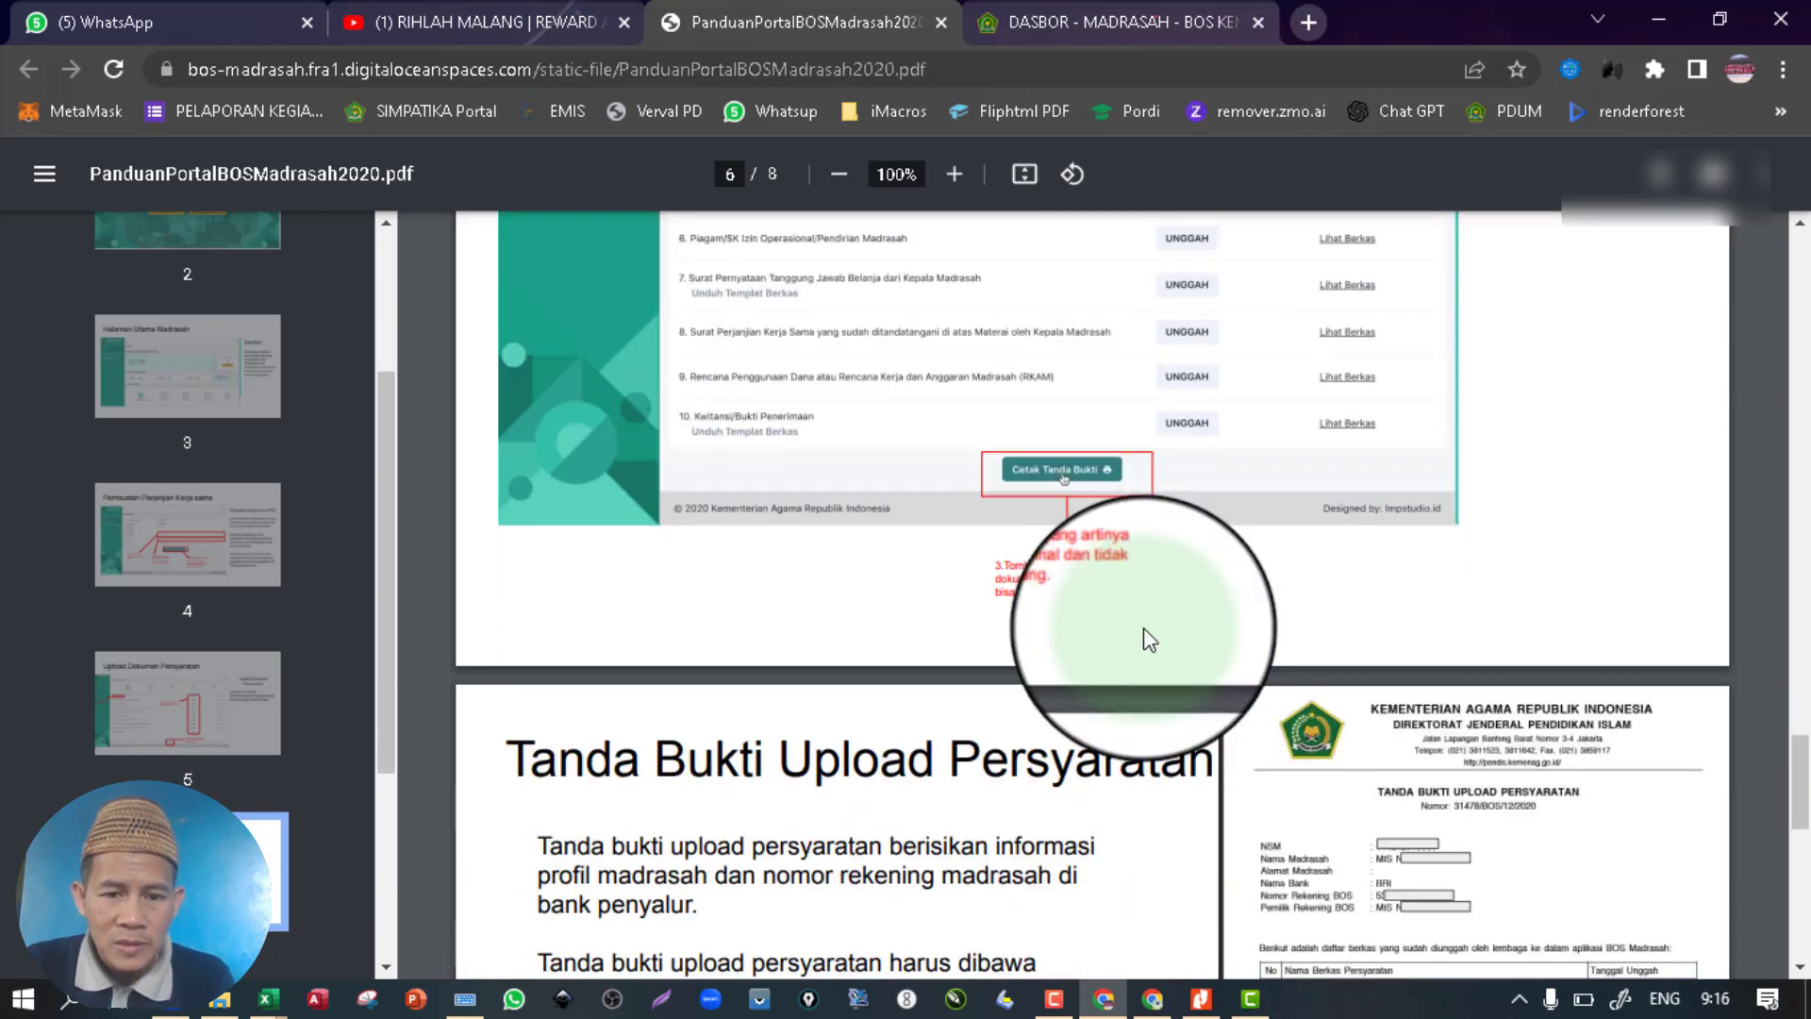
{"action": "scroll", "coordinate": [1143, 626], "scroll_direction": "down", "scroll_amount": 3}
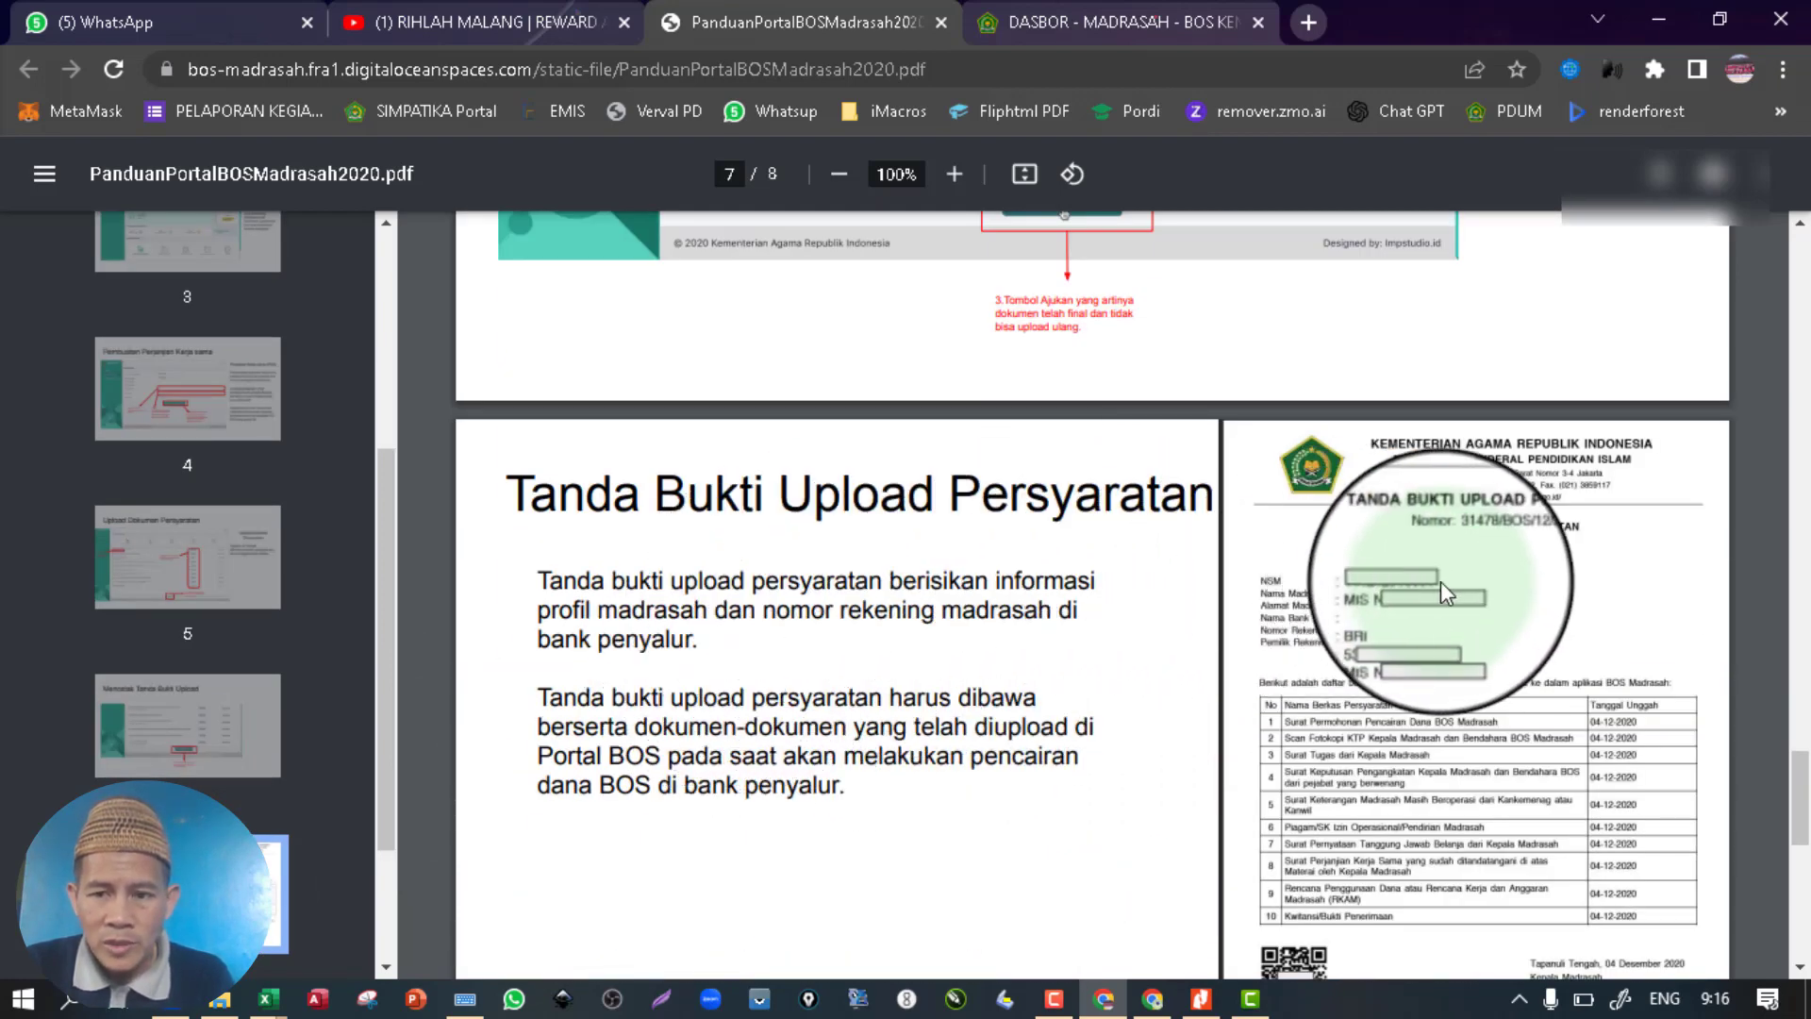
{"action": "scroll", "coordinate": [1462, 581], "scroll_direction": "down", "scroll_amount": 3}
{"action": "scroll", "coordinate": [1465, 581], "scroll_direction": "down", "scroll_amount": 5}
{"action": "scroll", "coordinate": [1464, 581], "scroll_direction": "down", "scroll_amount": 2}
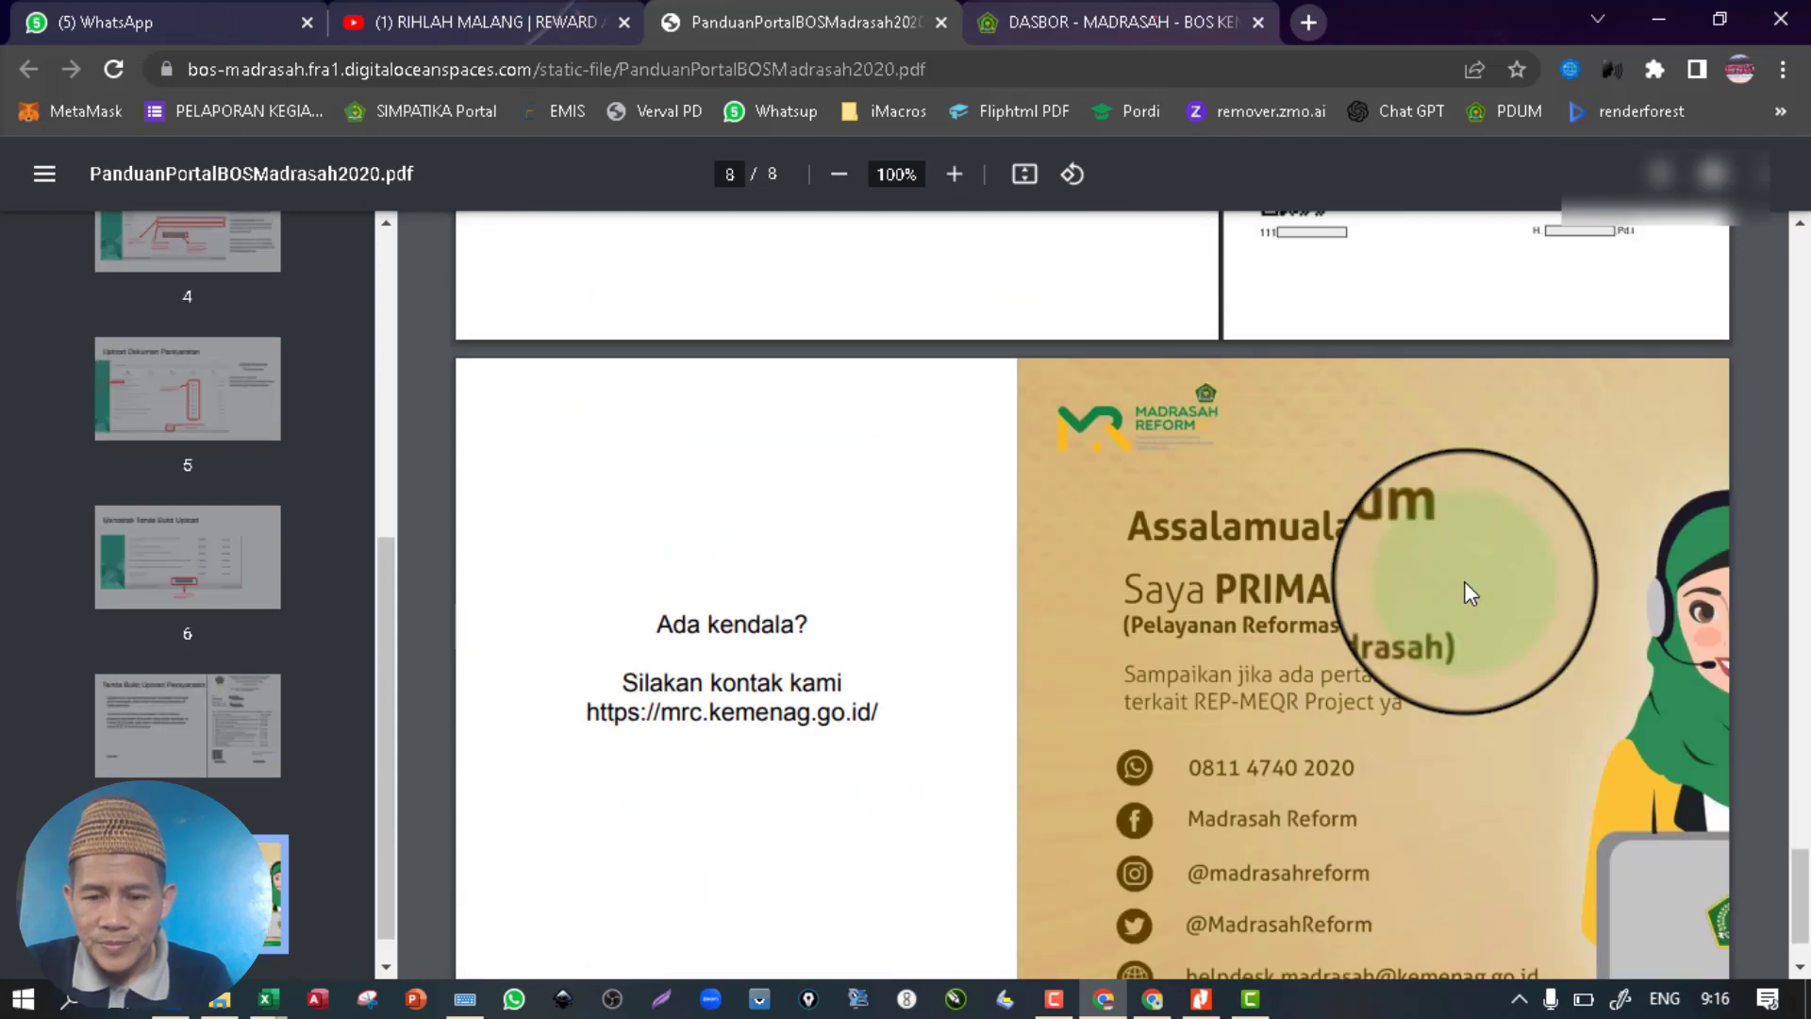
{"action": "scroll", "coordinate": [1465, 586], "scroll_direction": "down", "scroll_amount": 1}
{"action": "scroll", "coordinate": [1464, 586], "scroll_direction": "up", "scroll_amount": 2}
{"action": "scroll", "coordinate": [1464, 586], "scroll_direction": "up", "scroll_amount": 4}
{"action": "scroll", "coordinate": [1467, 593], "scroll_direction": "up", "scroll_amount": 5}
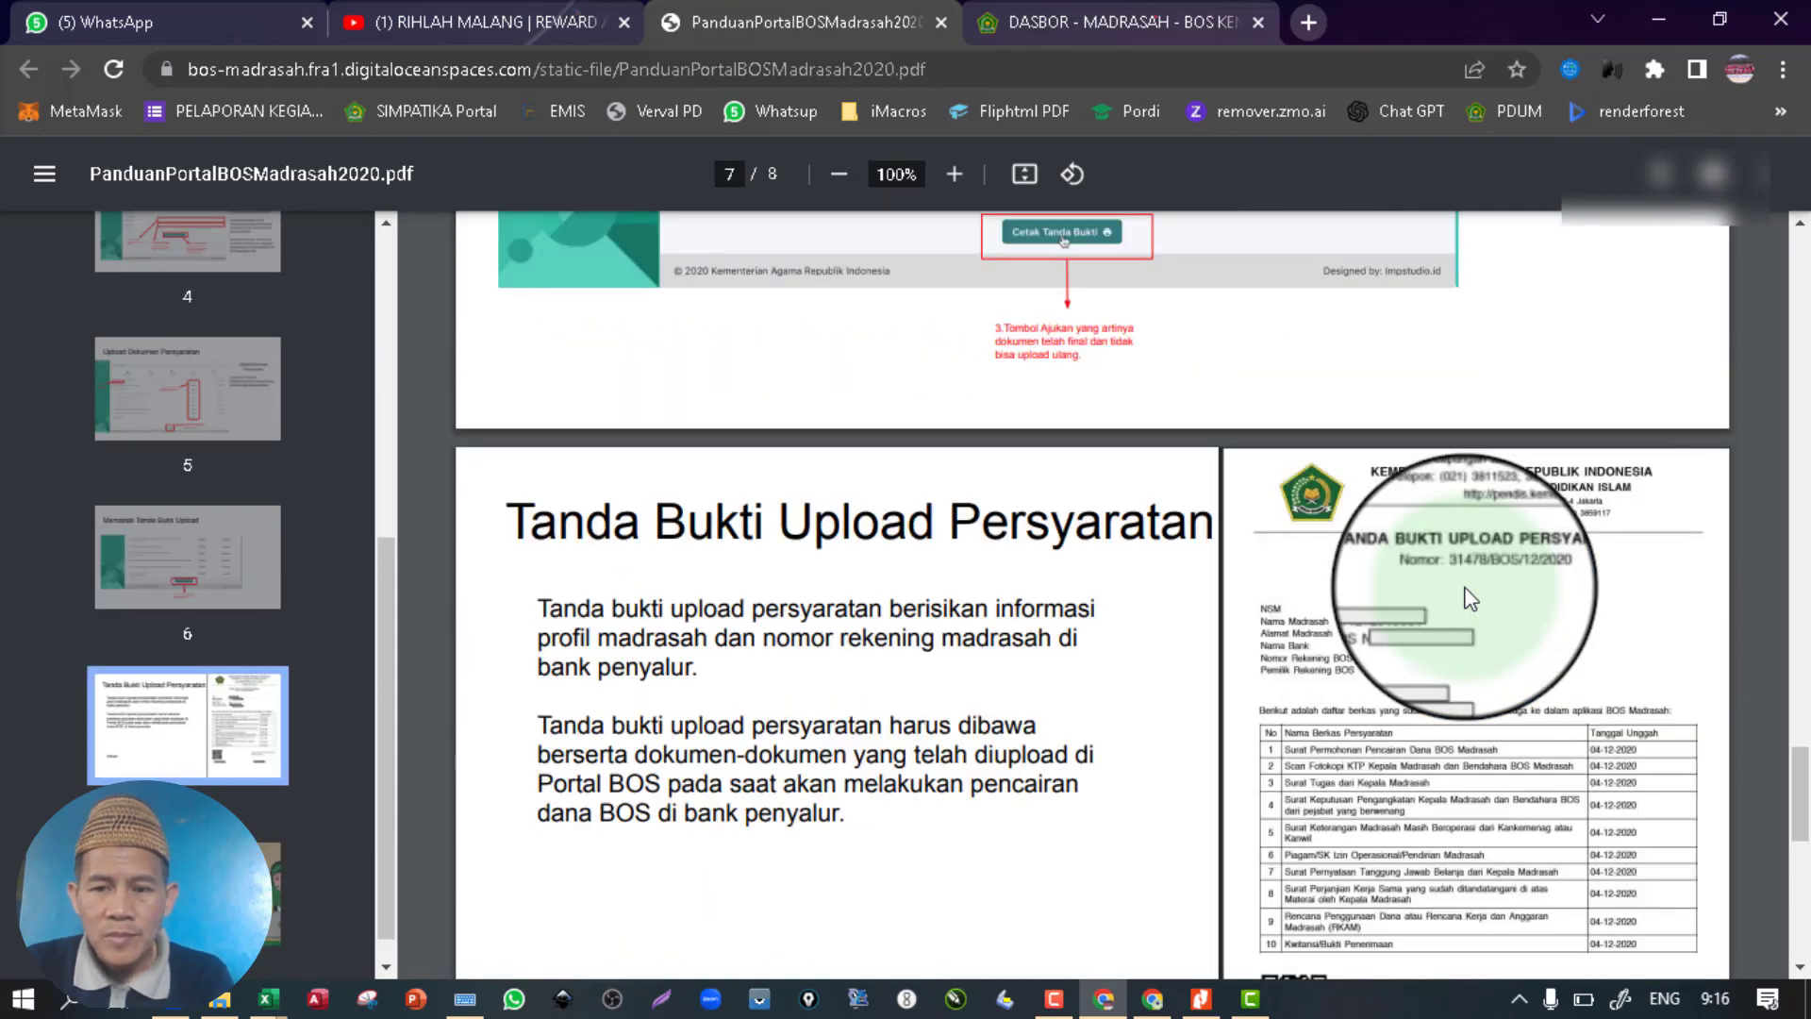
{"action": "scroll", "coordinate": [1469, 597], "scroll_direction": "up", "scroll_amount": 7}
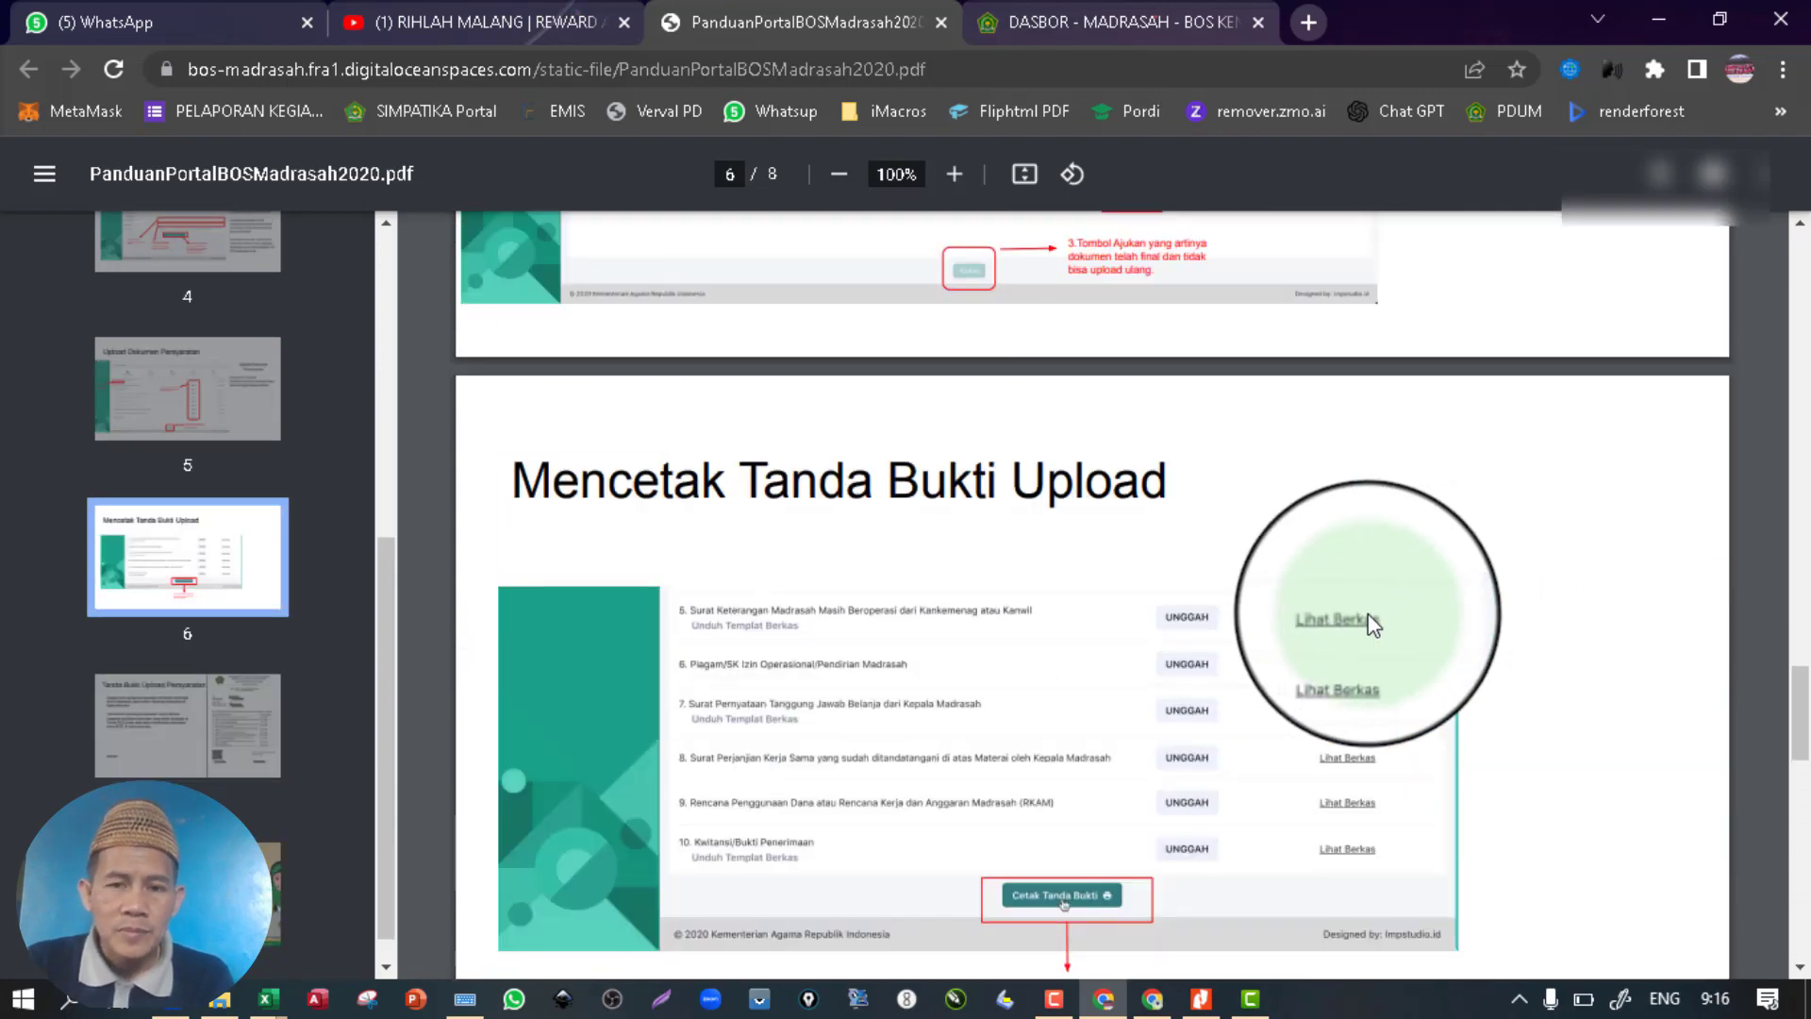